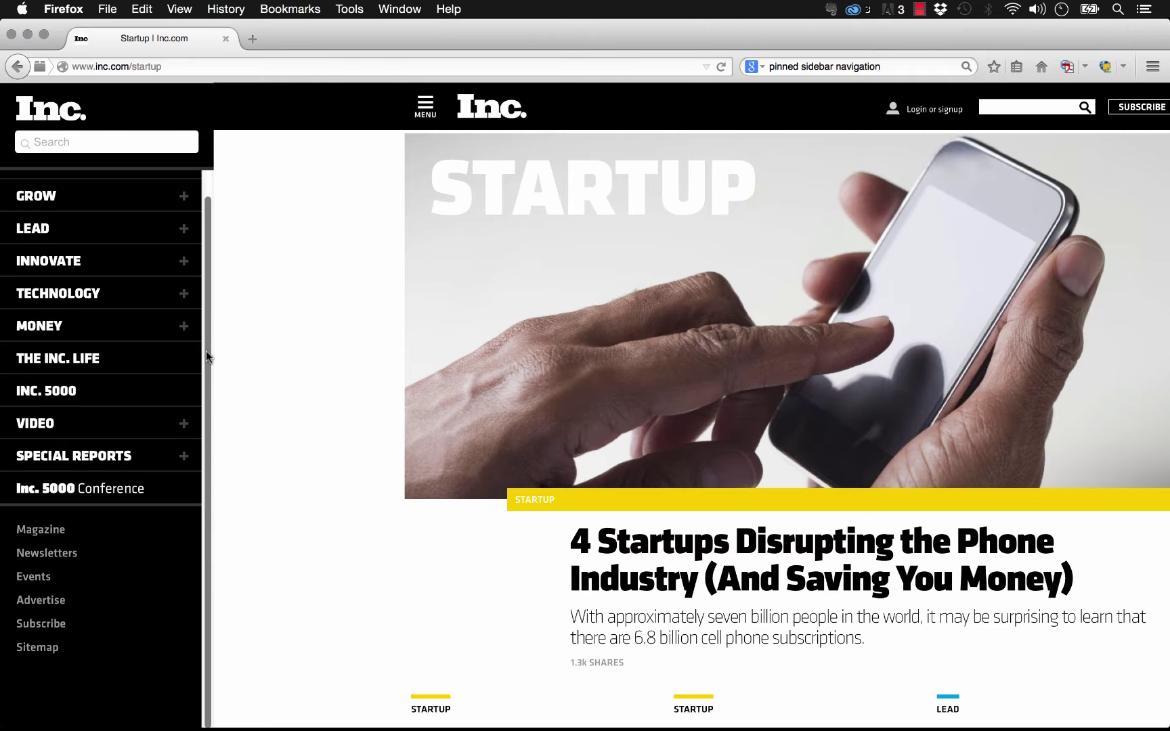
Switch to Adobe Muse and extend the bottom of the Home page's browser area down to about 1000 px
scroll(207, 325, up, 2)
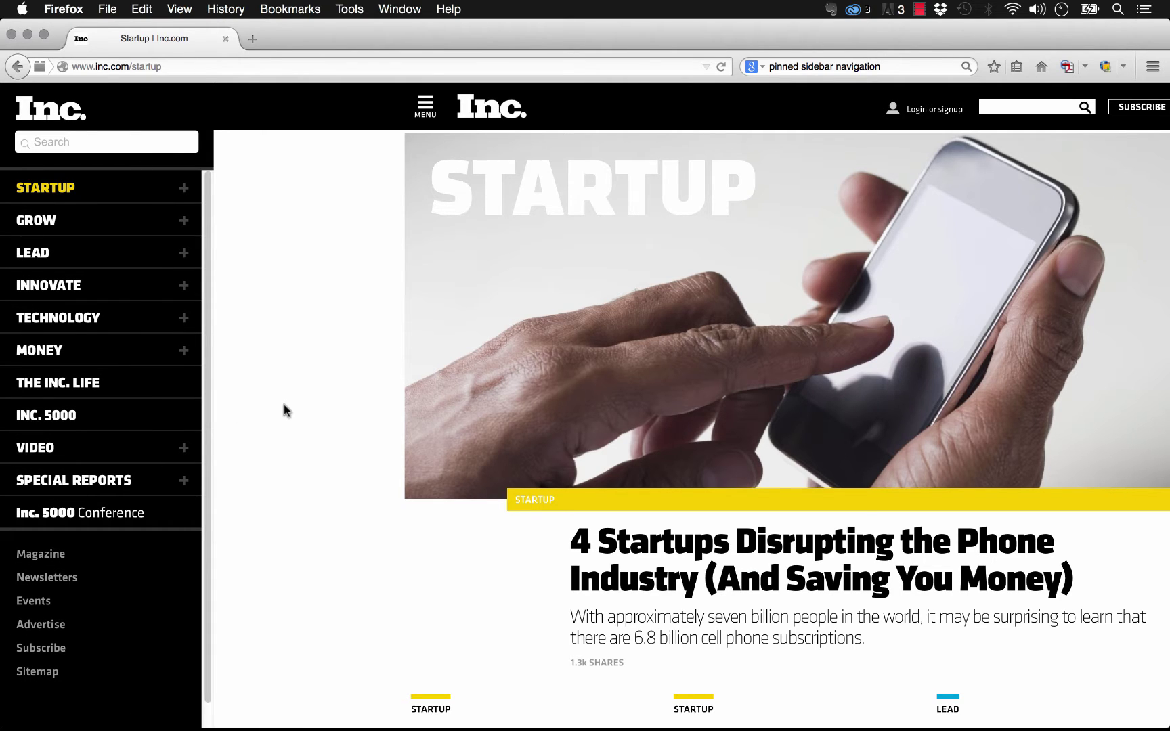
mouse_move(448, 728)
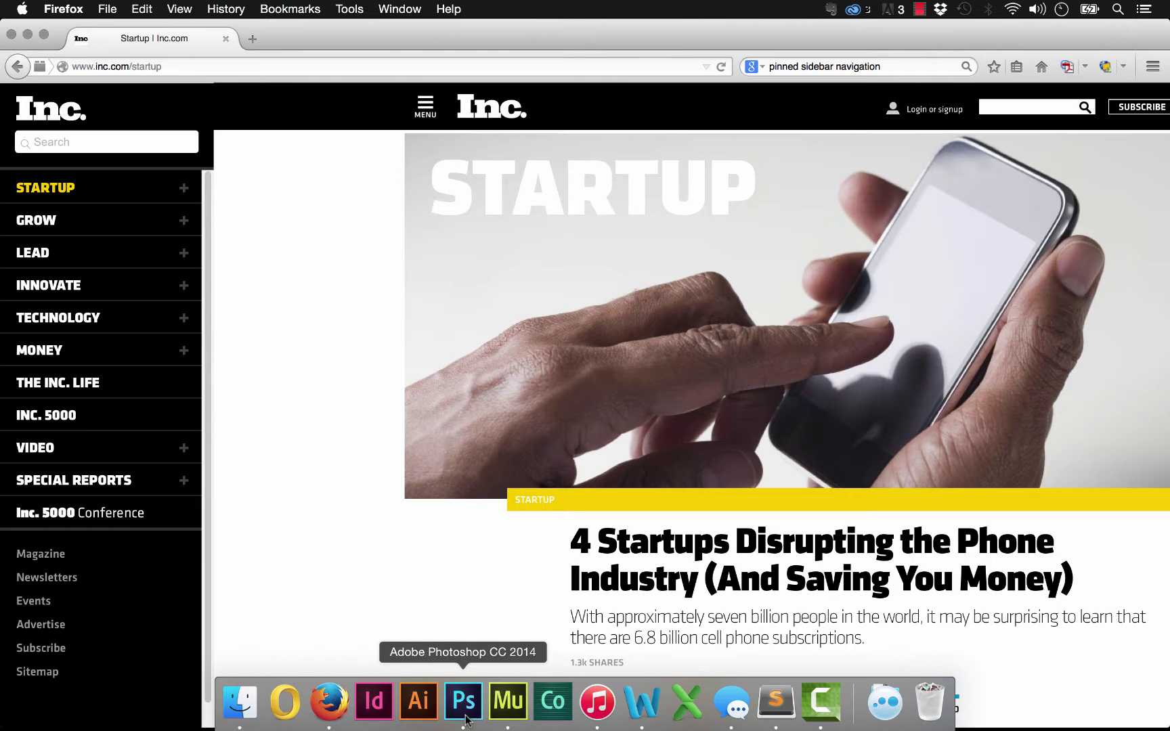
click(506, 700)
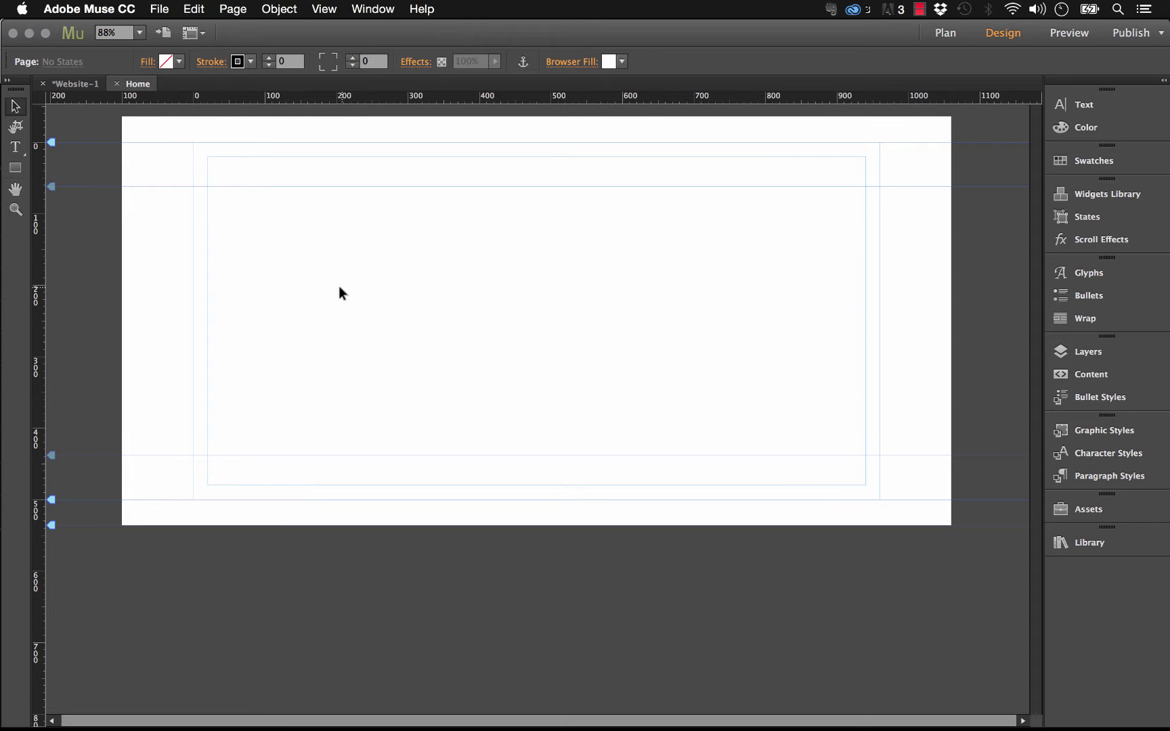
drag(51, 524, 58, 719)
scroll(113, 307, up, 10)
Draw a rectangle about 250 px wide and 410 px high at the page's upper-left corner and fill it black
click(15, 168)
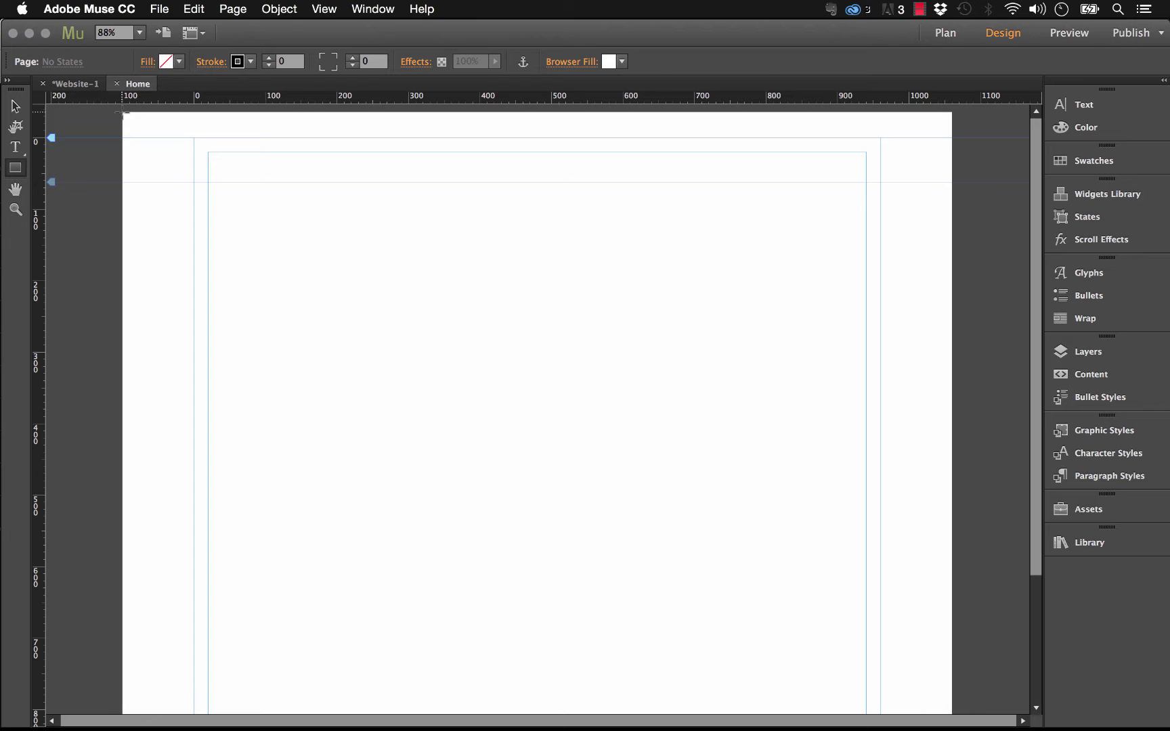
drag(123, 113, 303, 407)
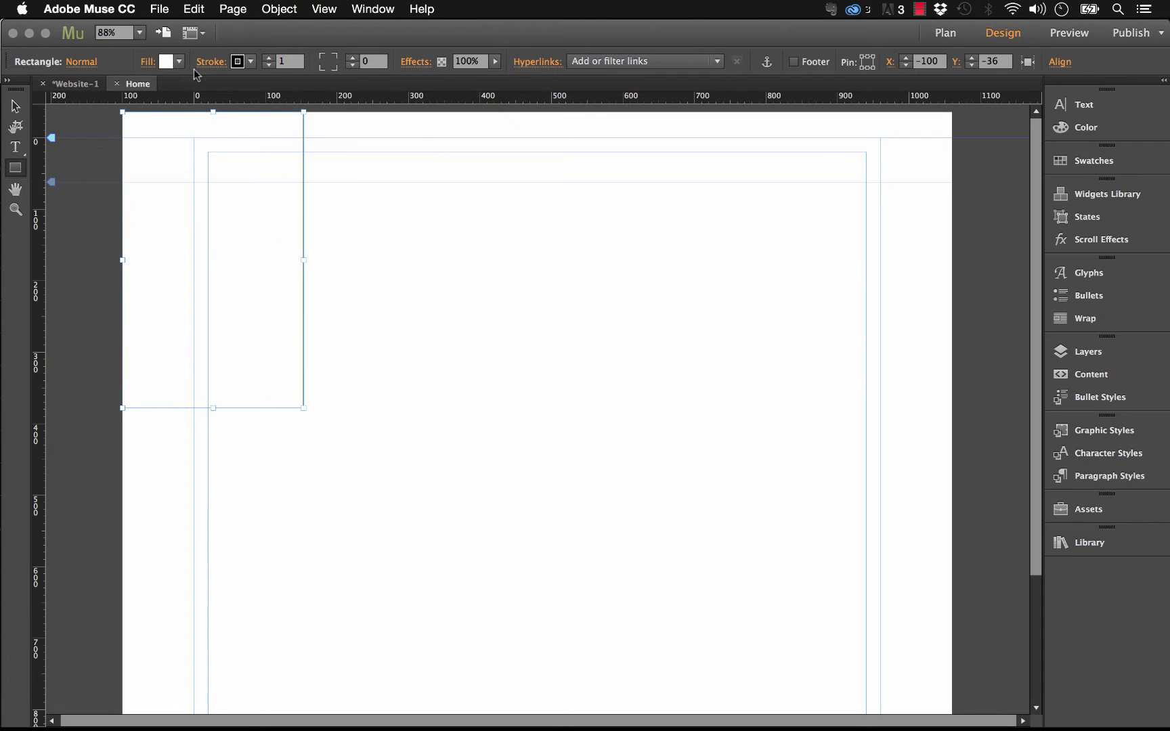
click(178, 62)
click(396, 85)
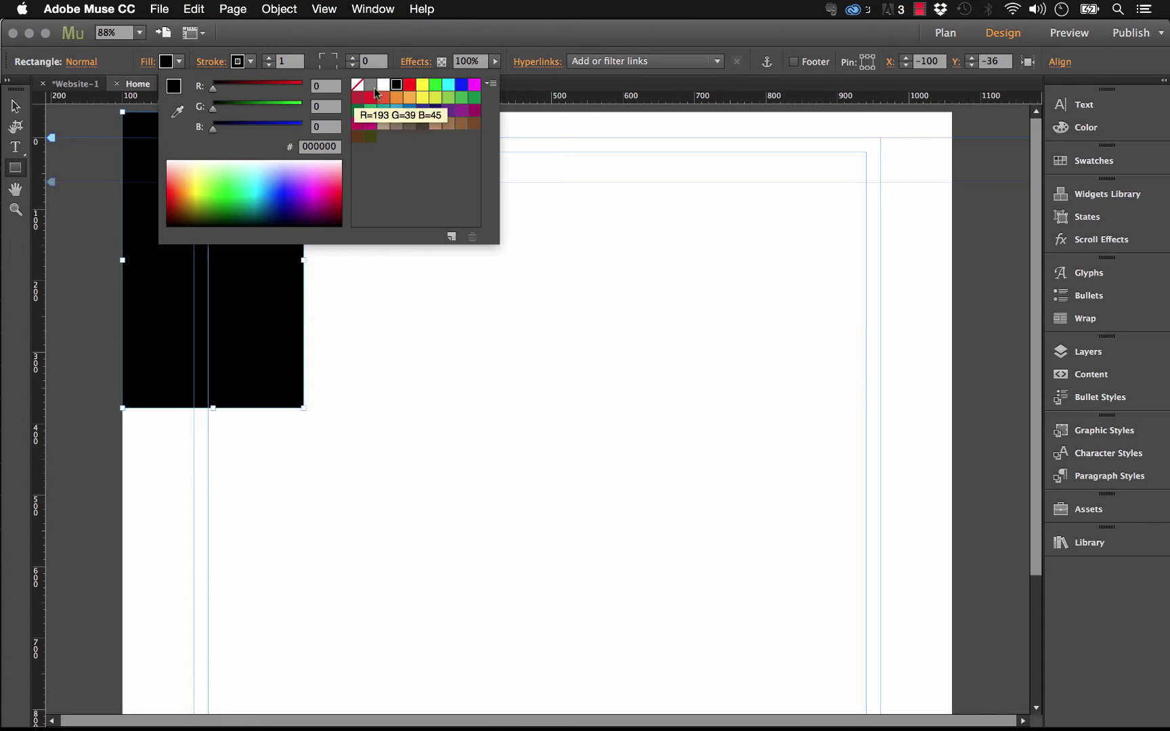
click(16, 106)
click(391, 365)
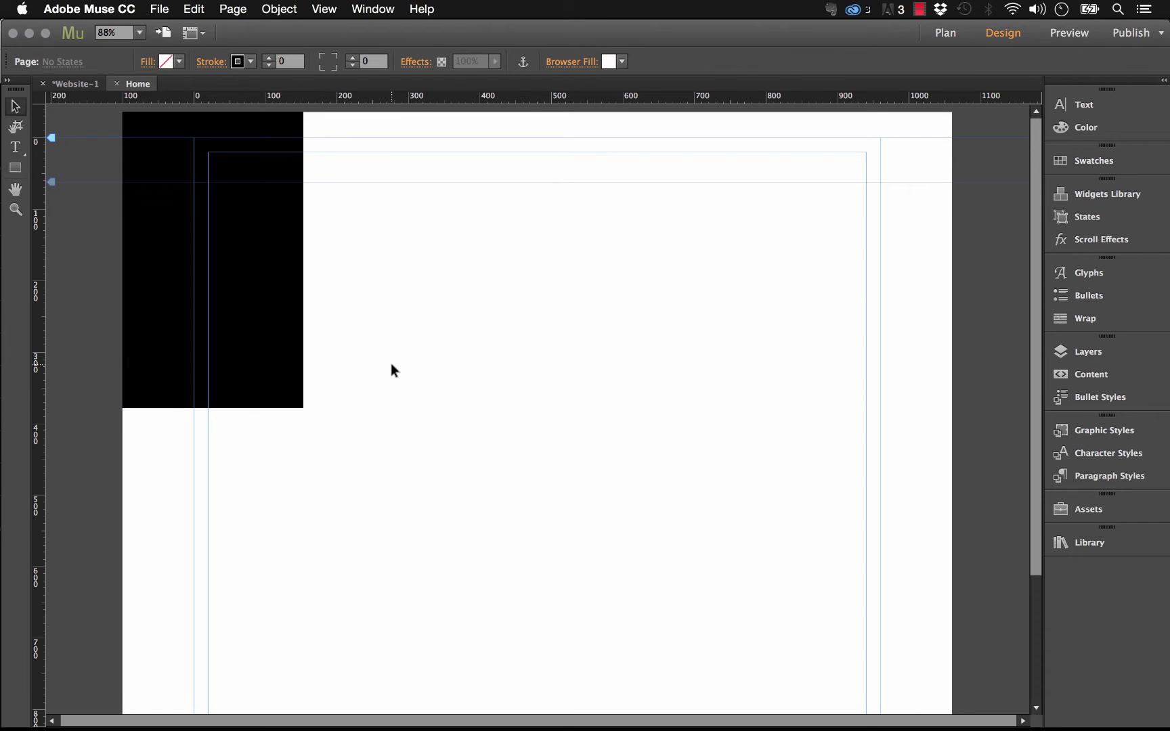
Stretch the black rectangle's lower edge down to about 820 px on the vertical ruler
click(212, 399)
drag(214, 409, 204, 613)
scroll(216, 547, down, 3)
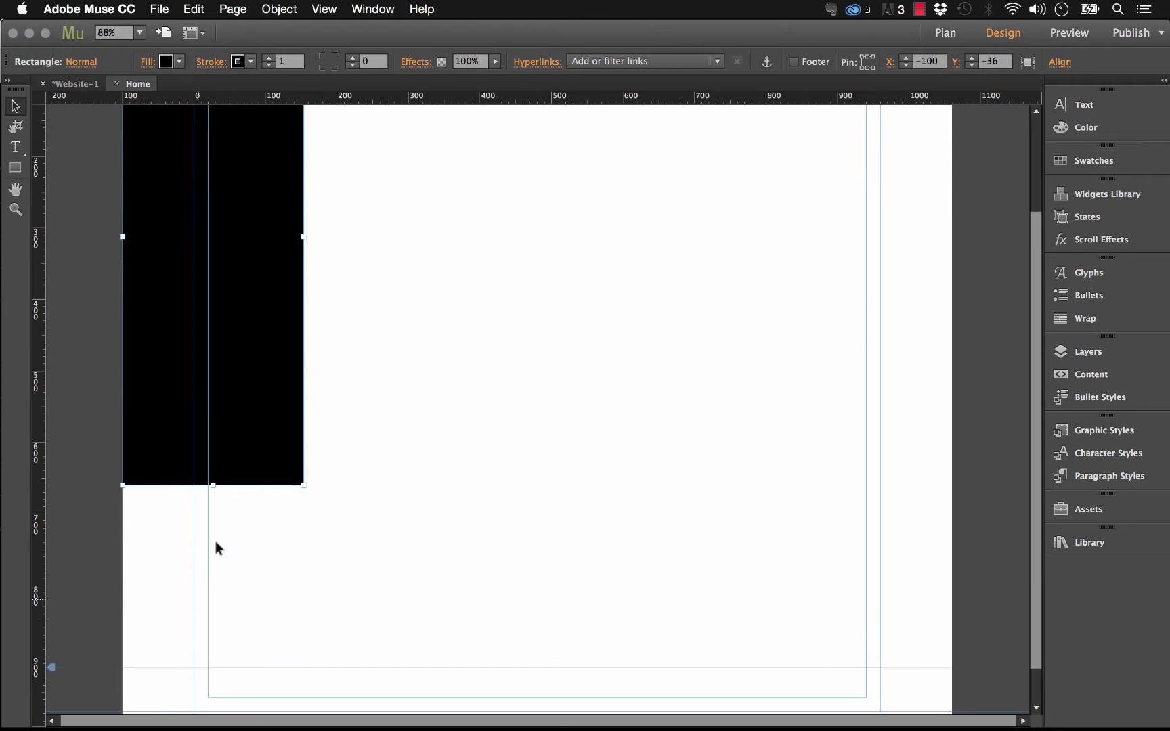
scroll(216, 547, down, 1)
drag(213, 440, 214, 556)
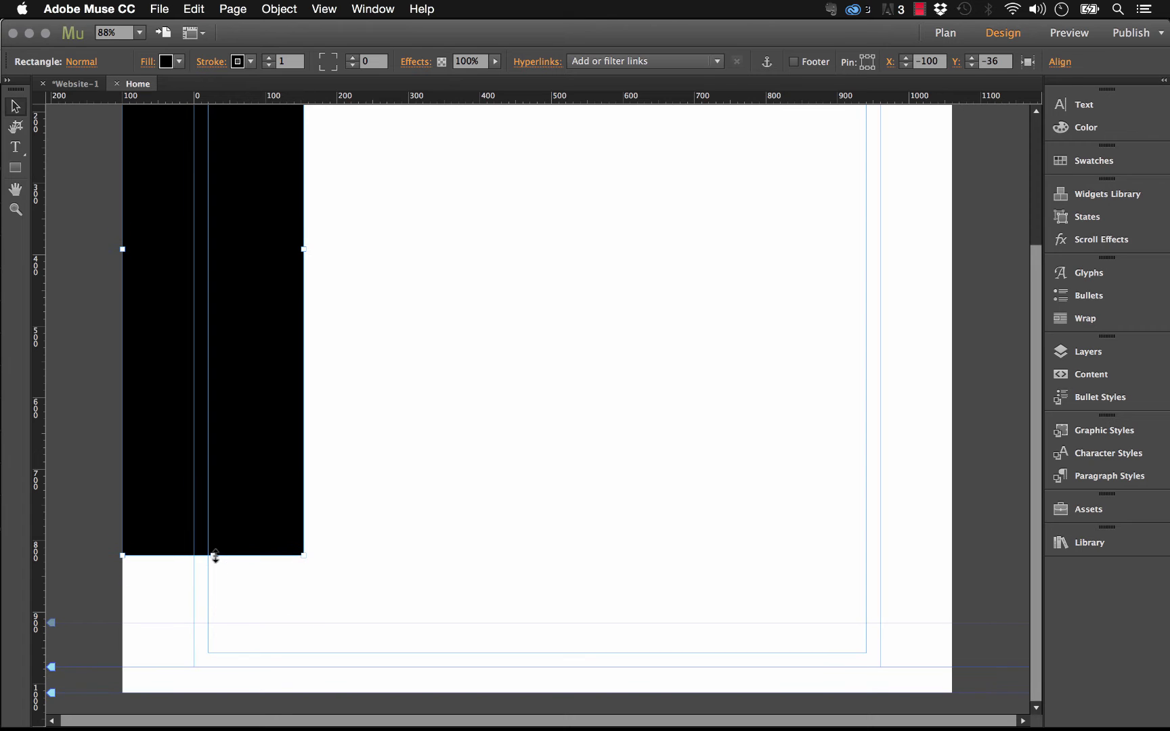
scroll(459, 417, up, 4)
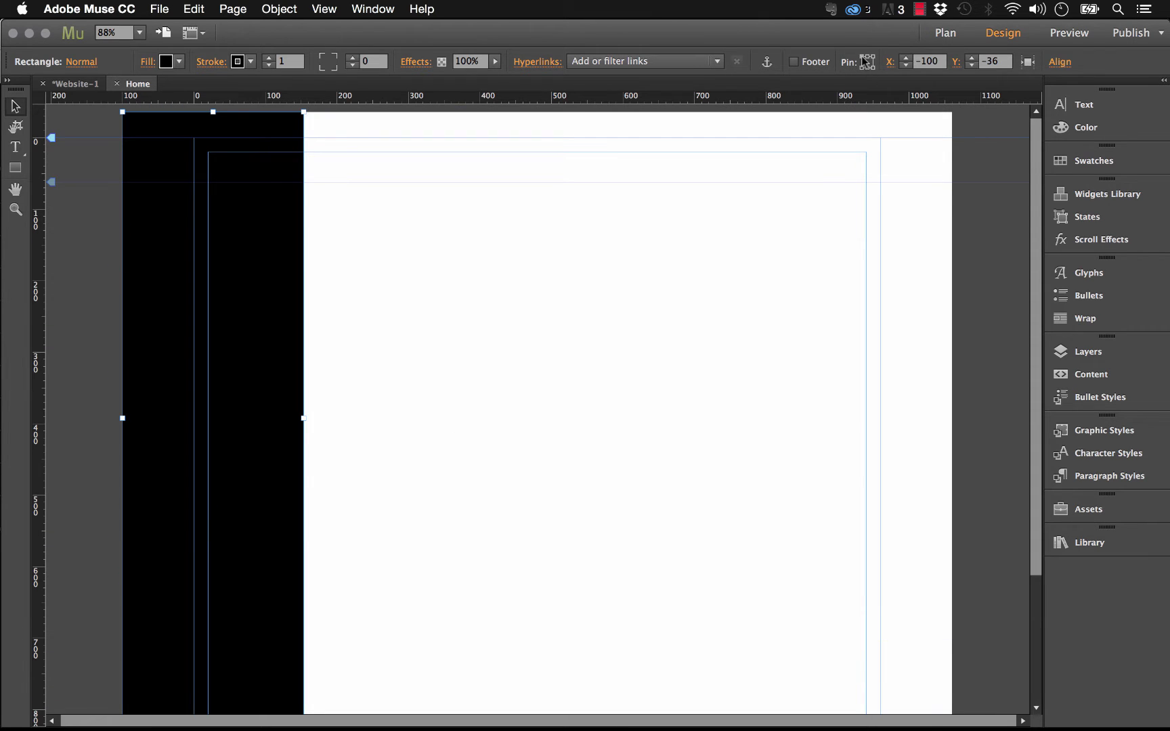
Preview the page in the browser and check the black sidebar's height while scrolling and at reduced zoom levels
scroll(411, 193, down, 4)
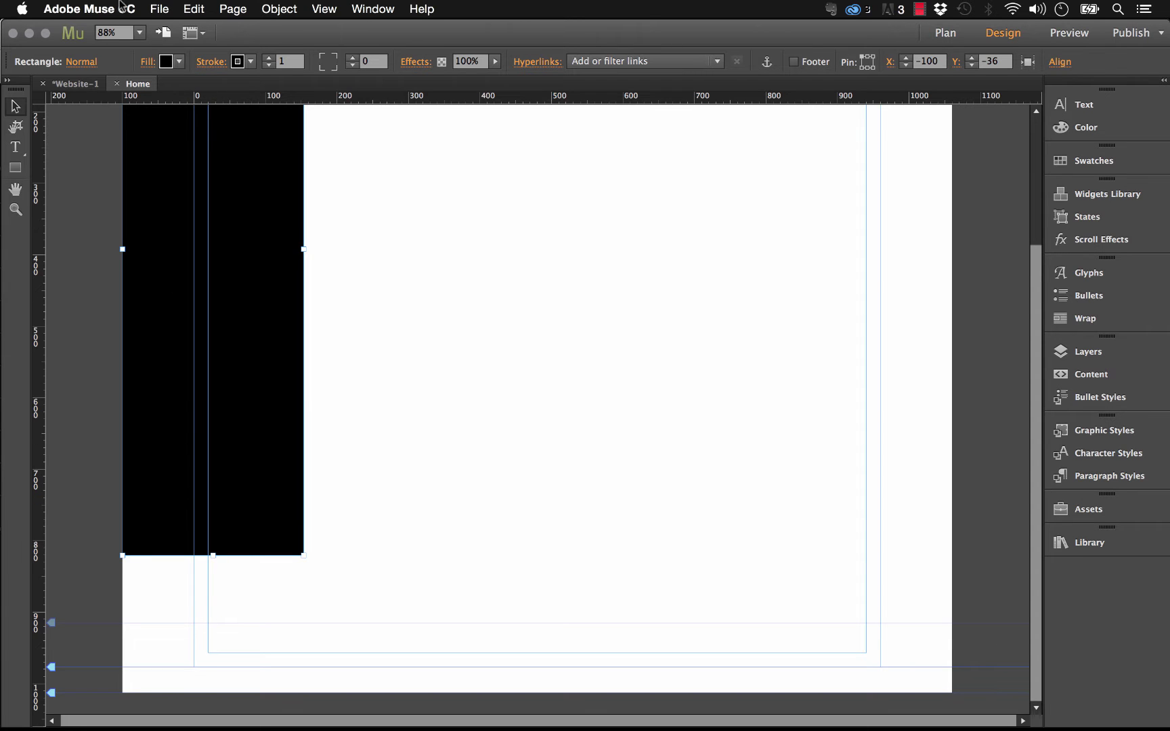
click(155, 13)
click(223, 267)
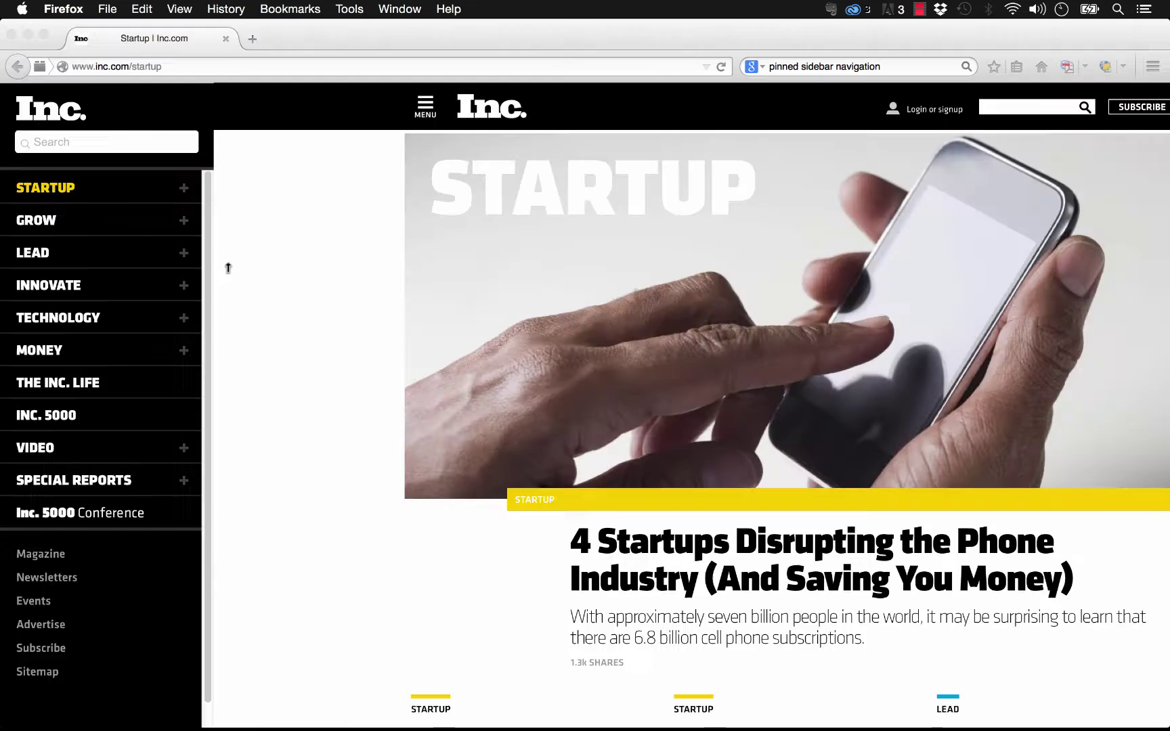
scroll(407, 237, down, 5)
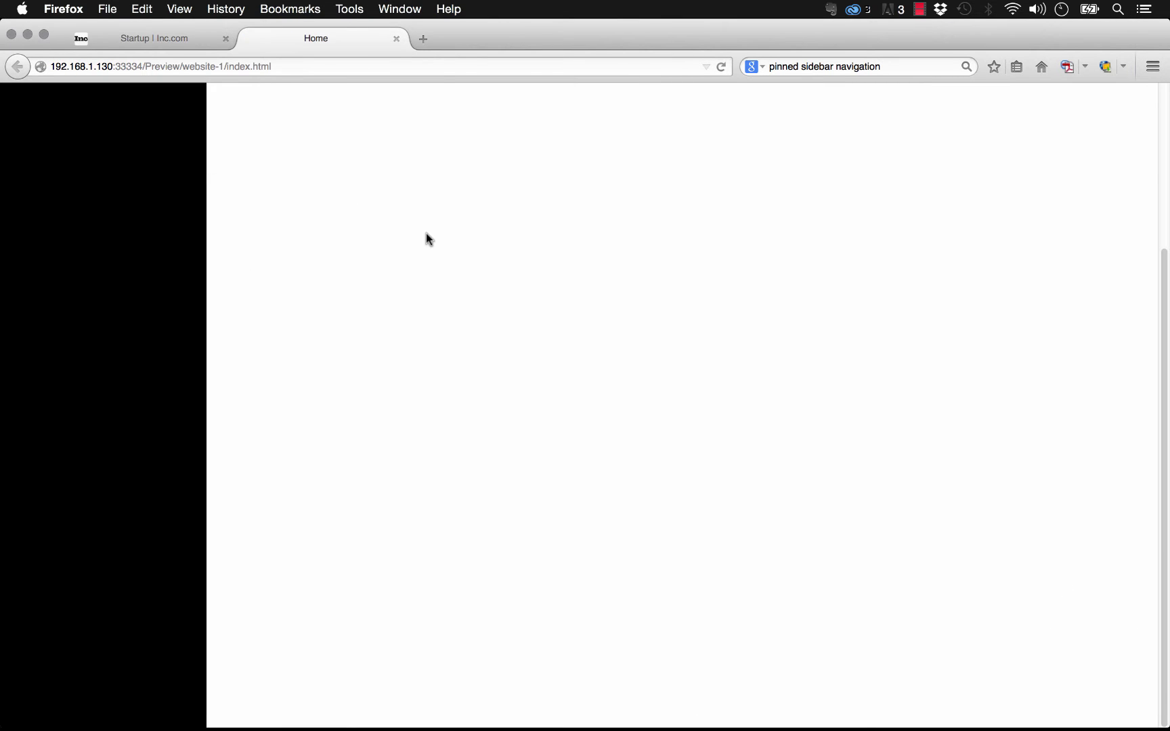
scroll(426, 234, up, 5)
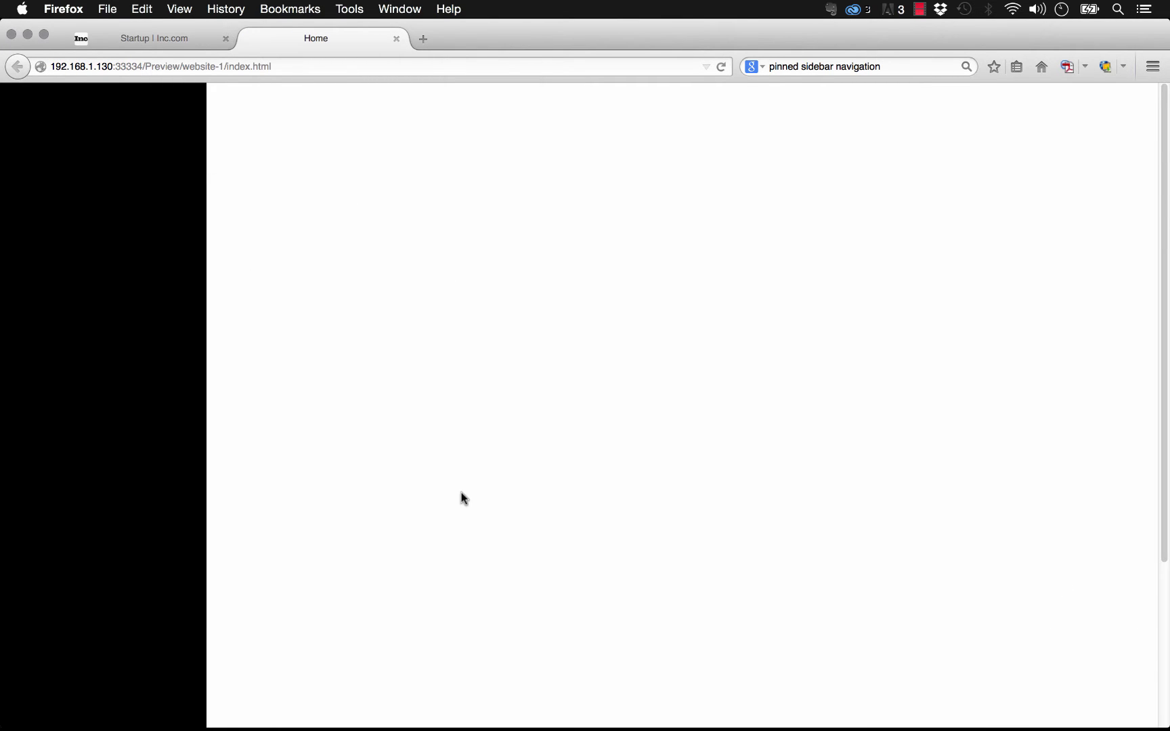
key(super+minus)
key(super+minus)
key(super+minus)
key(super+plus)
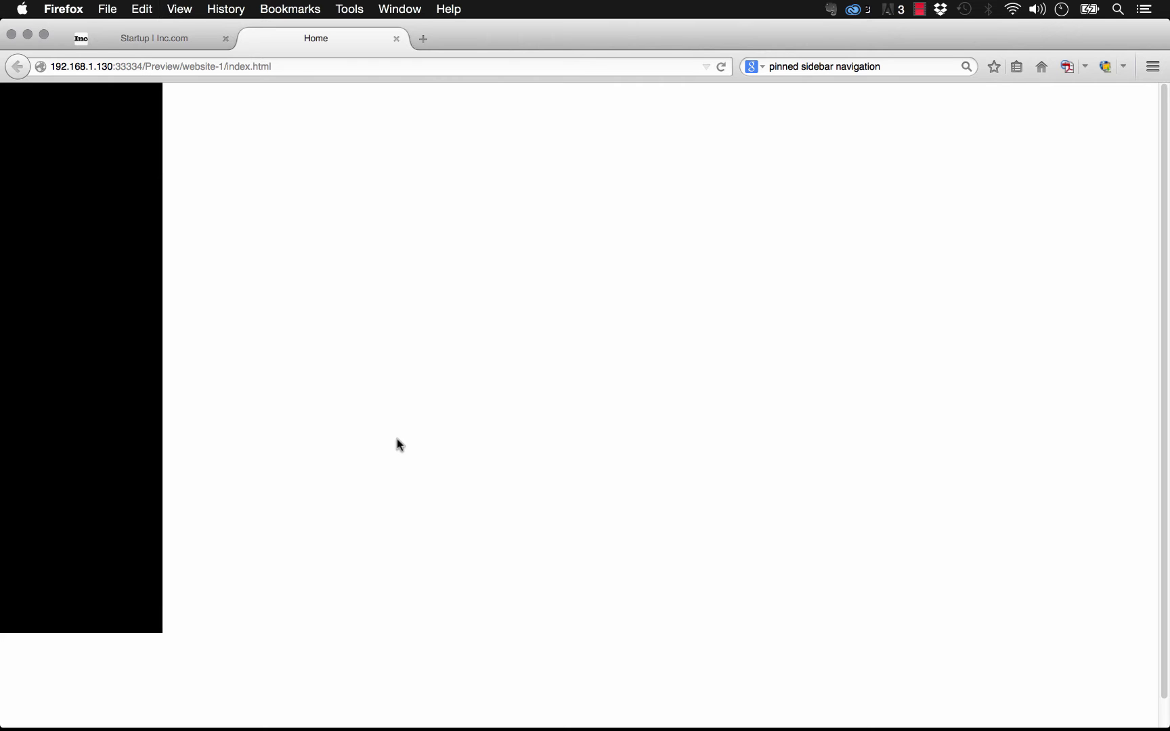
scroll(515, 378, up, 1)
scroll(669, 242, up, 3)
scroll(828, 100, down, 4)
Bookmark the preview page and clear the text from the browser's search box
key(super+d)
click(838, 65)
click(838, 65)
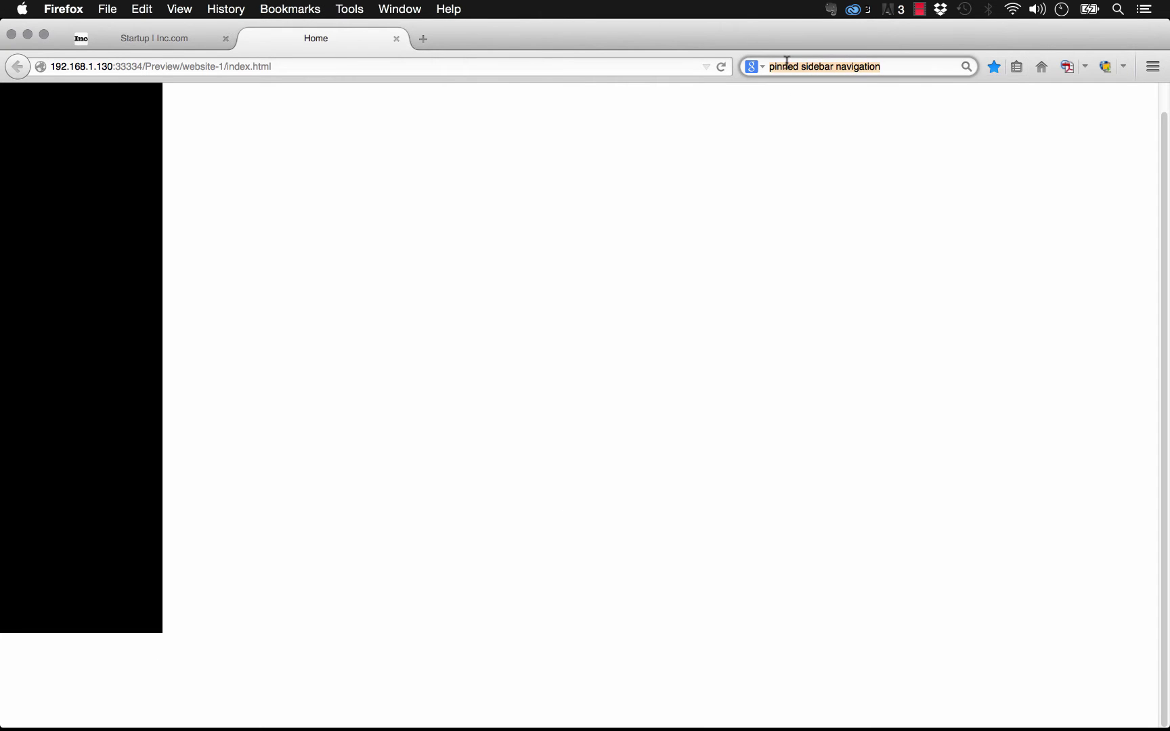
key(BackSpace)
click(584, 213)
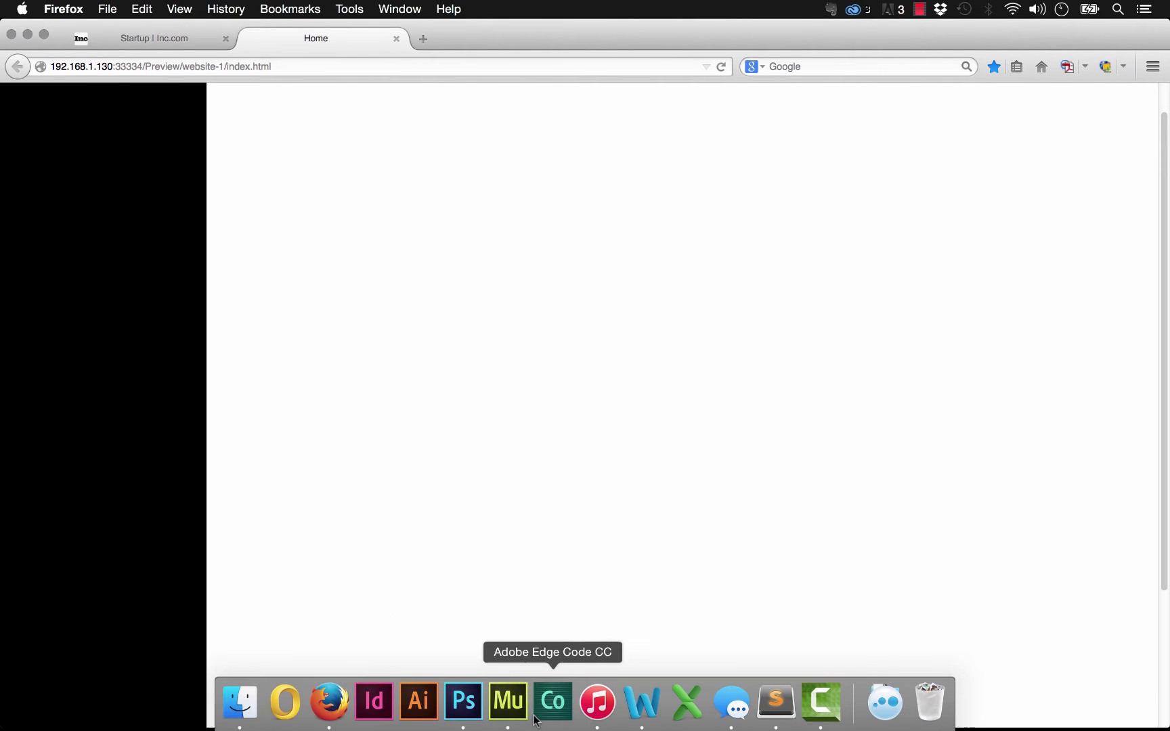
Switch back to Adobe Muse and delete the black rectangle from the Home page
click(507, 708)
click(399, 666)
drag(405, 614, 102, 138)
key(Delete)
scroll(728, 310, up, 5)
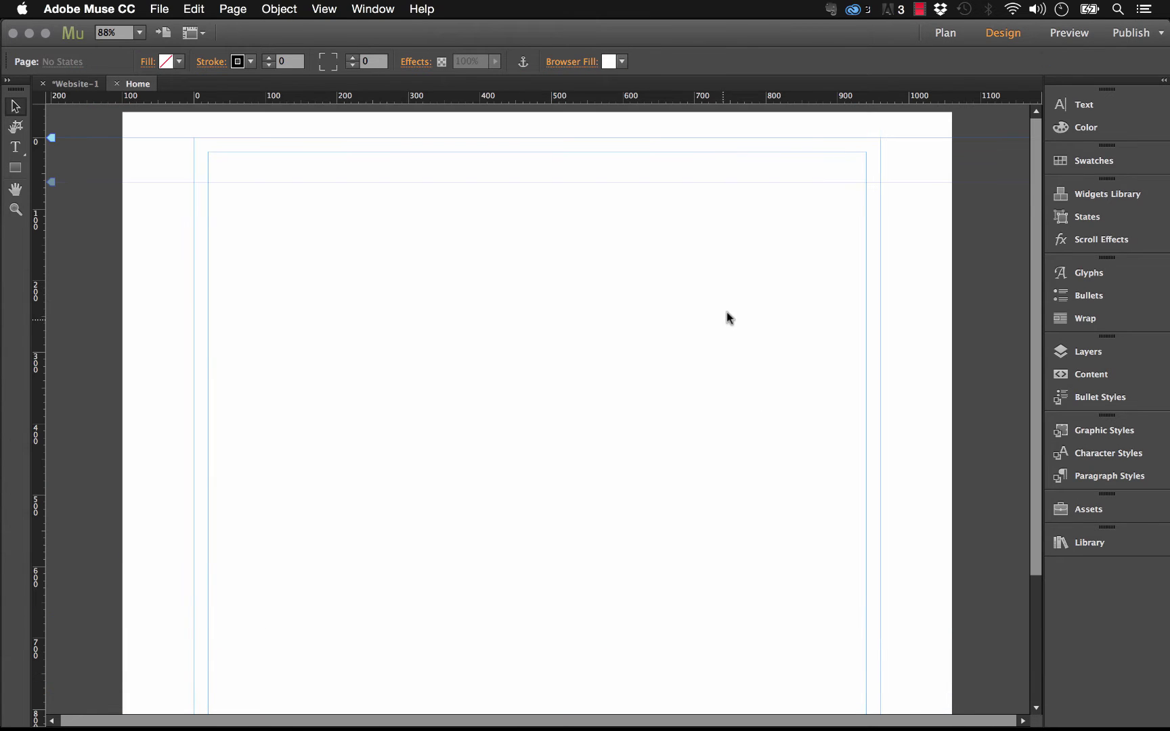
Place the "044 - 100% Height Enabler" library widget at the upper-left corner of the page margins
click(1089, 542)
scroll(849, 541, down, 3)
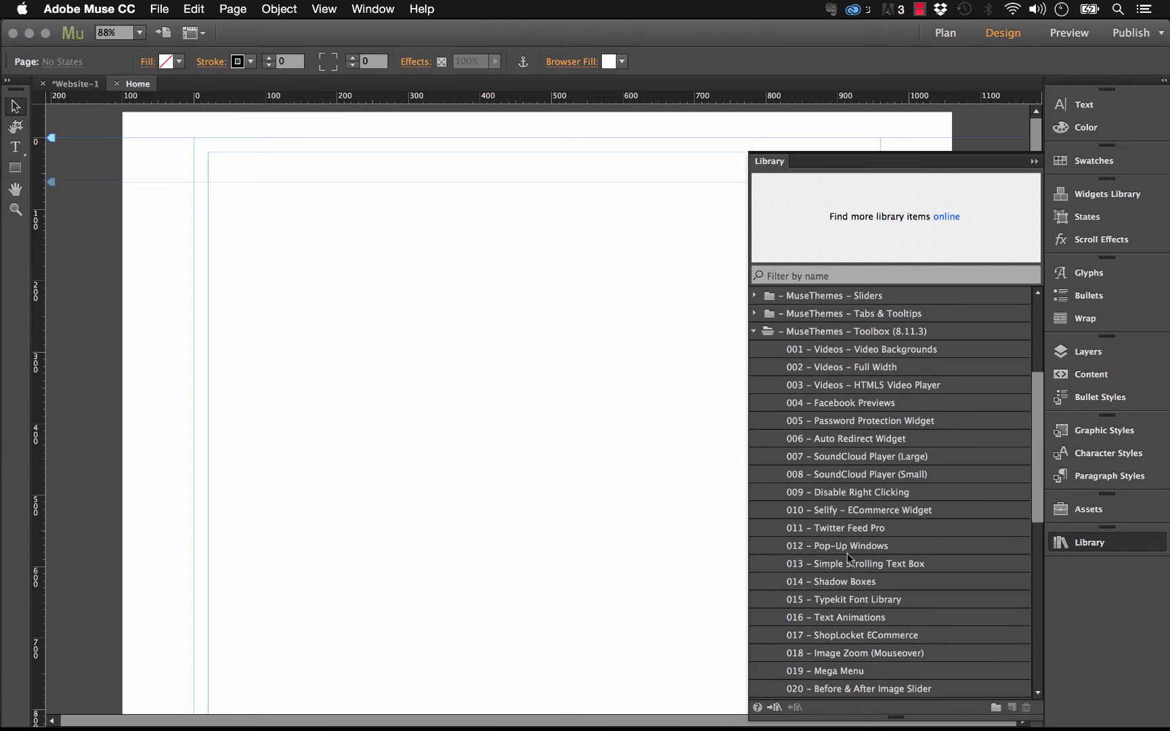
scroll(853, 335, down, 8)
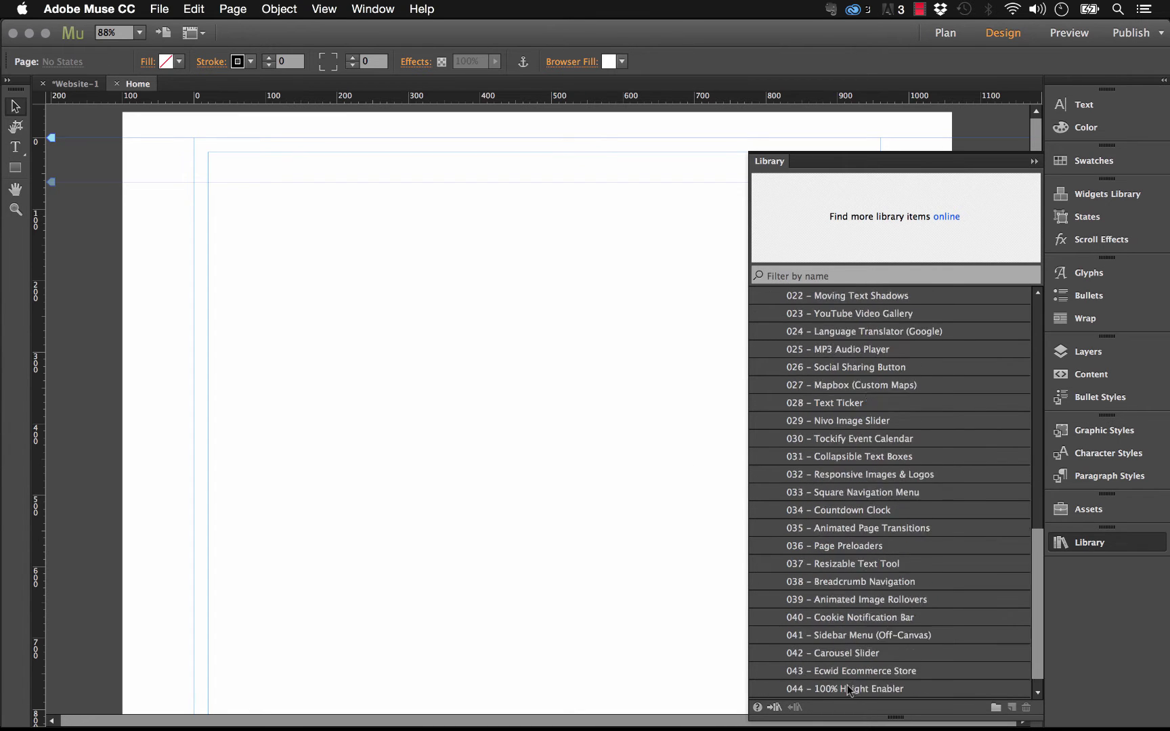
click(838, 673)
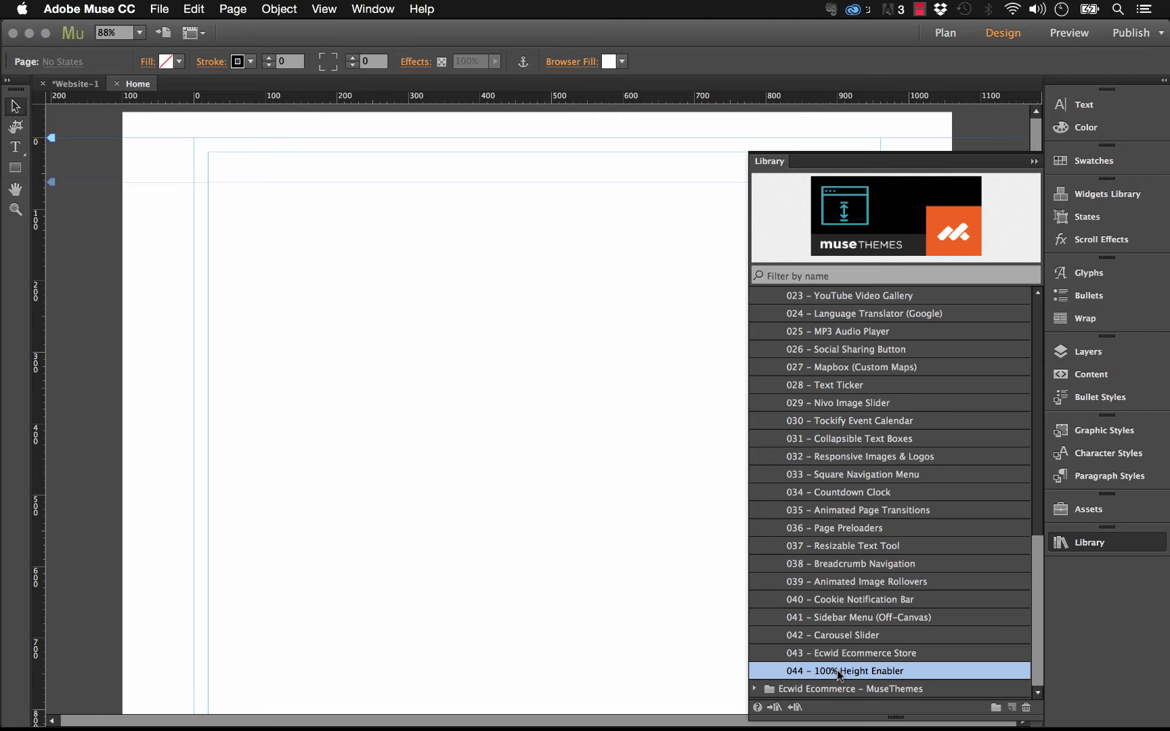
drag(847, 671, 209, 154)
click(577, 324)
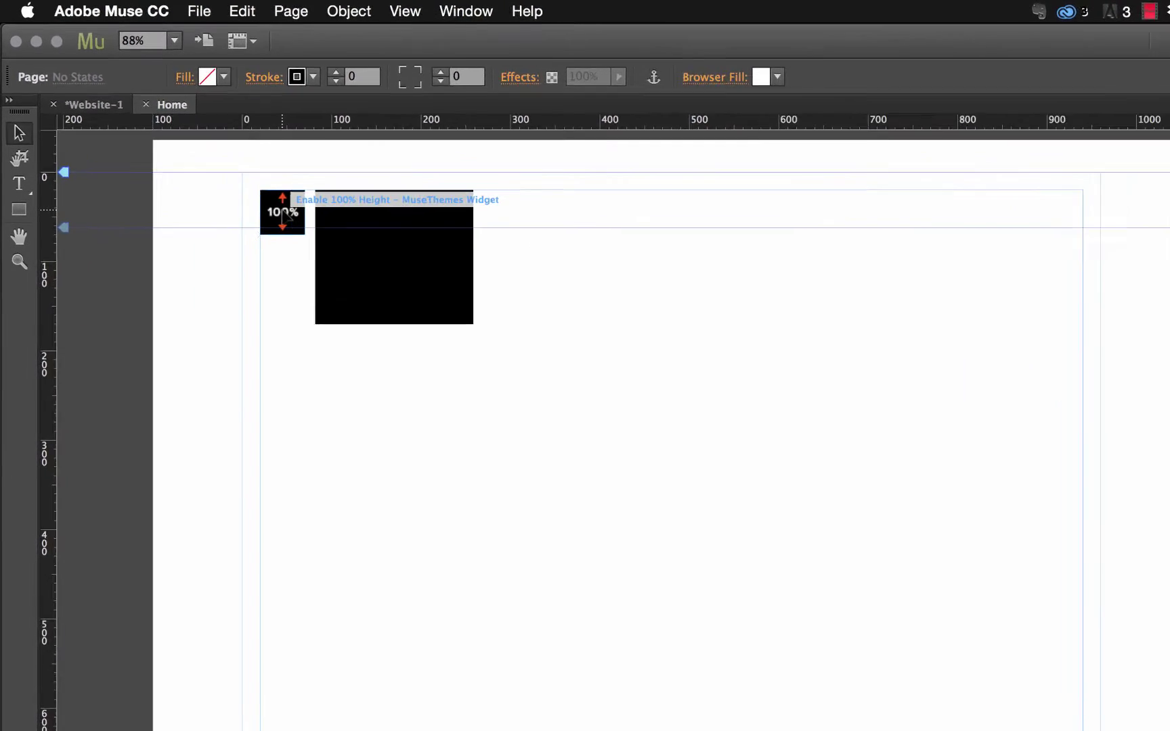
Examine the 100% height widget's graphic style name and the graphic style applied to its black box
click(232, 165)
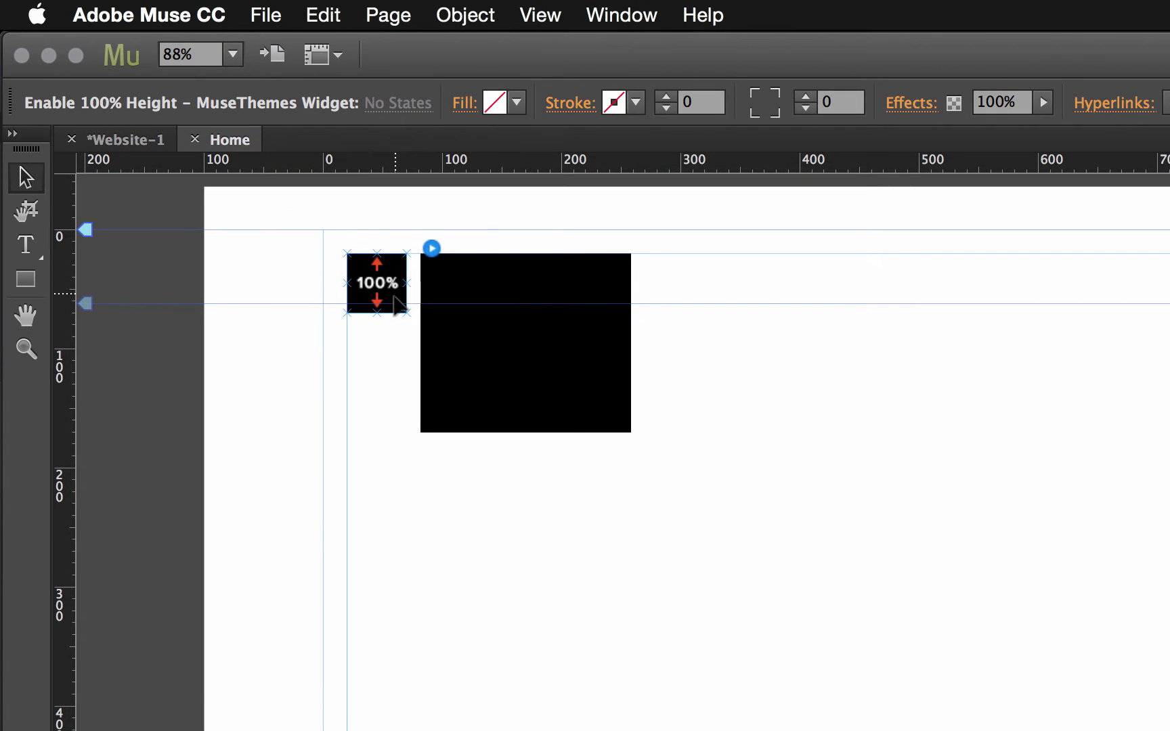
click(431, 248)
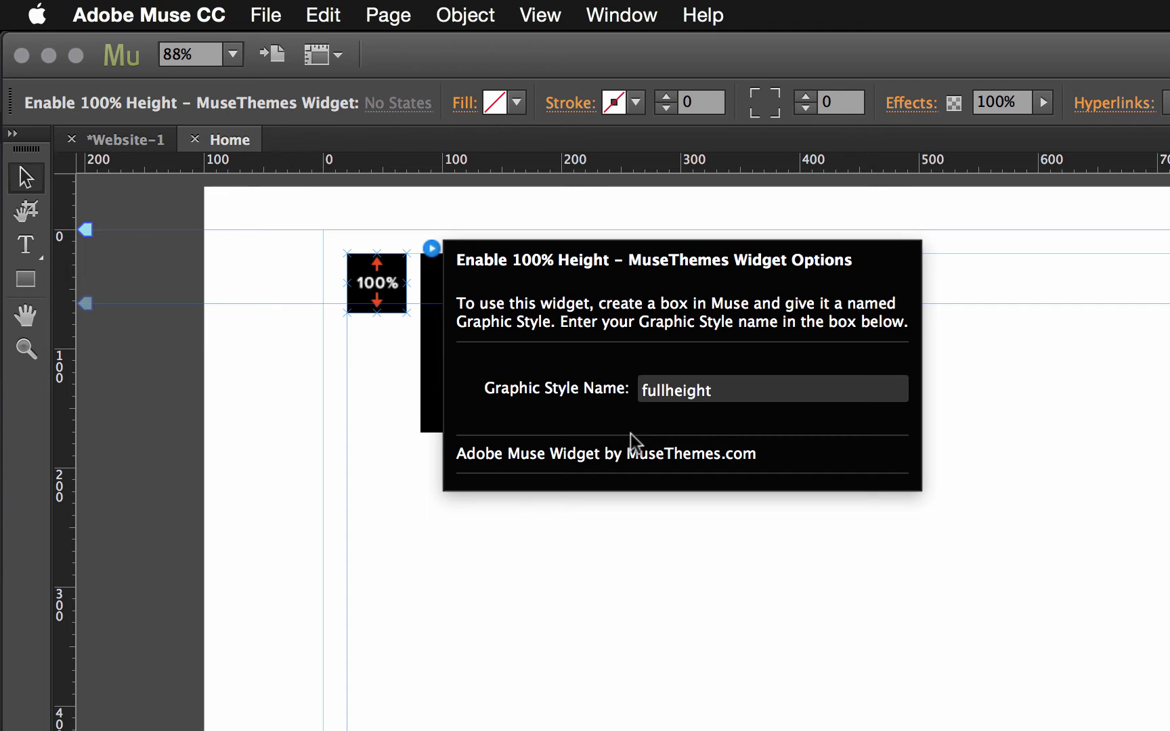
click(368, 547)
click(493, 373)
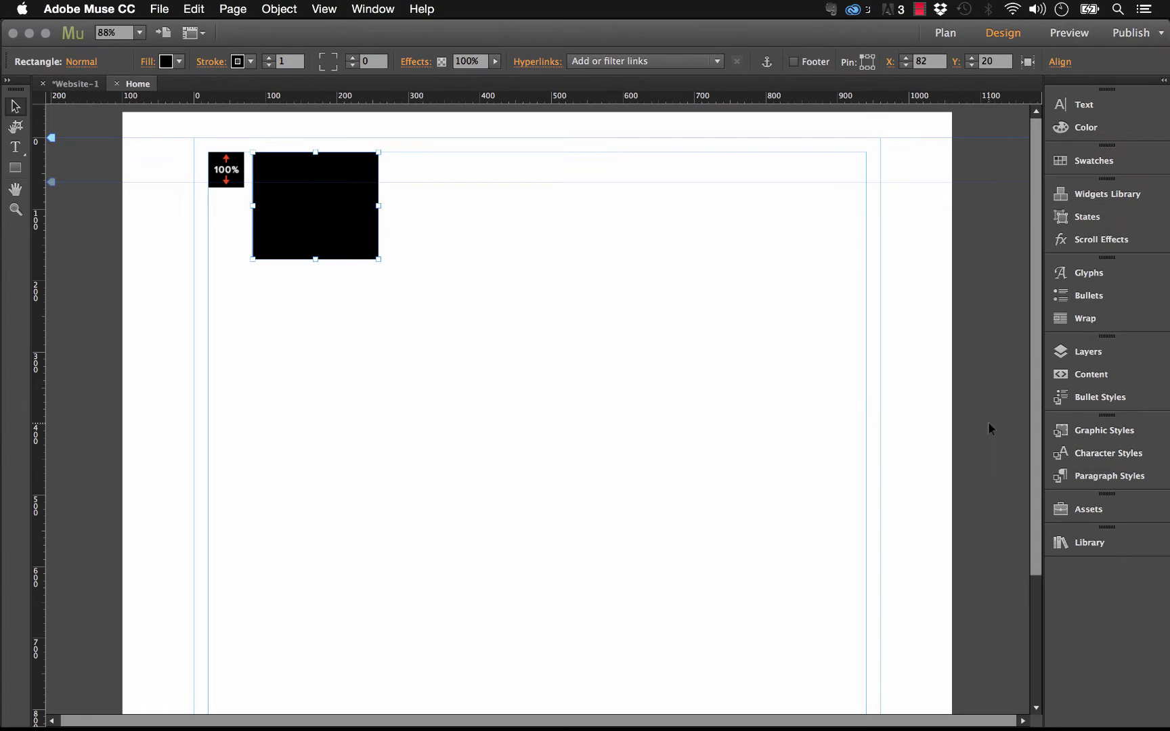
click(1117, 433)
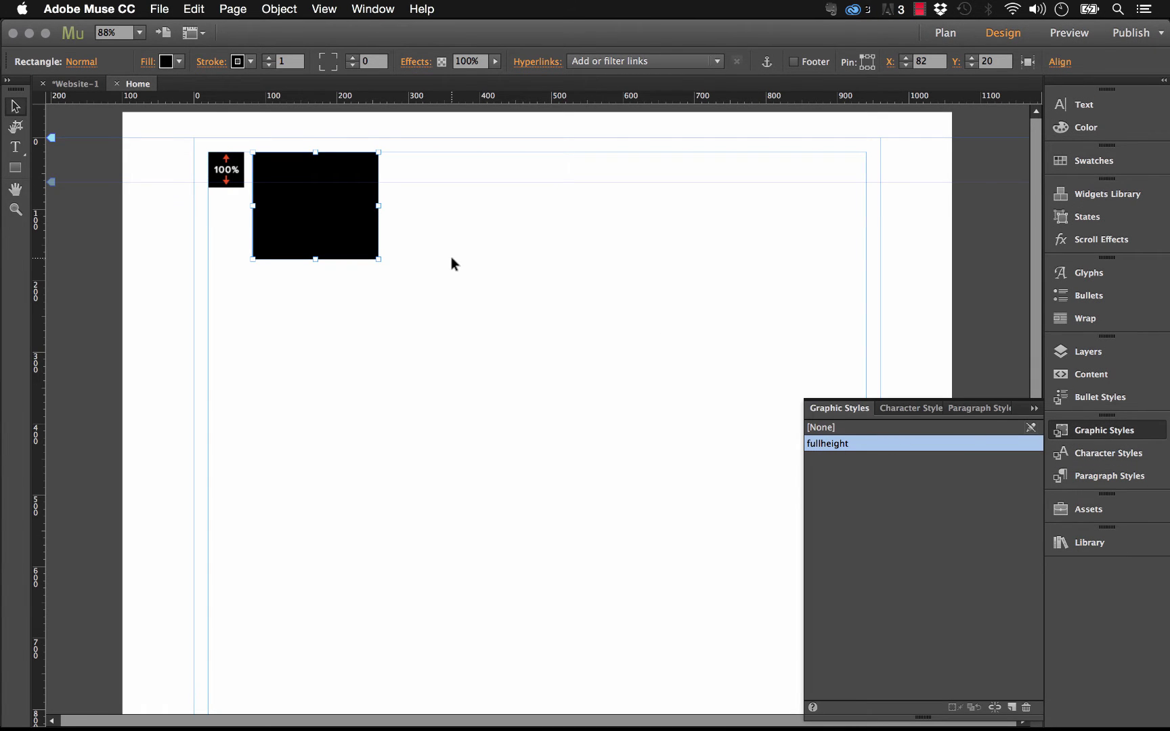
click(450, 258)
Move the widget's black box against the page's upper edge, at X 157 and Y -36
click(319, 228)
drag(319, 229, 373, 187)
click(1034, 410)
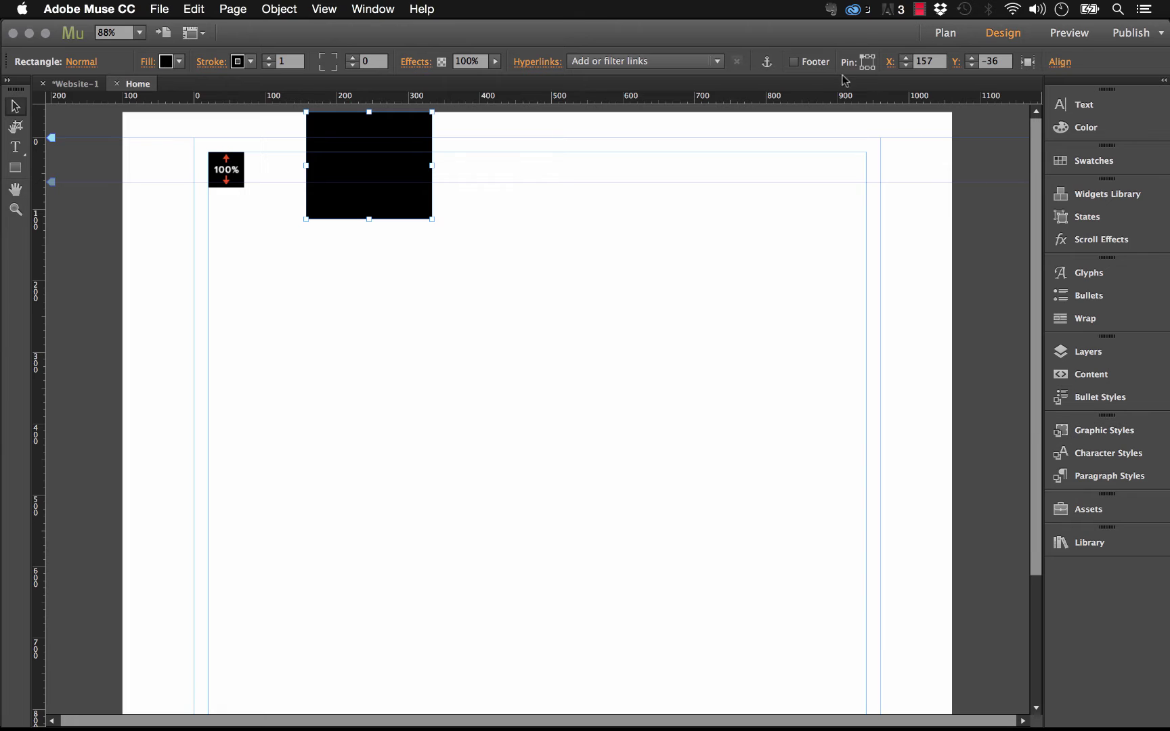
click(532, 183)
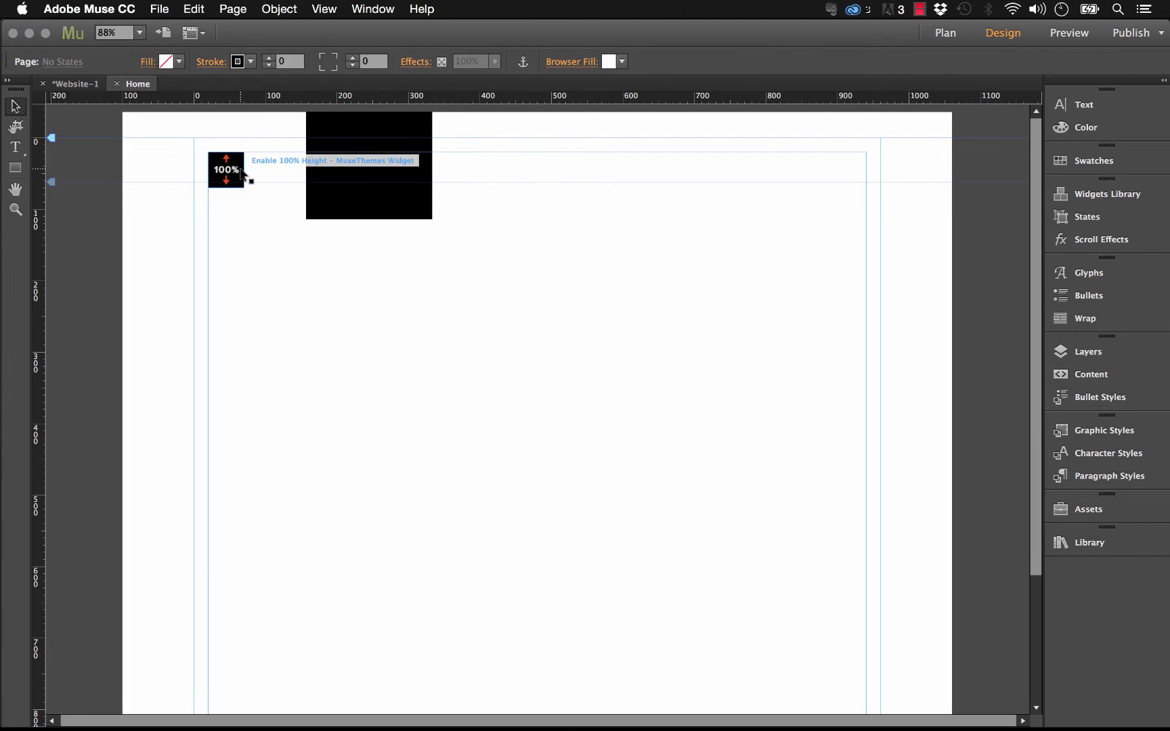
Preview the page in the browser and scroll to inspect how the black box fills the window height
click(164, 9)
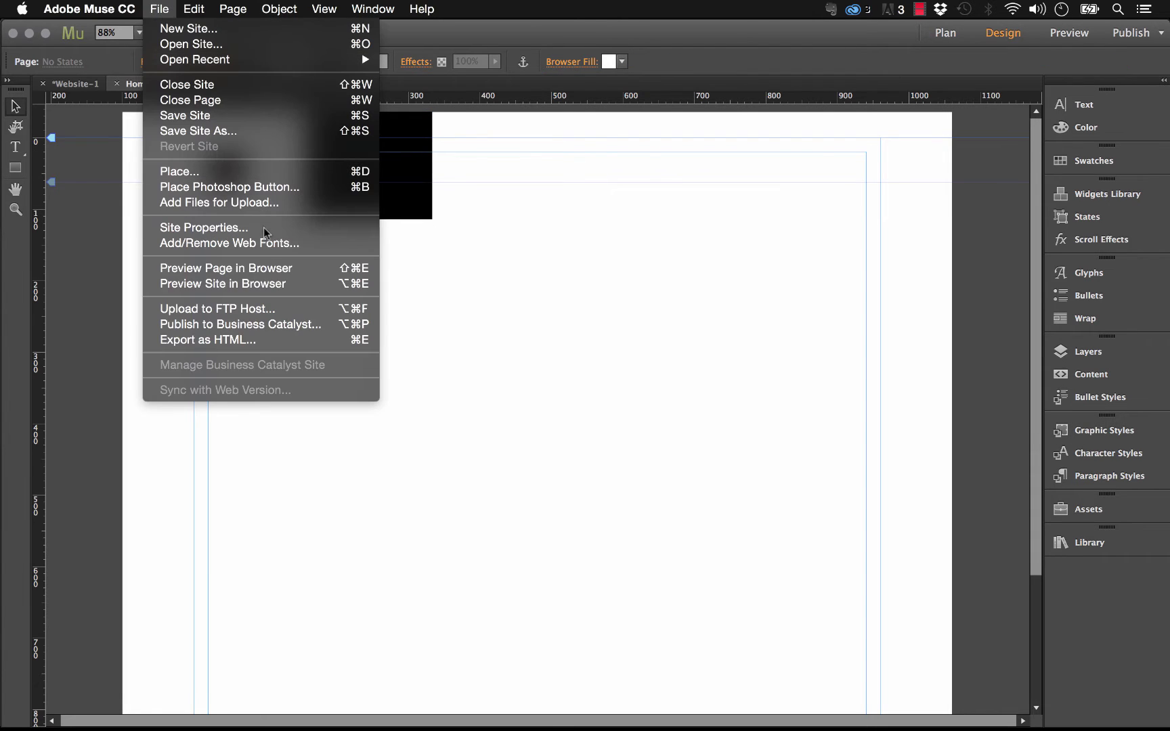
click(274, 266)
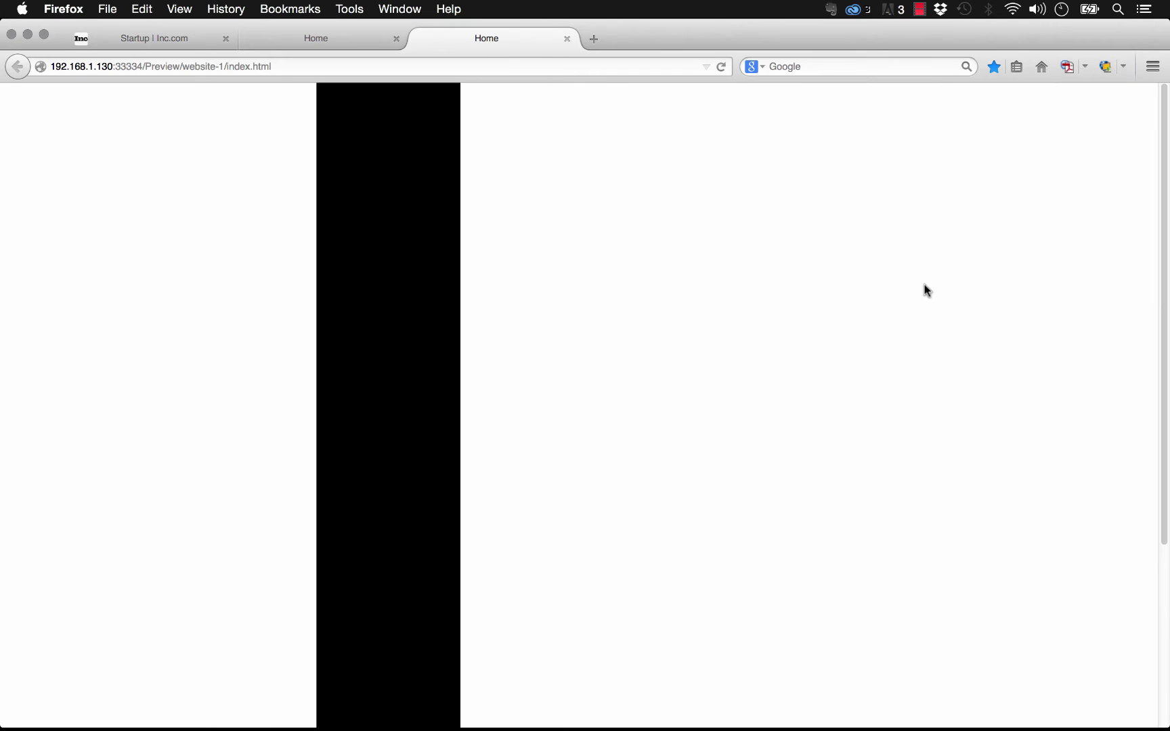
scroll(715, 275, down, 5)
scroll(711, 260, up, 1)
scroll(710, 255, down, 1)
key(super+l)
click(379, 584)
scroll(378, 585, up, 1)
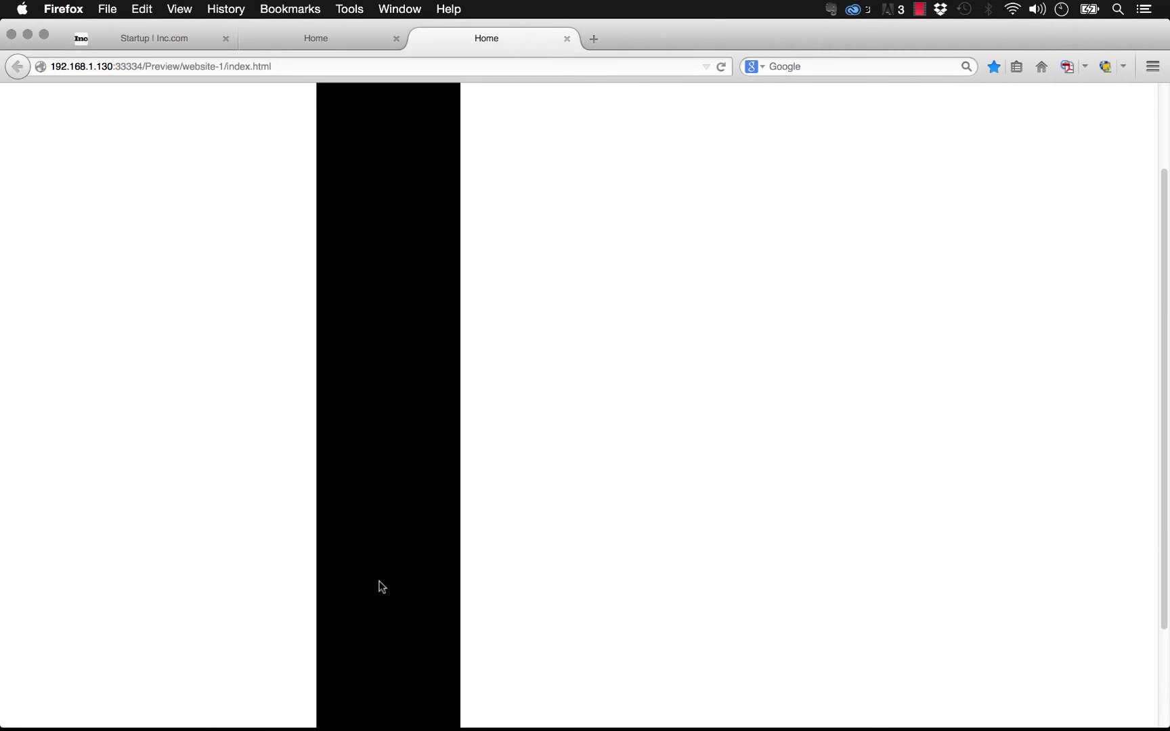
scroll(401, 565, down, 1)
Switch back to Adobe Muse and raise the bottom-of-browser guide to meet the bottom-of-page guide
mouse_move(431, 728)
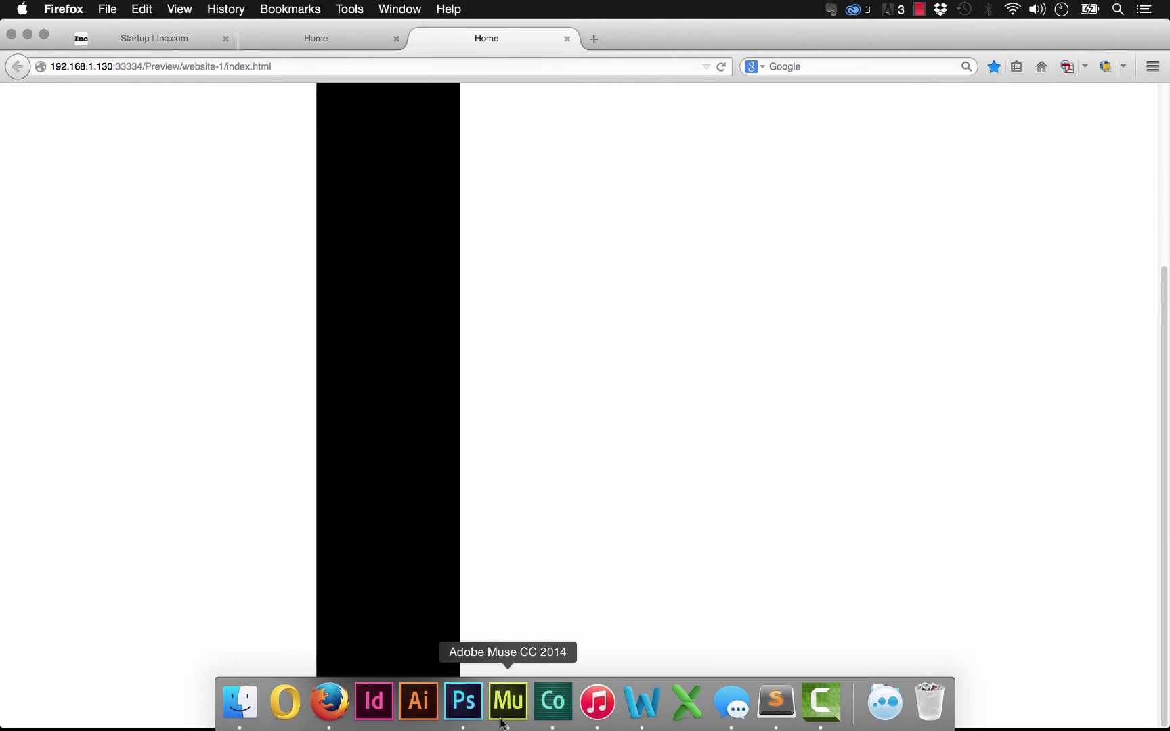
click(508, 717)
click(349, 723)
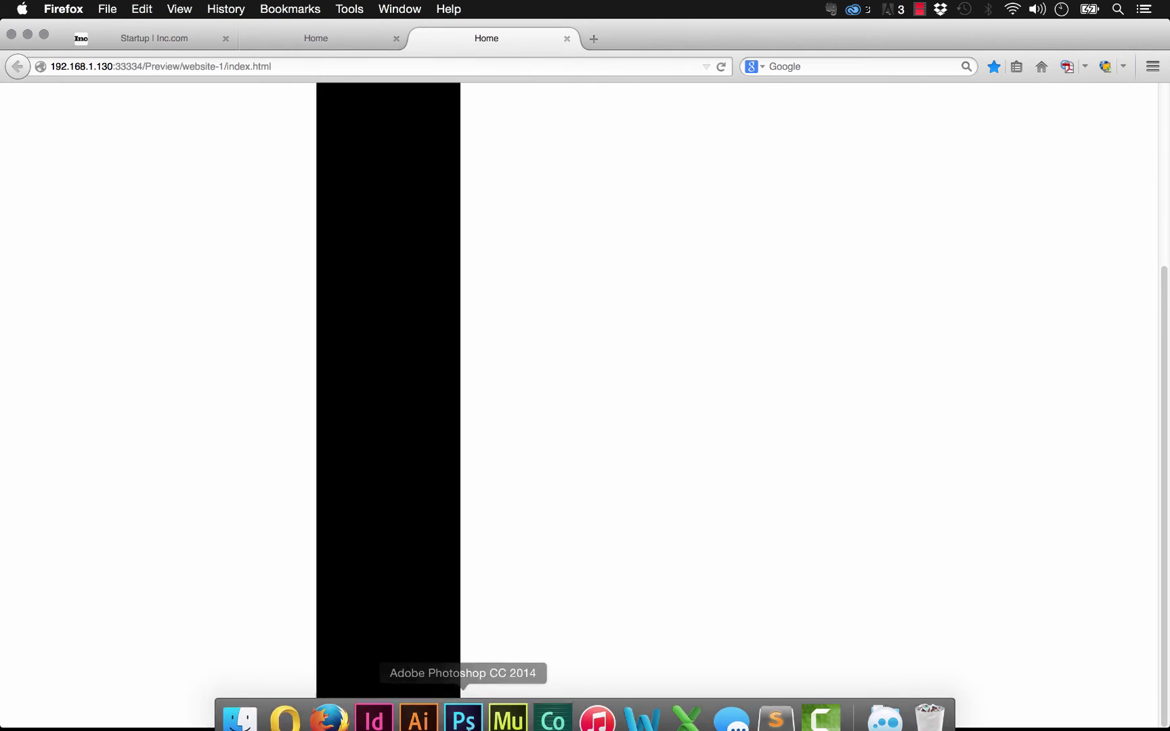
click(507, 704)
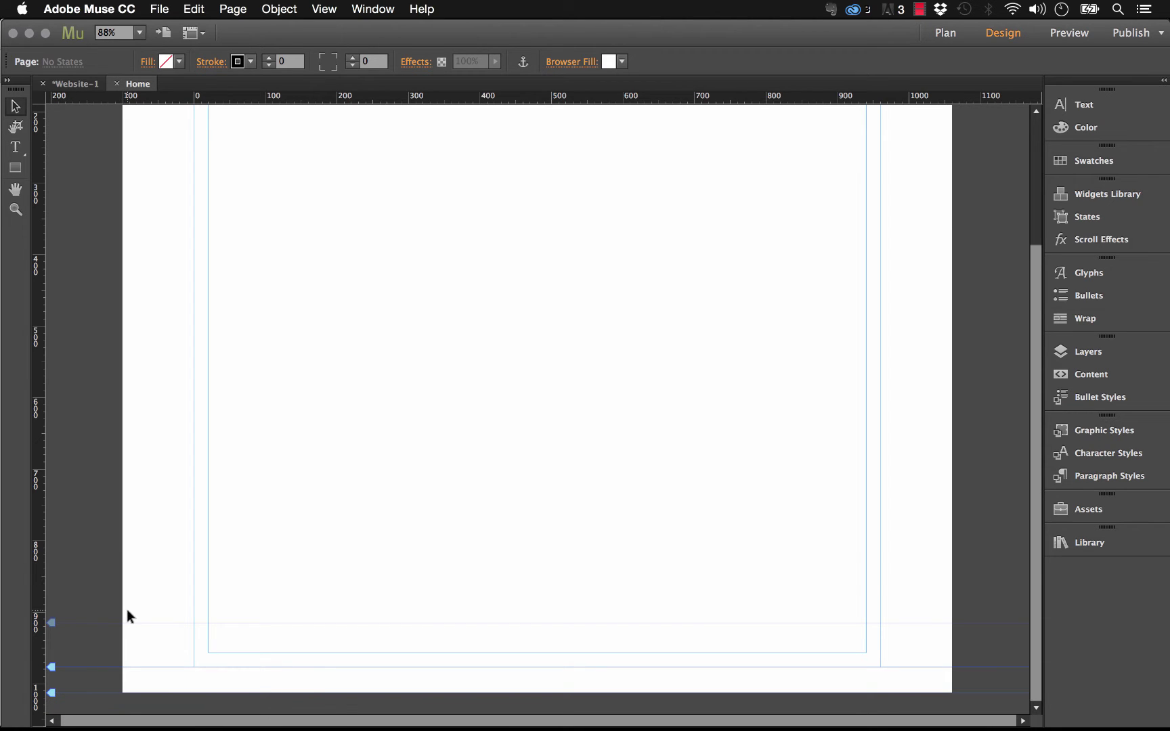
drag(56, 696, 71, 669)
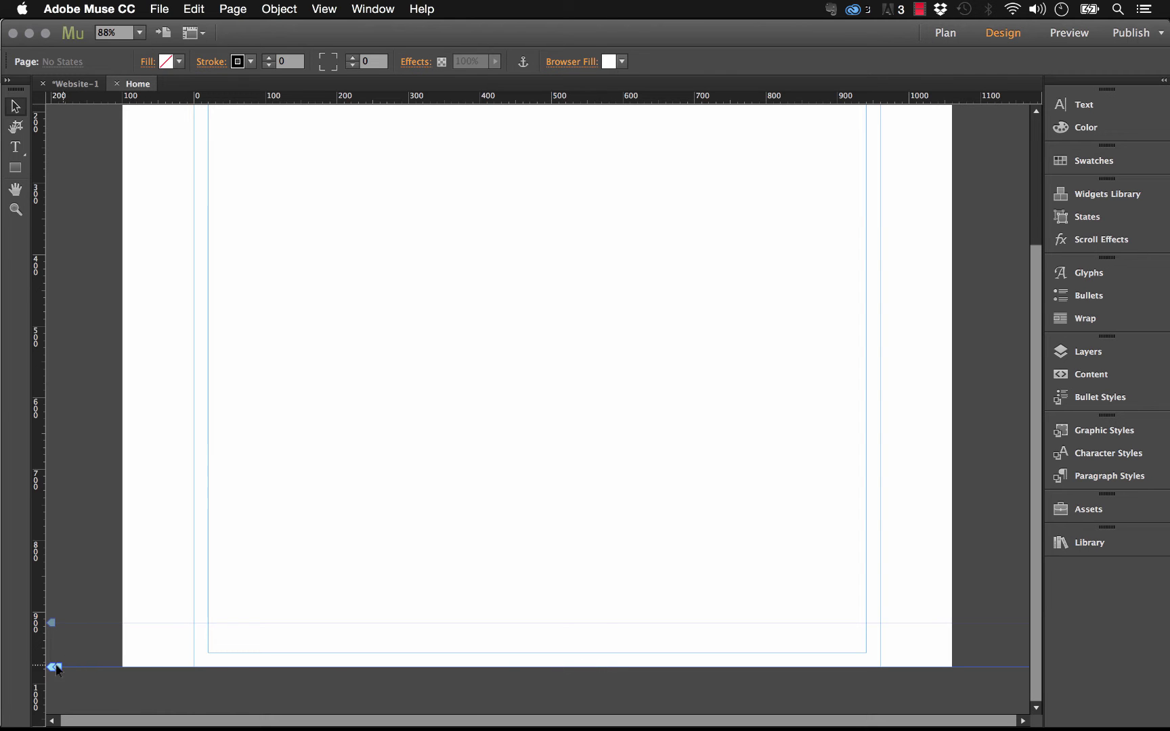
Reopen the Home page from the site plan, preview it in the browser and scroll to inspect the black box's height
click(81, 84)
double_click(166, 138)
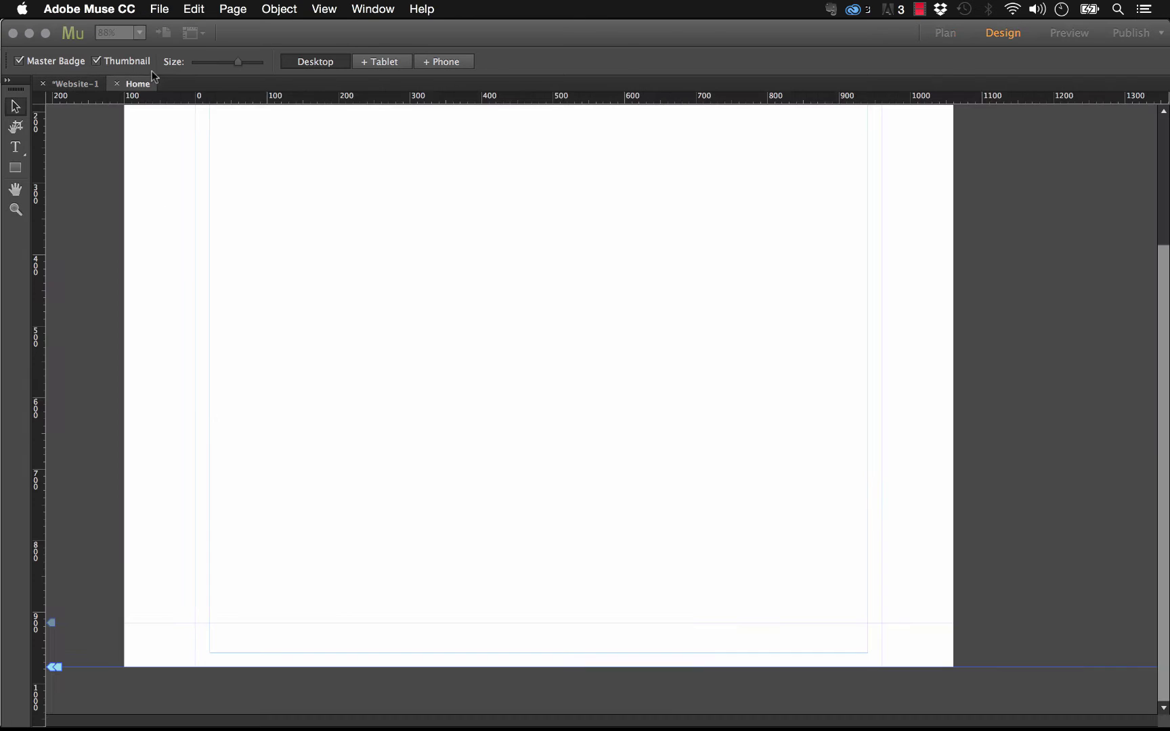
click(160, 8)
click(258, 268)
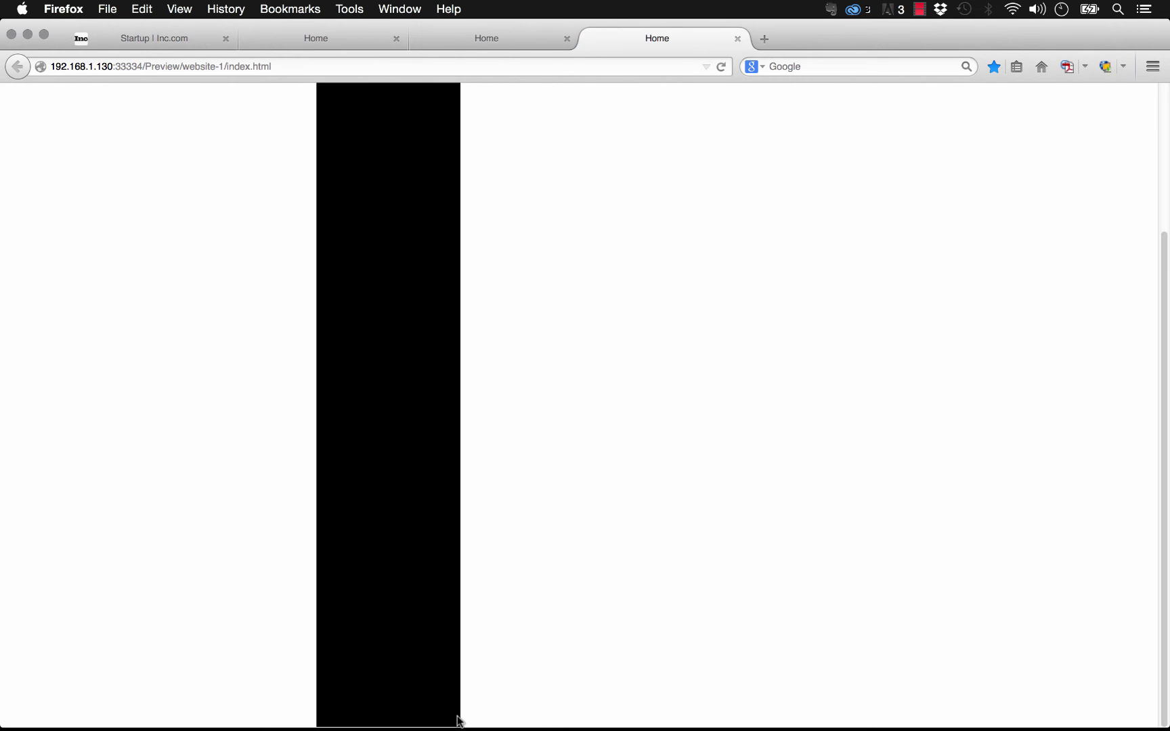
scroll(591, 530, up, 5)
scroll(593, 523, down, 5)
scroll(594, 520, up, 5)
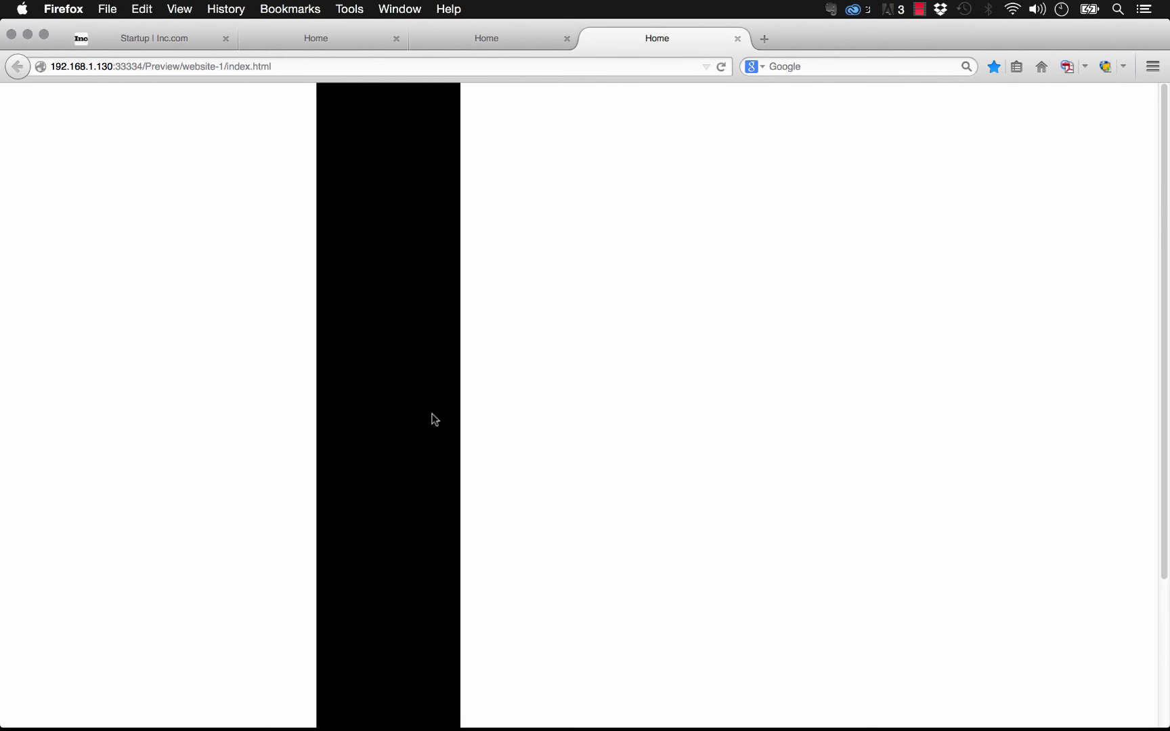
Switch back to Adobe Muse and shrink the black box to a strip about 120 px wide and 12 px tall
click(506, 700)
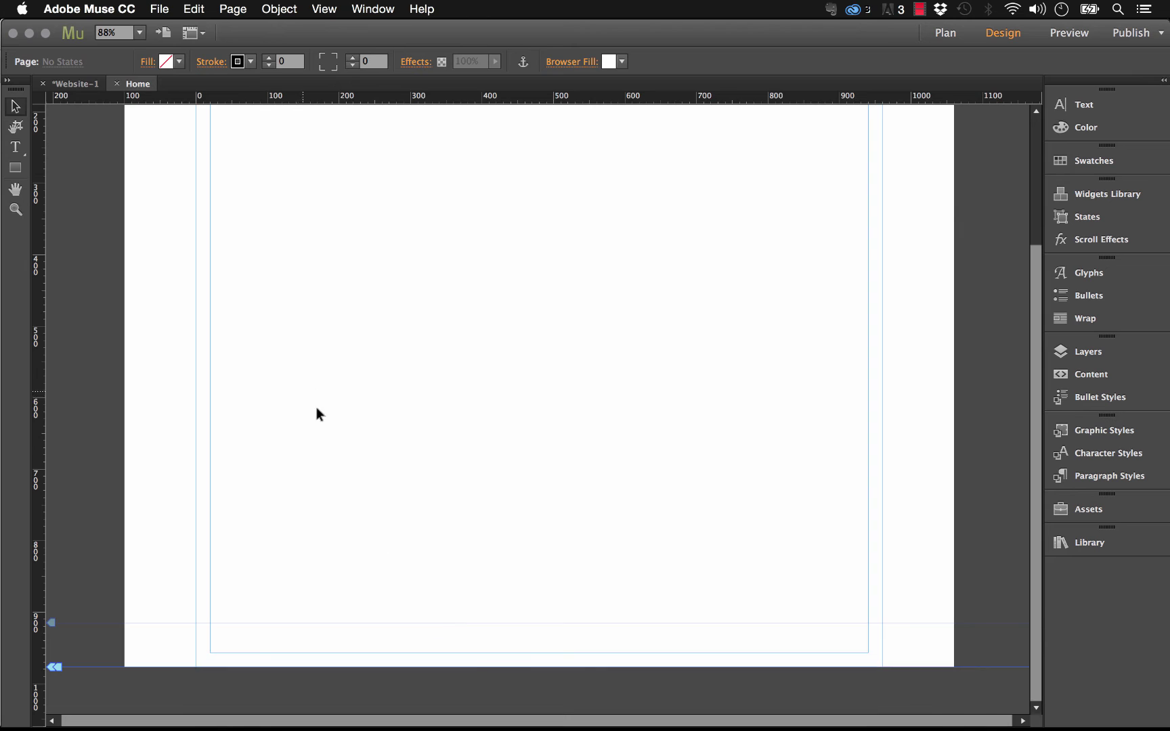
click(397, 162)
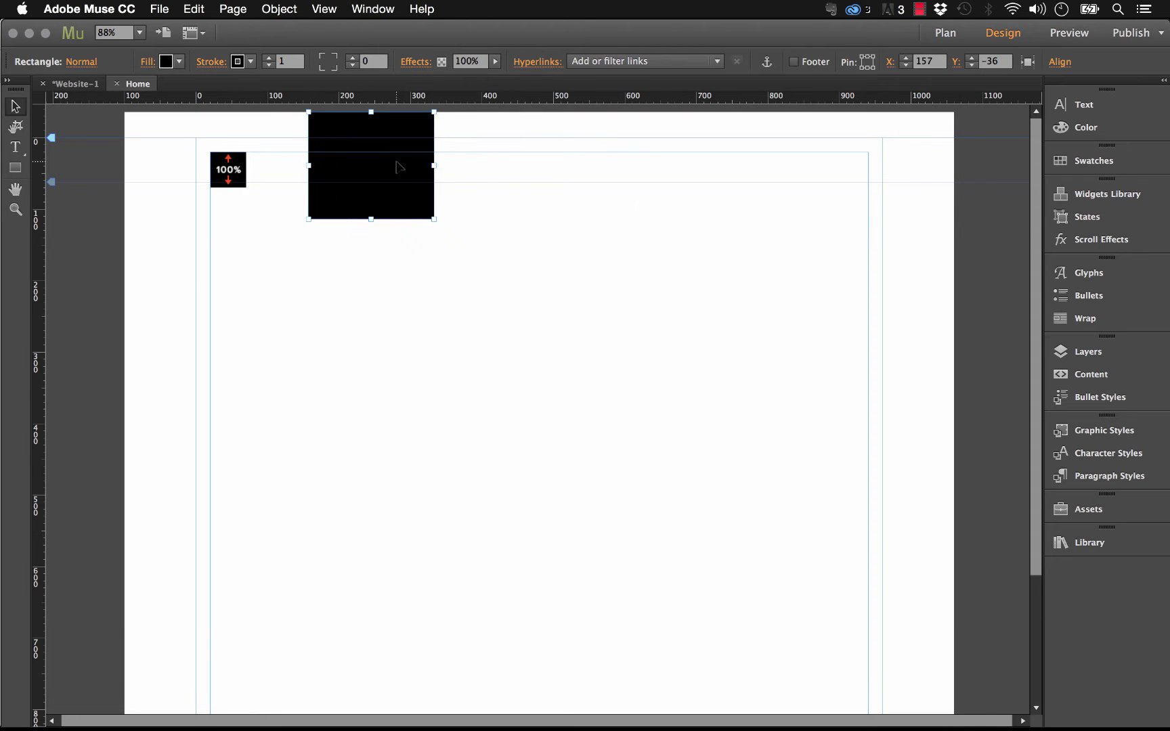
drag(434, 218, 397, 163)
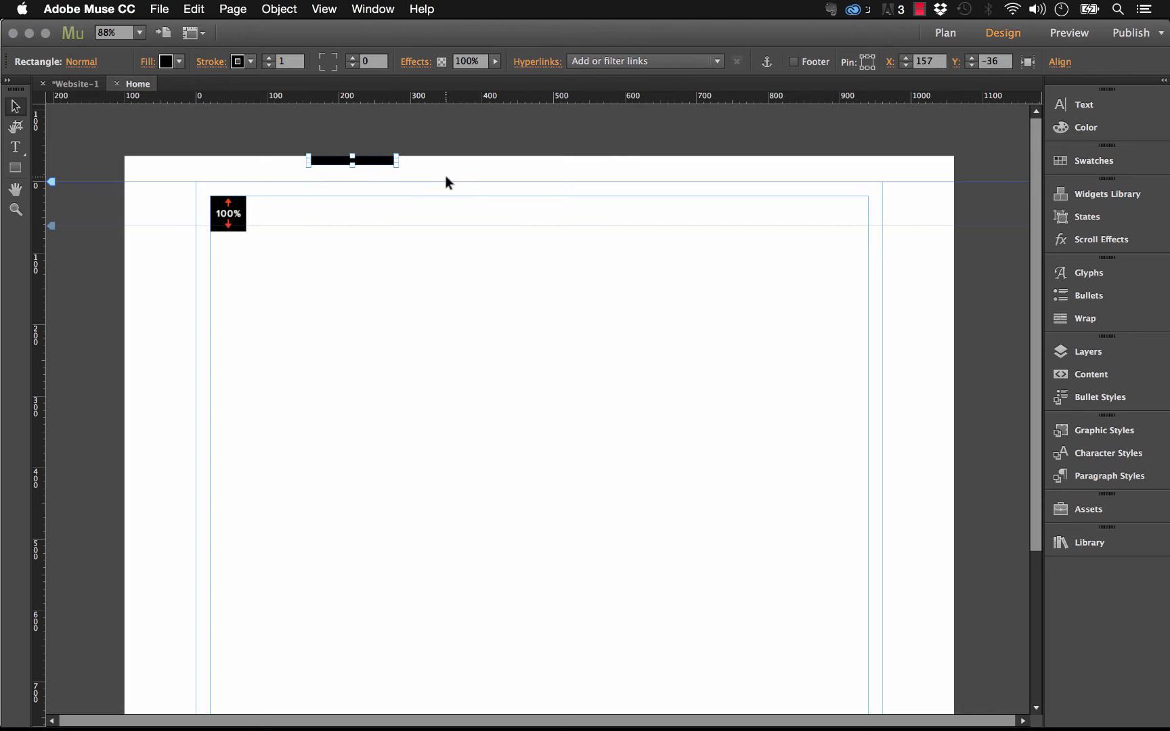
click(447, 180)
Preview the page in the browser and scroll to check how the shrunken black strip fills the window height
click(160, 9)
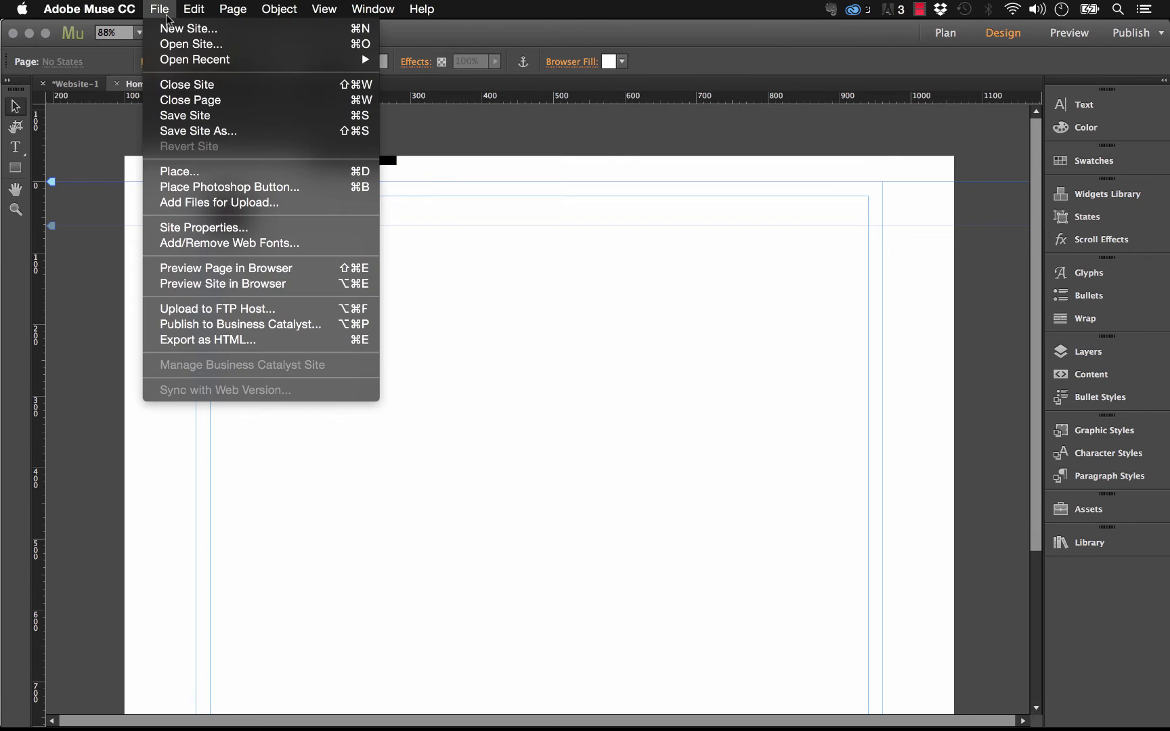
click(215, 269)
scroll(645, 281, down, 3)
scroll(617, 268, up, 3)
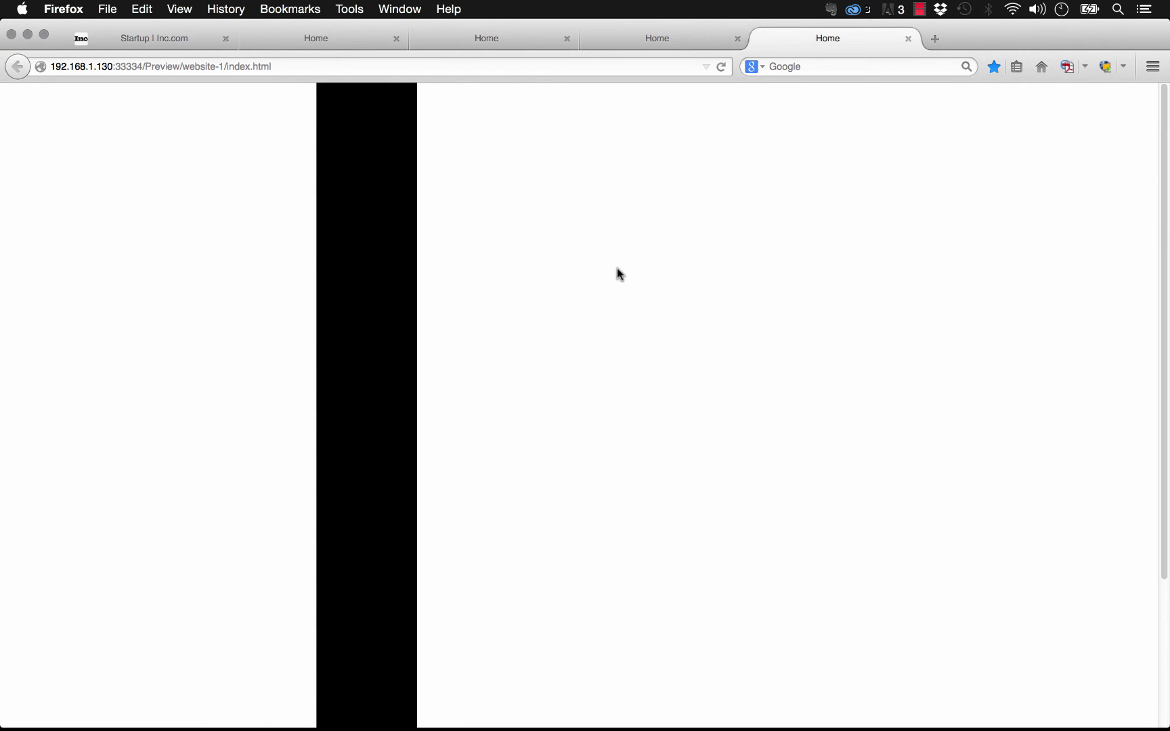
key(super+l)
mouse_move(541, 719)
Switch back to Adobe Muse and enlarge the black strip to a box about 210 px wide and 215 px tall
click(507, 700)
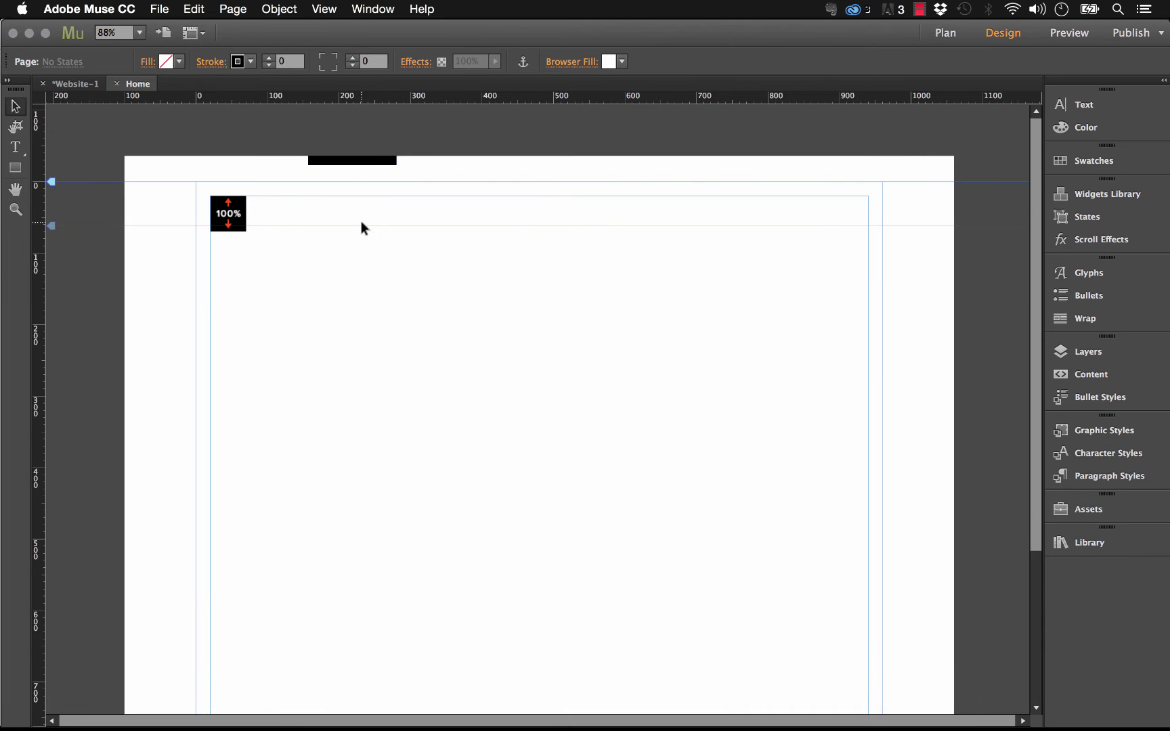
click(368, 164)
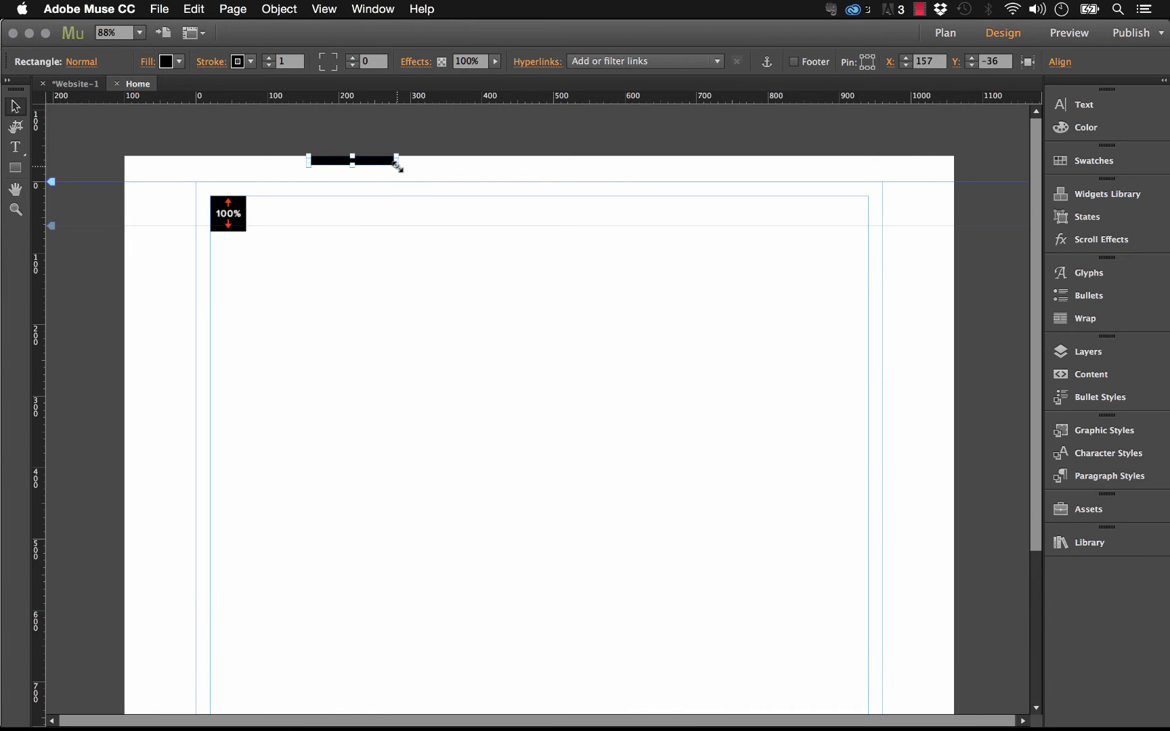
drag(398, 164, 461, 312)
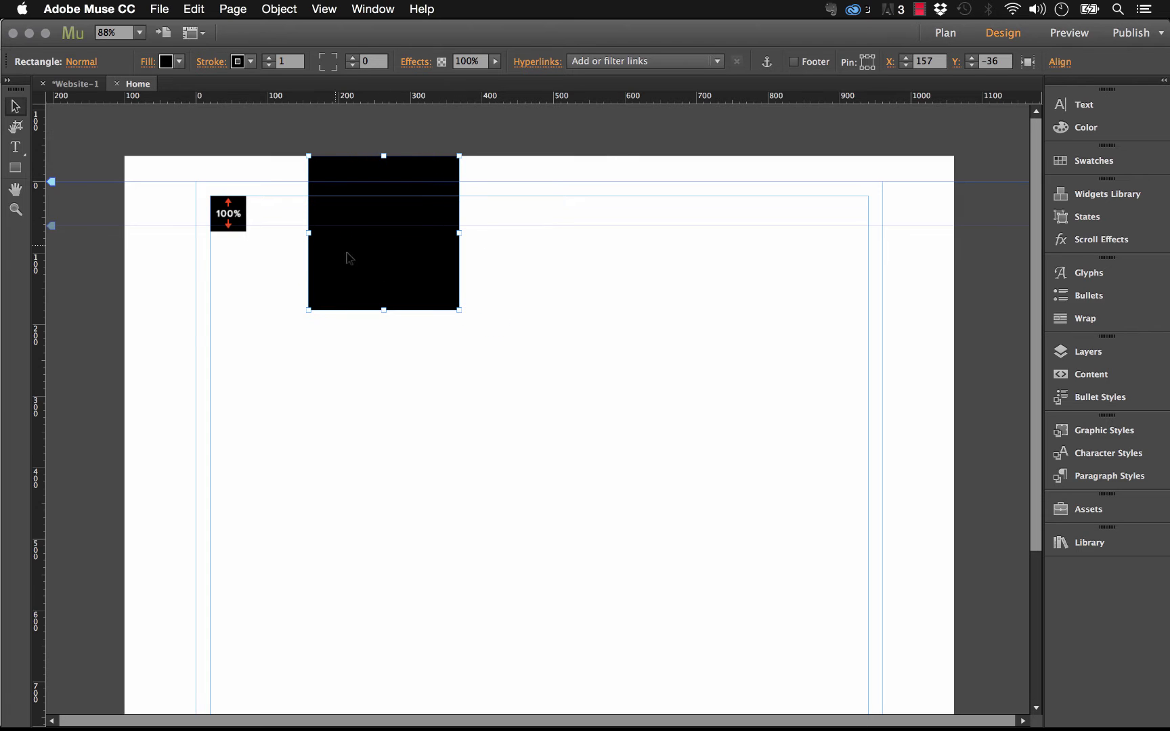
Move the 100% height widget off the page onto the grey area beside it, and delete the black box
click(232, 218)
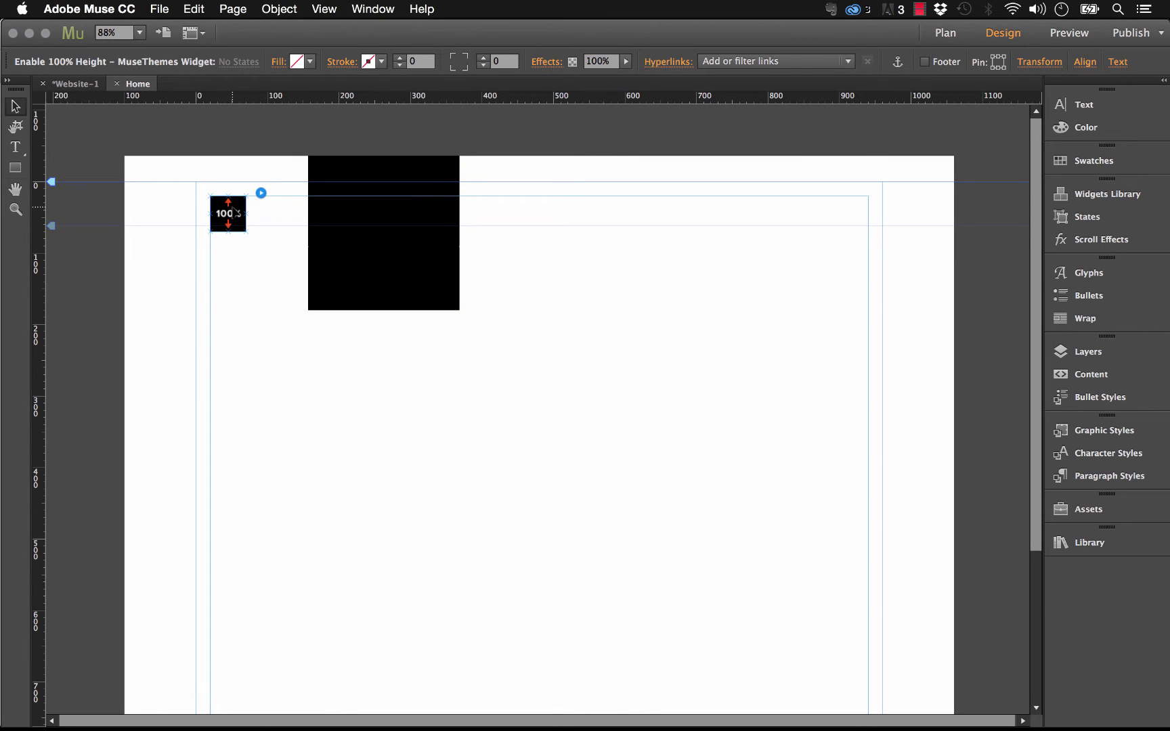
drag(235, 215, 87, 278)
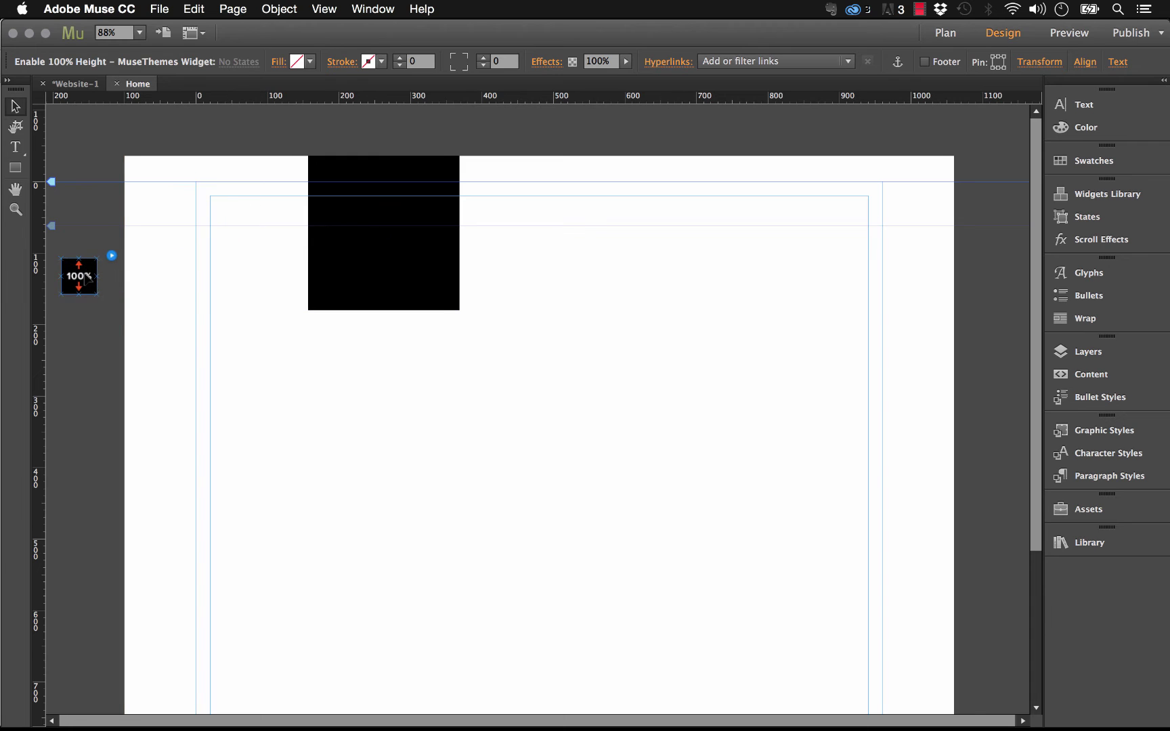
click(245, 308)
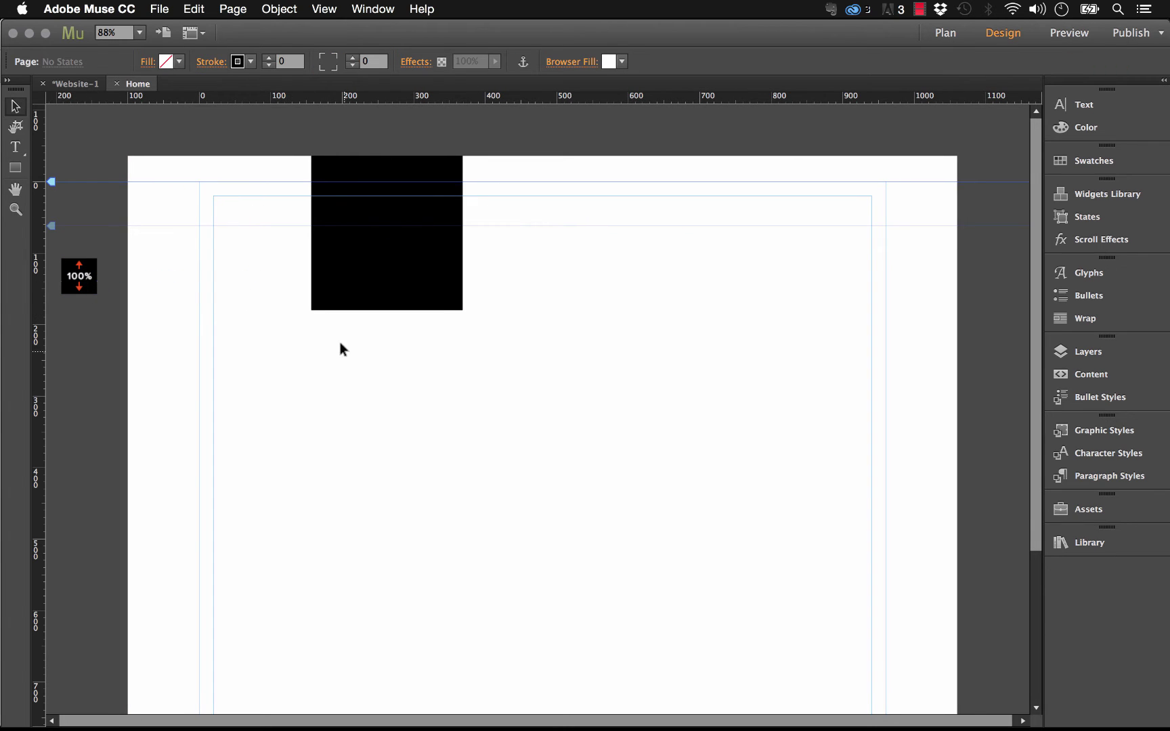
click(358, 262)
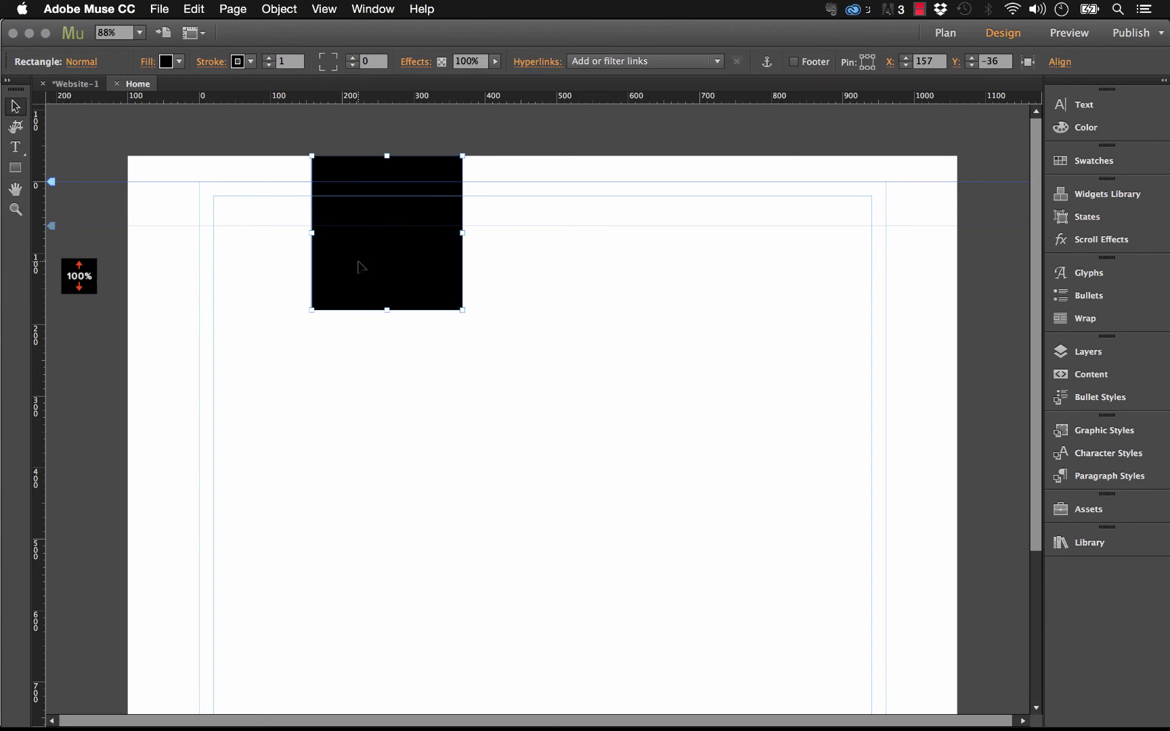
key(Delete)
Draw a rectangle about 270 by 455 px from the page's upper-left corner at X -100, Y -36, with stroke weight 0
click(10, 173)
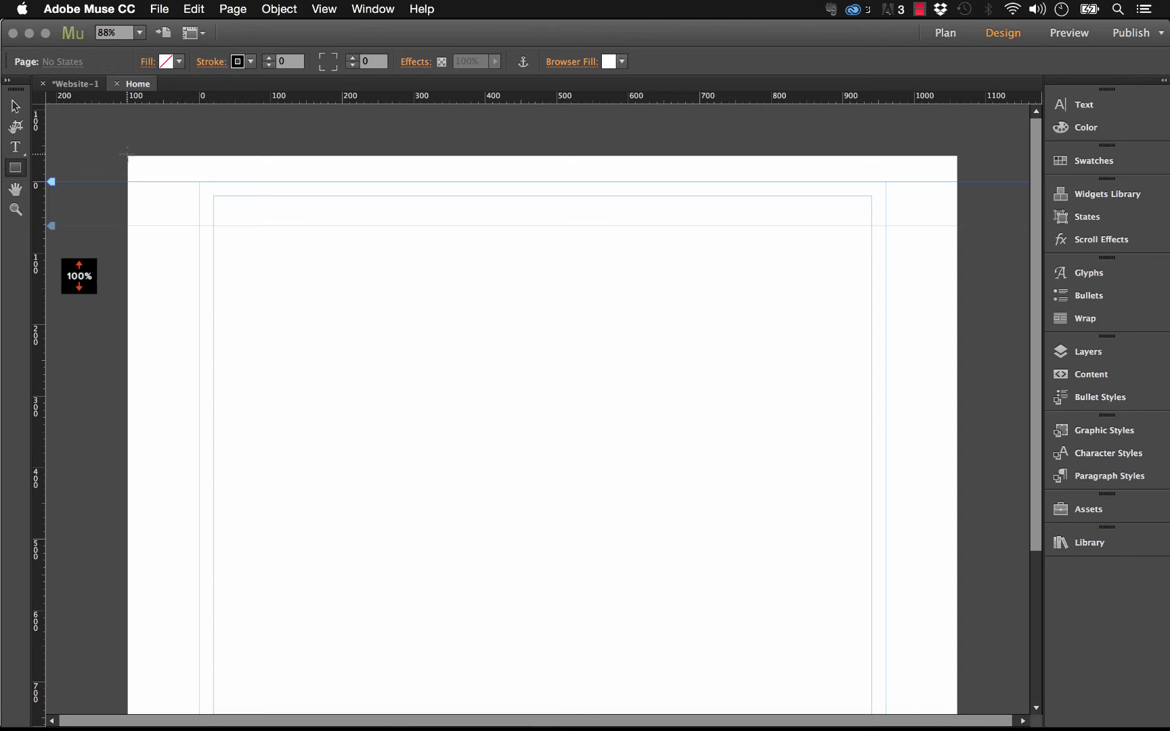
mouse_move(127, 155)
mouse_down()
mouse_move(269, 354)
mouse_move(321, 481)
mouse_up()
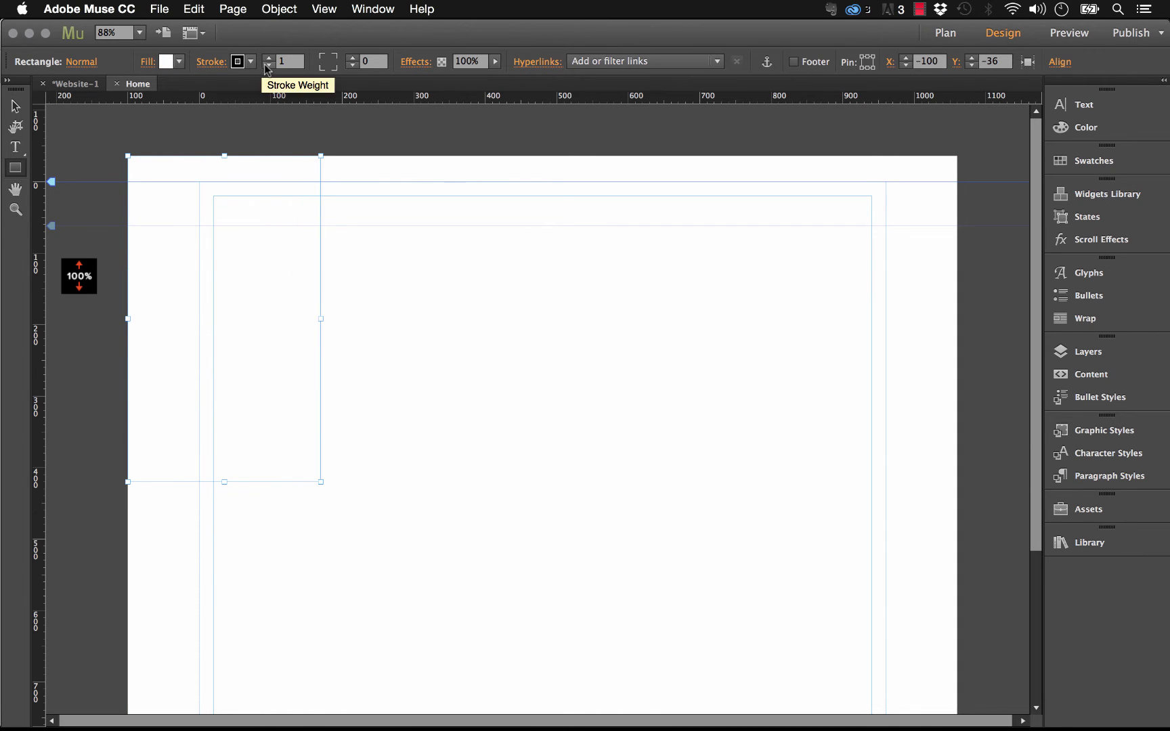
click(268, 66)
Fill the rectangle with a new dark grey swatch, 303030
click(178, 62)
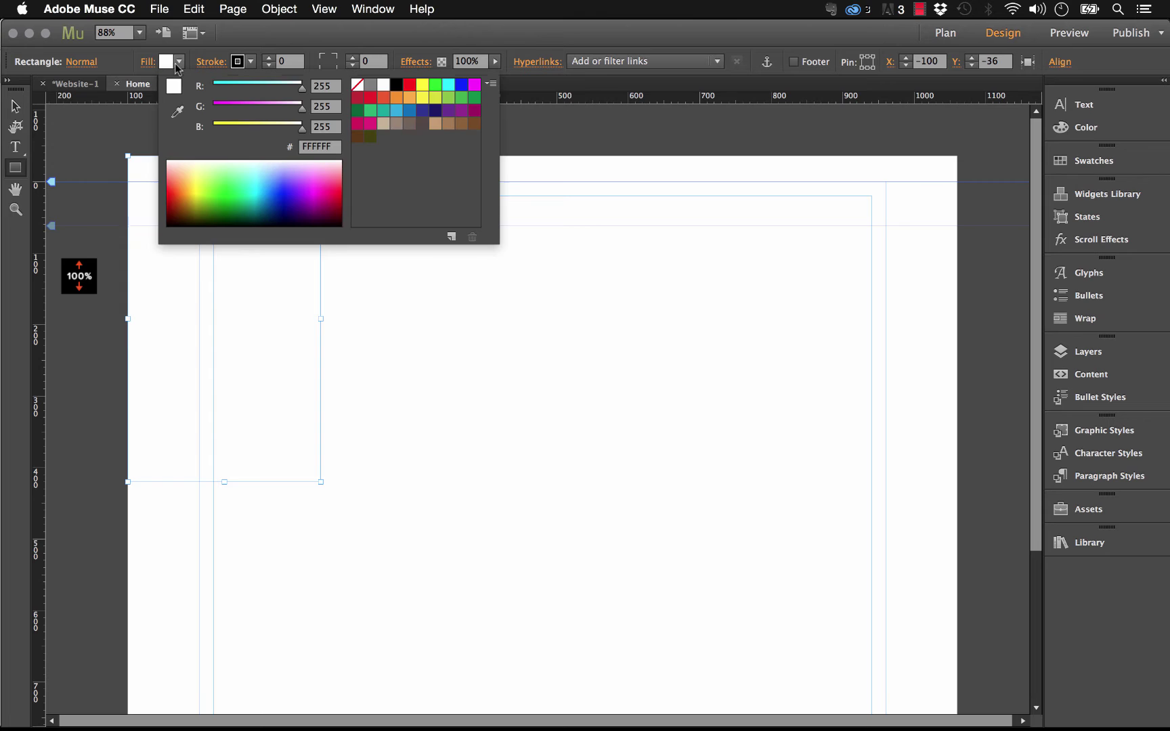
click(396, 85)
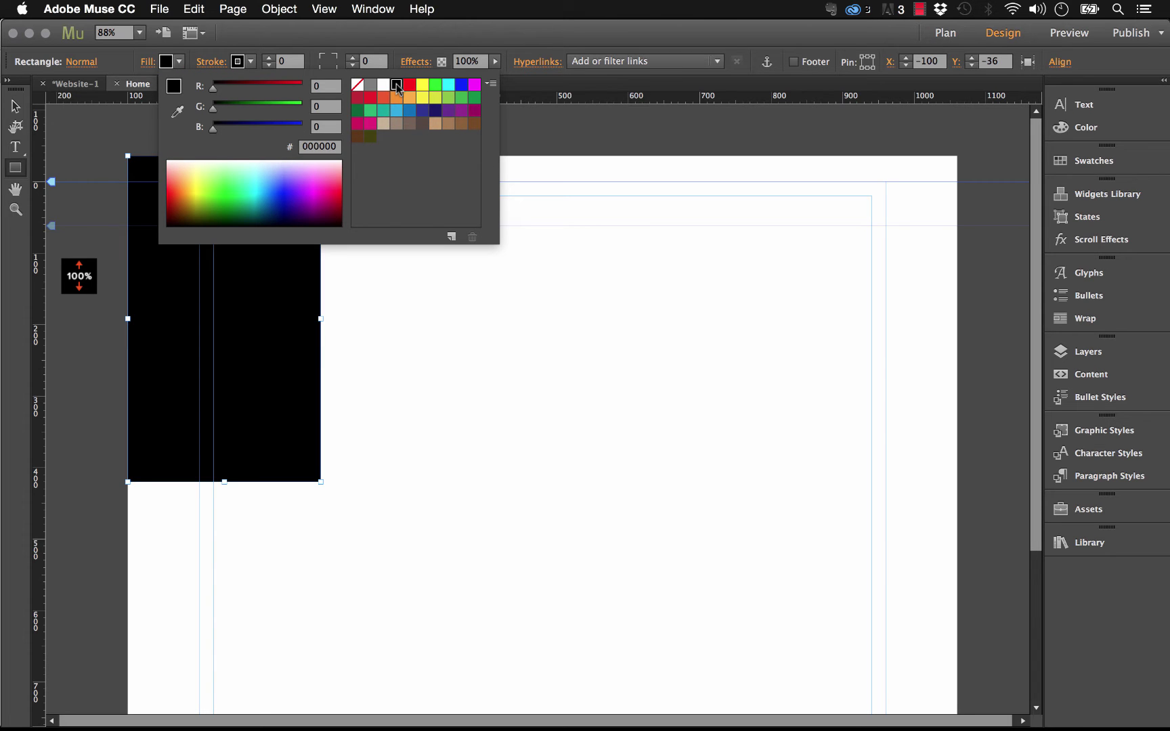
click(450, 236)
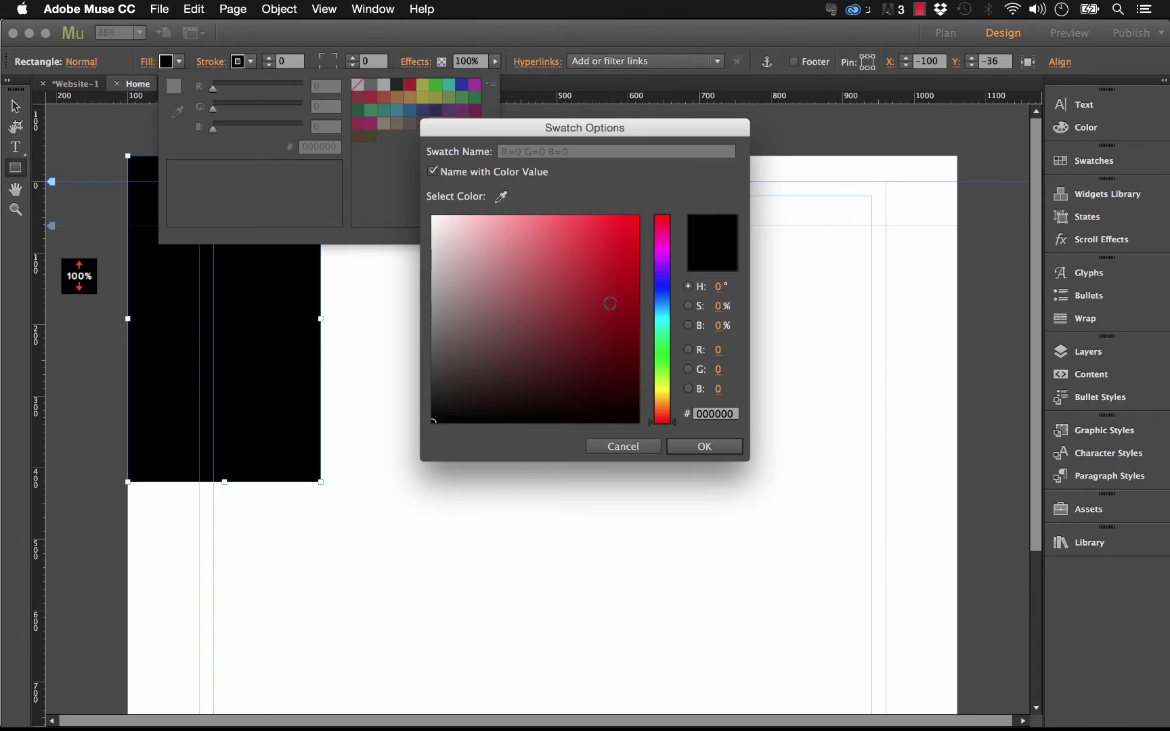
drag(609, 303, 376, 384)
click(697, 446)
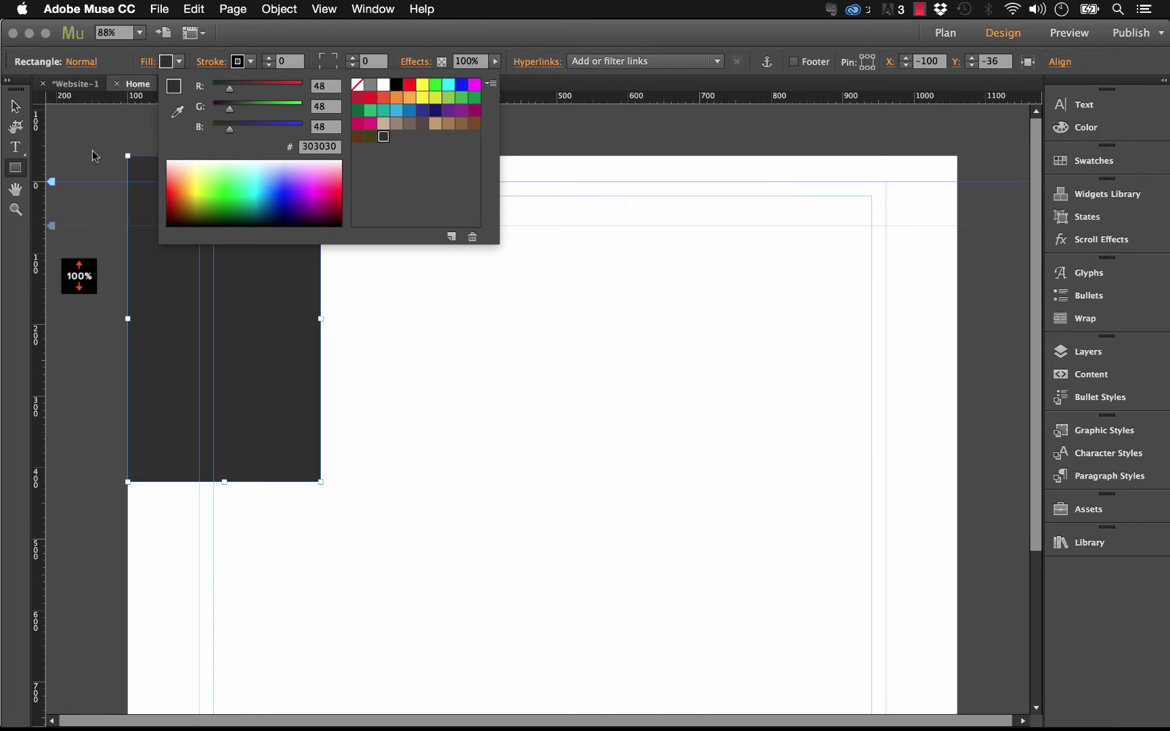
Create a graphic style named "box" from the dark grey rectangle's attributes
click(14, 102)
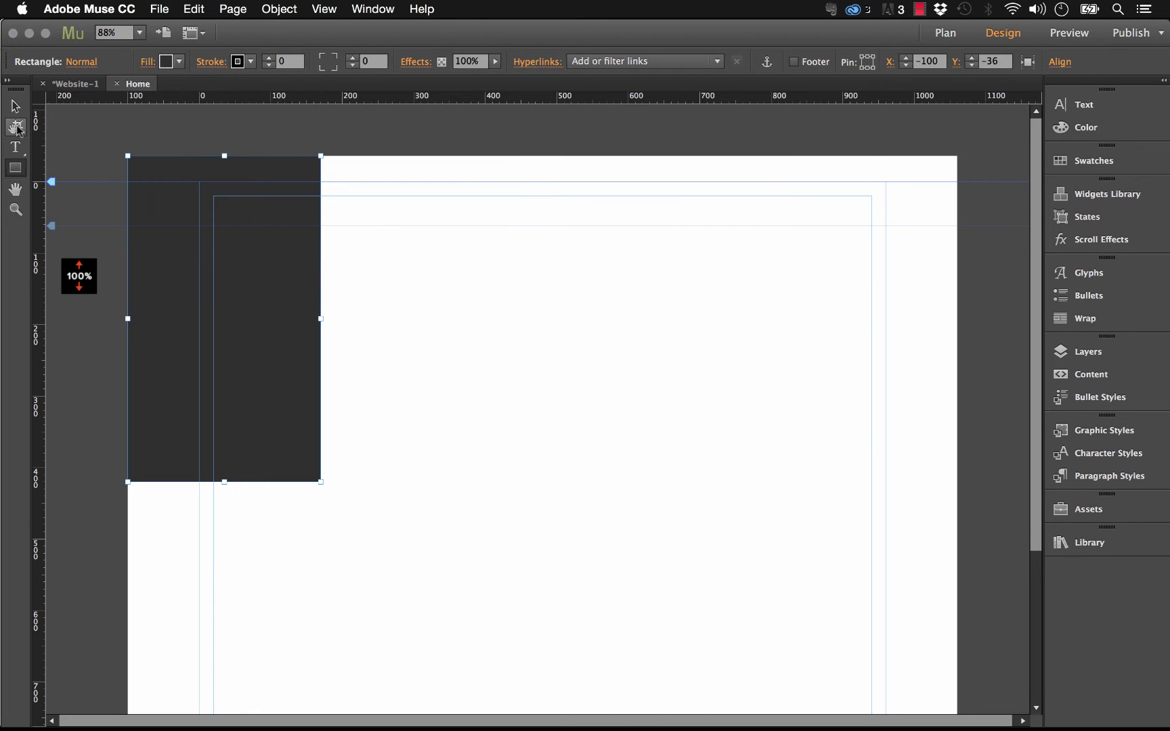
click(362, 313)
click(286, 288)
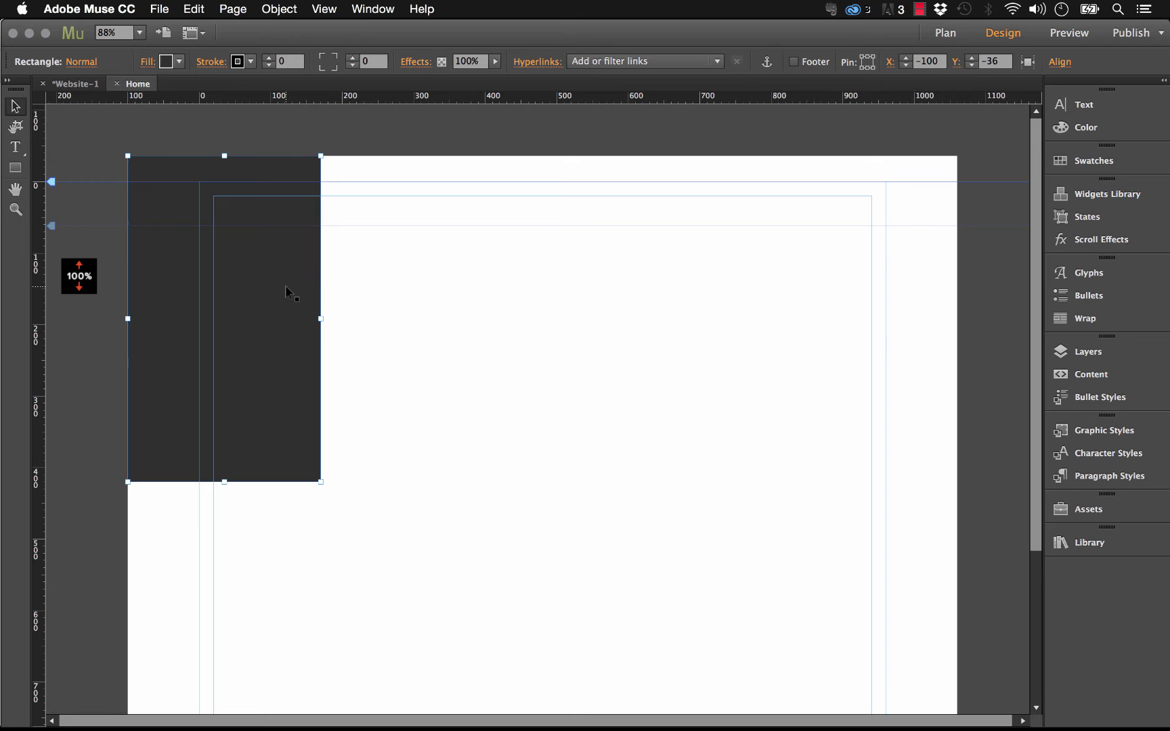
click(1103, 432)
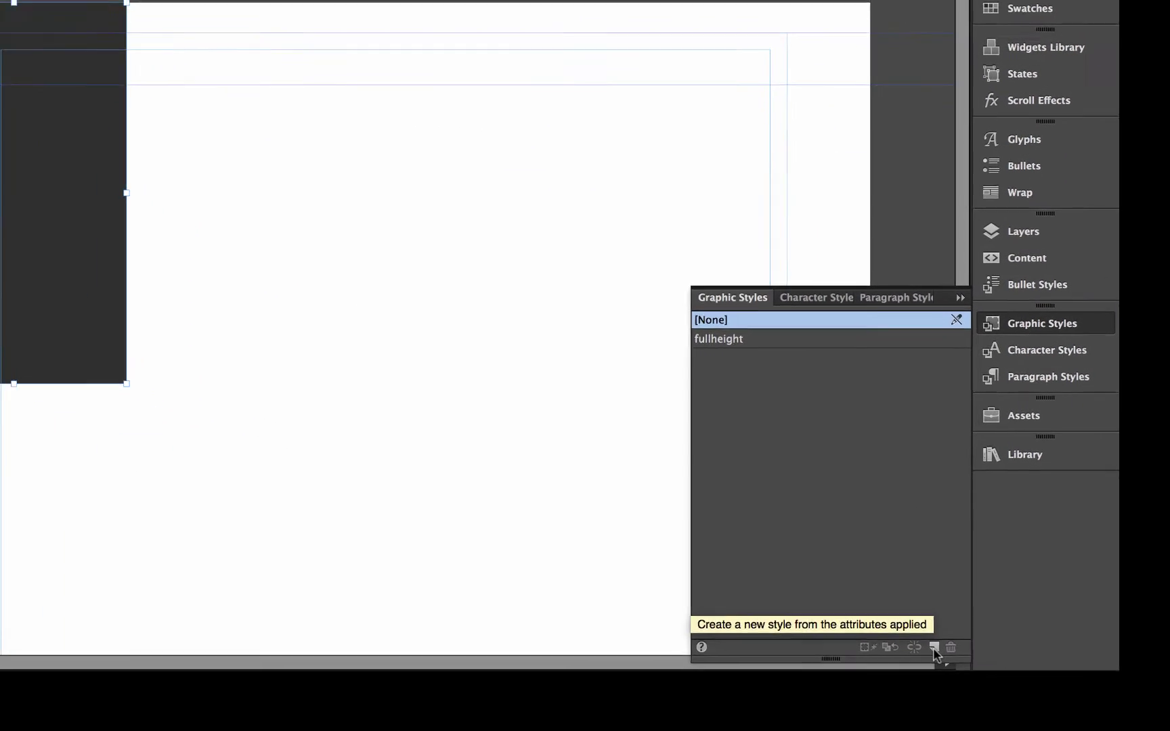
click(933, 647)
double_click(696, 352)
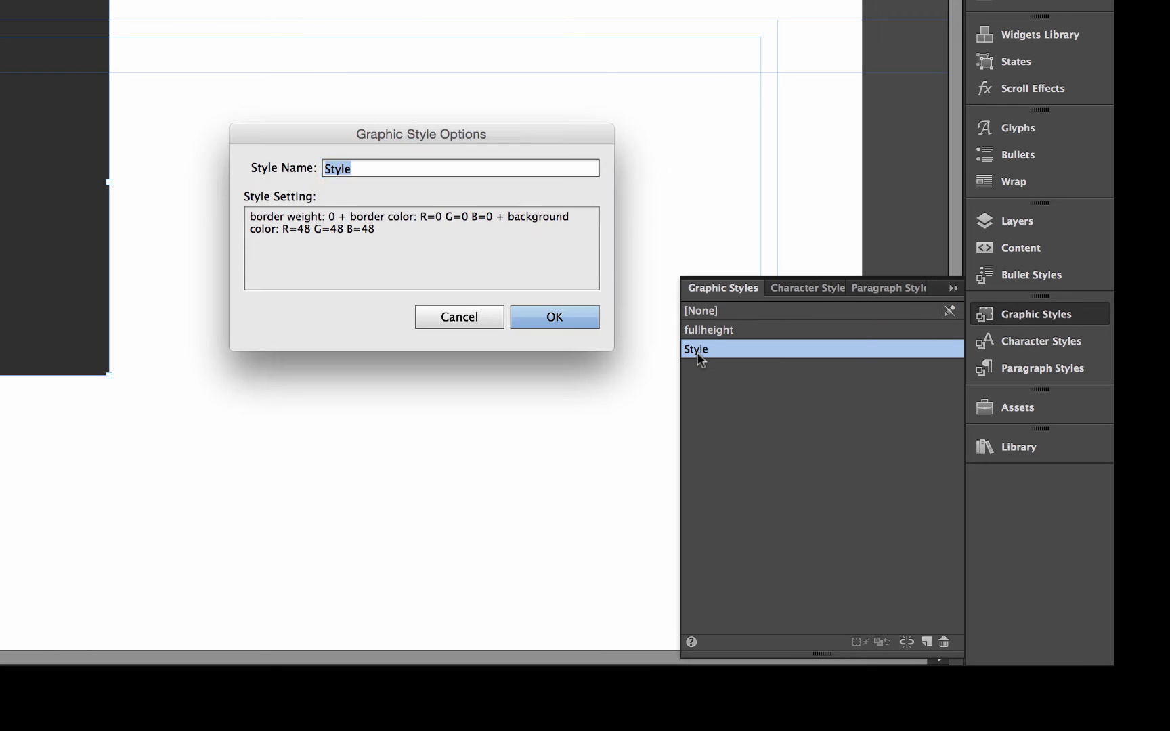
text(box)
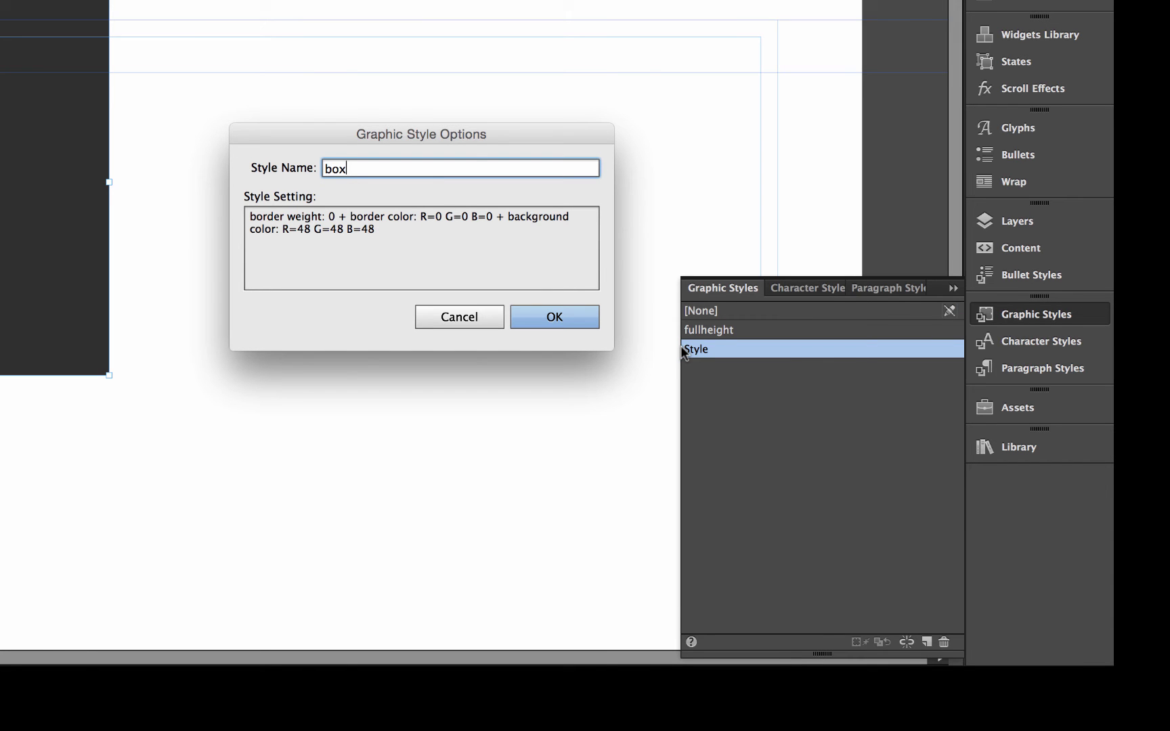
click(557, 320)
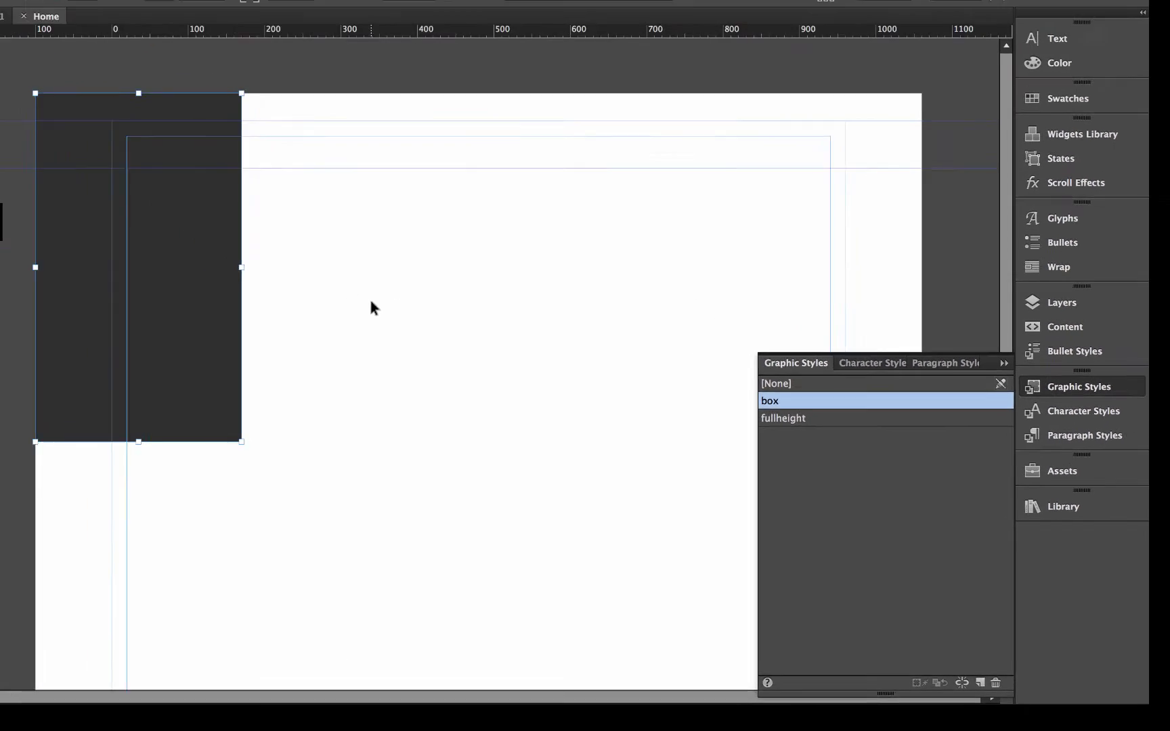
Set the 100% height widget's graphic style name to "box"
click(258, 224)
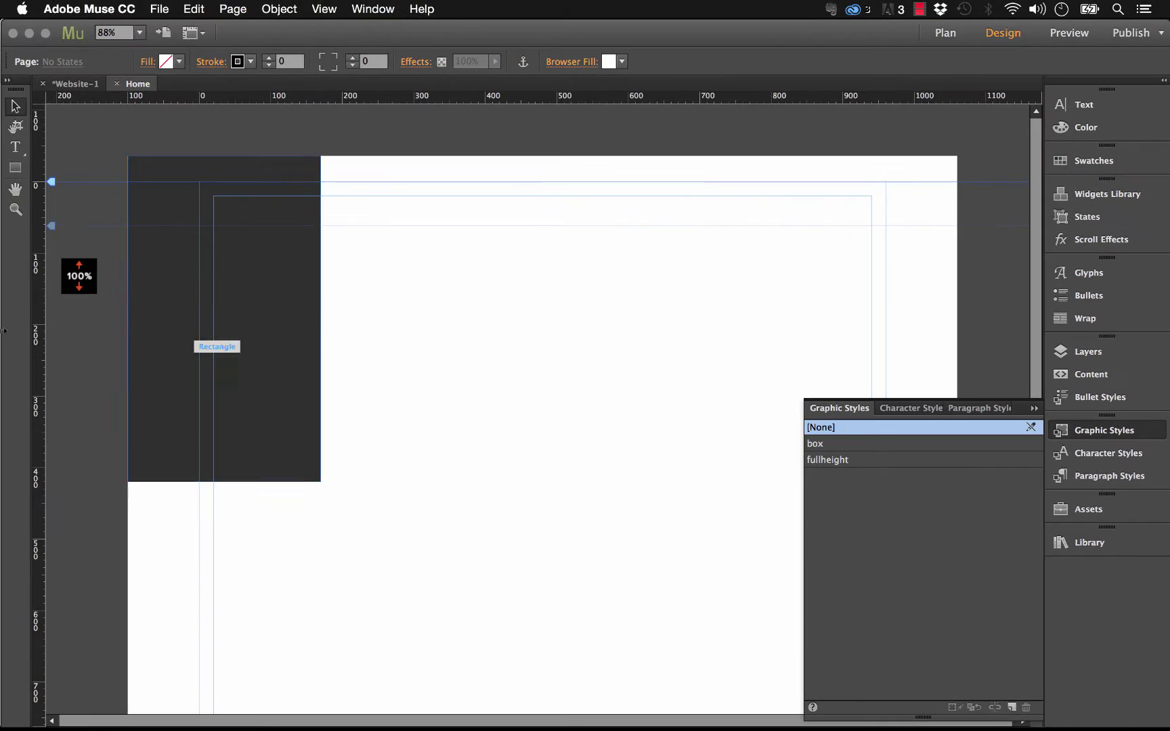
click(77, 282)
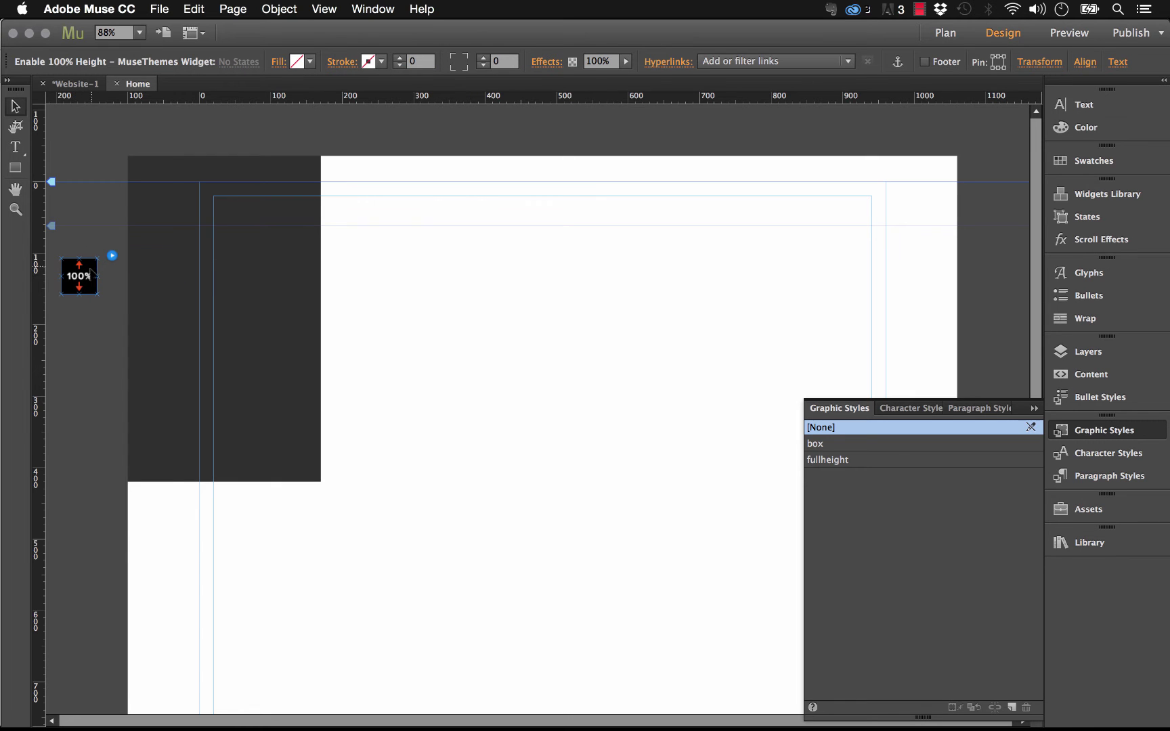
click(112, 256)
click(294, 345)
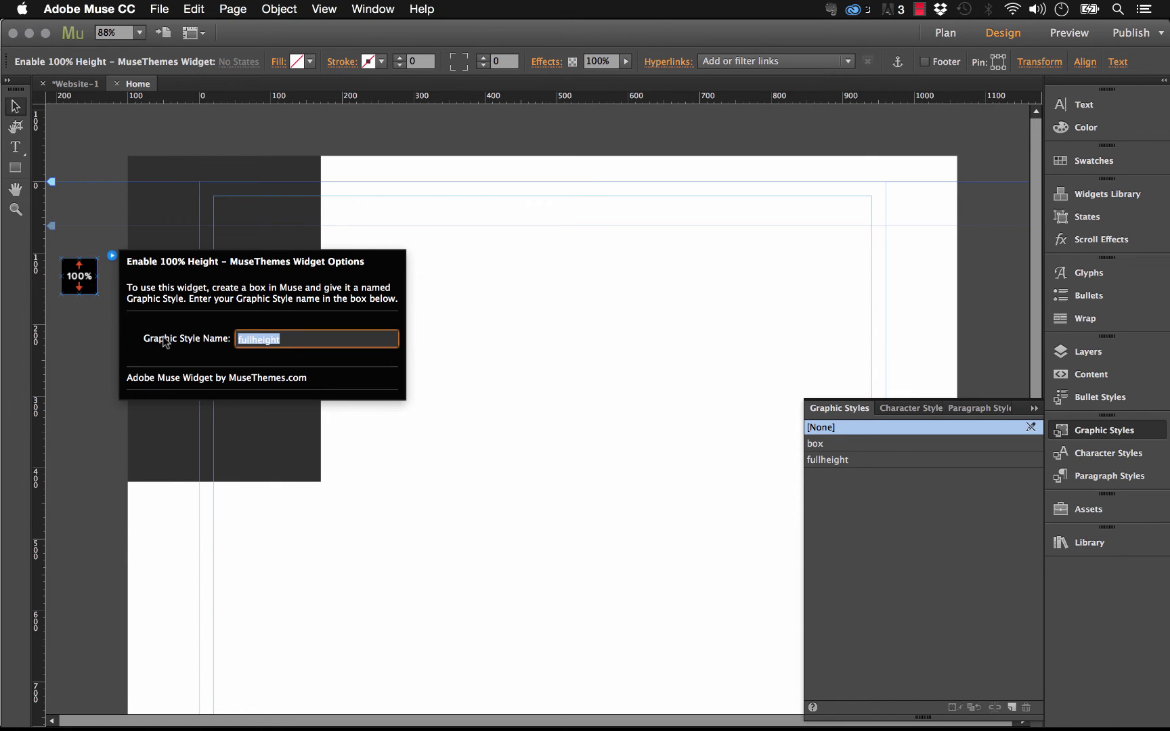
text(box)
key(Return)
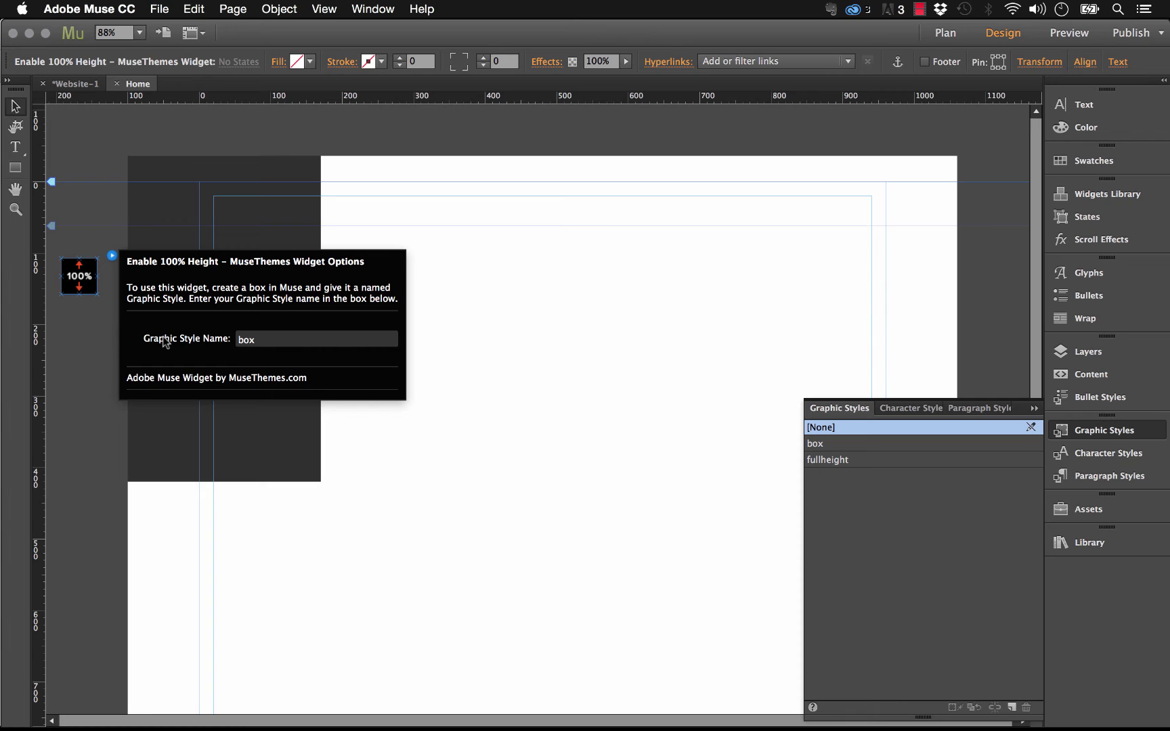
click(498, 226)
Enlarge the dark grey rectangle to about 290 px wide and 720 px tall
scroll(470, 183, down, 6)
click(298, 260)
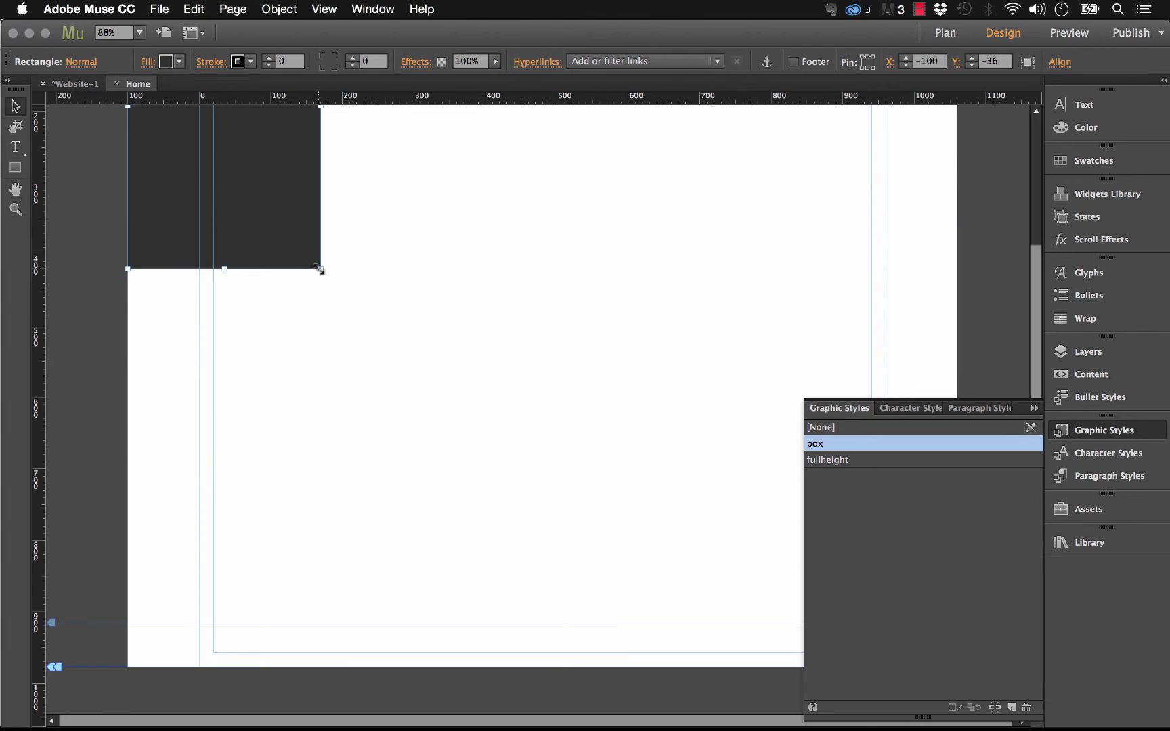
drag(319, 269, 337, 457)
scroll(482, 395, up, 1)
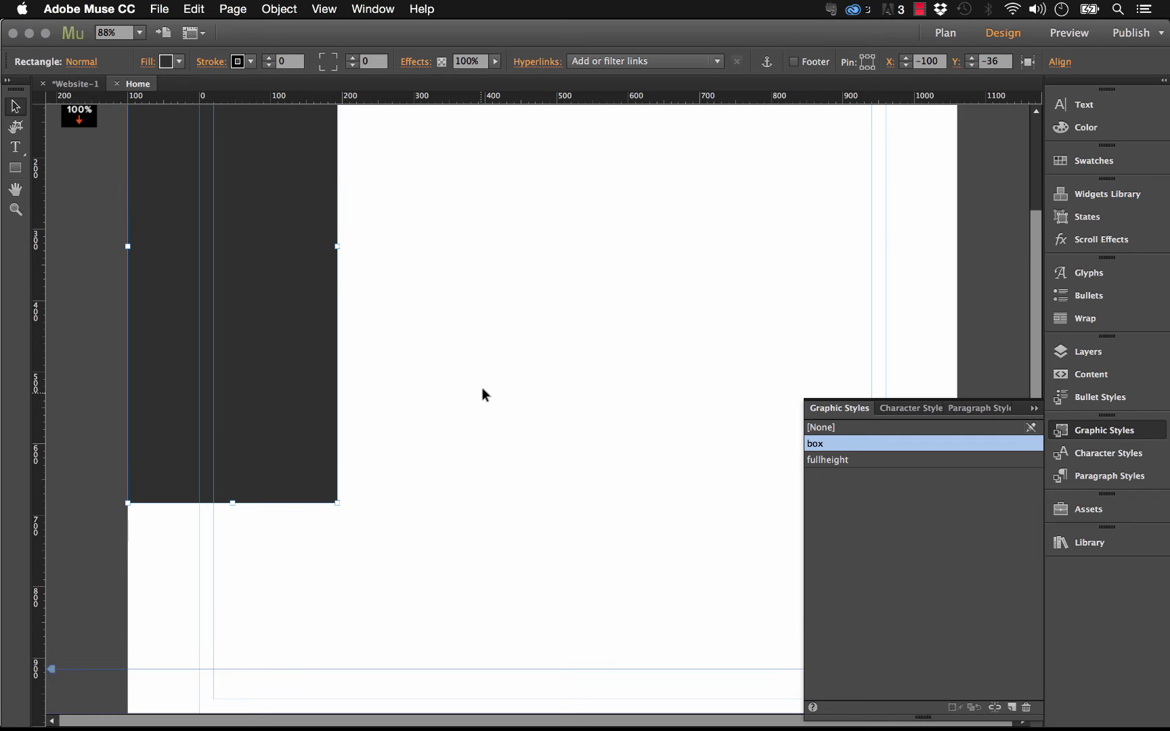
scroll(482, 394, up, 3)
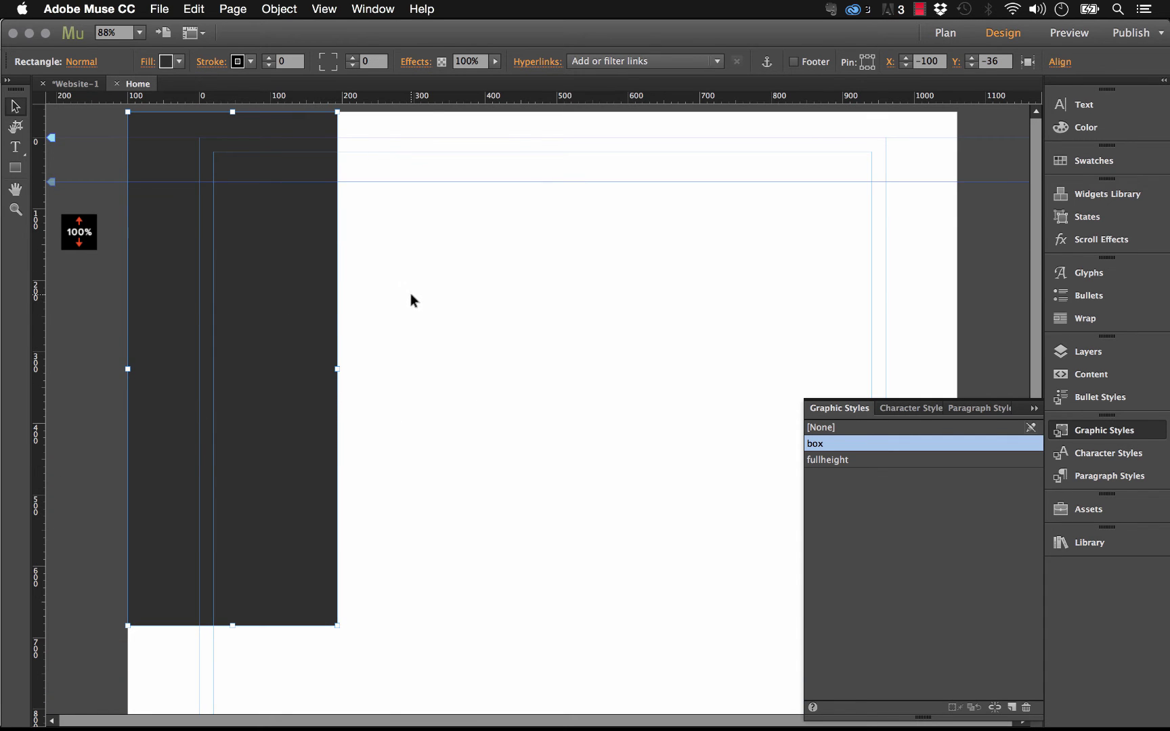
Preview the page in Firefox to check the dark grey sidebar's height, and return to Adobe Muse
click(598, 277)
drag(104, 266, 421, 202)
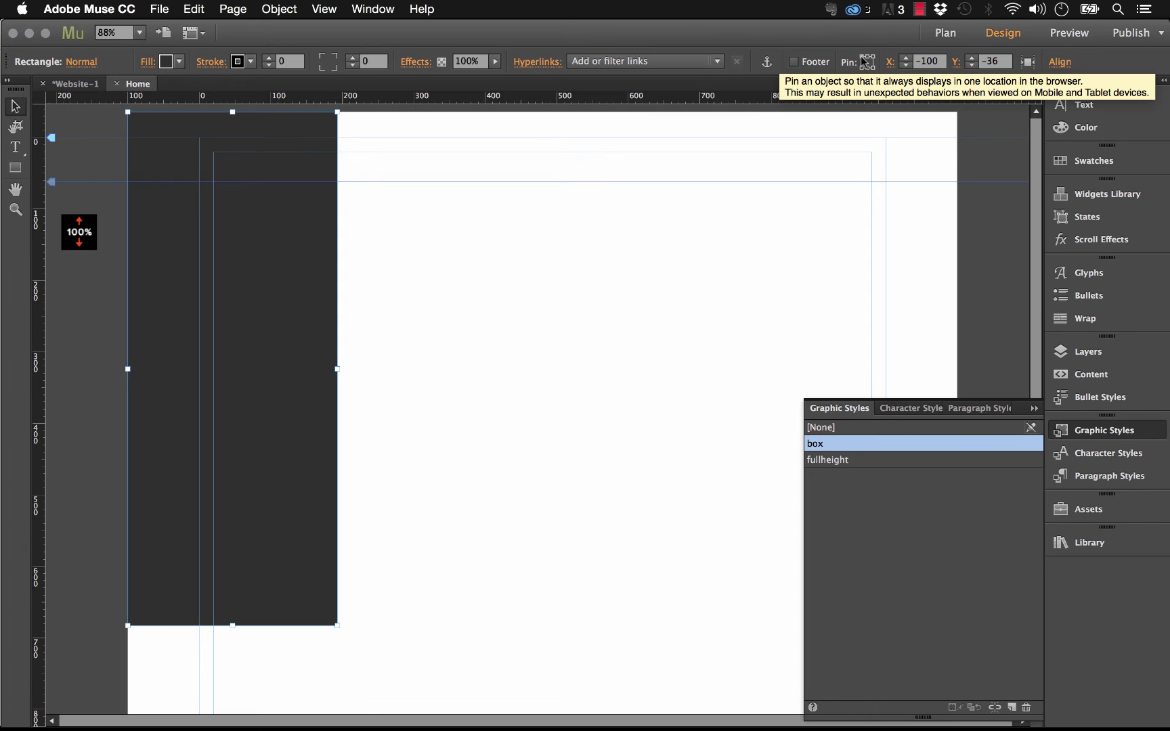
click(567, 261)
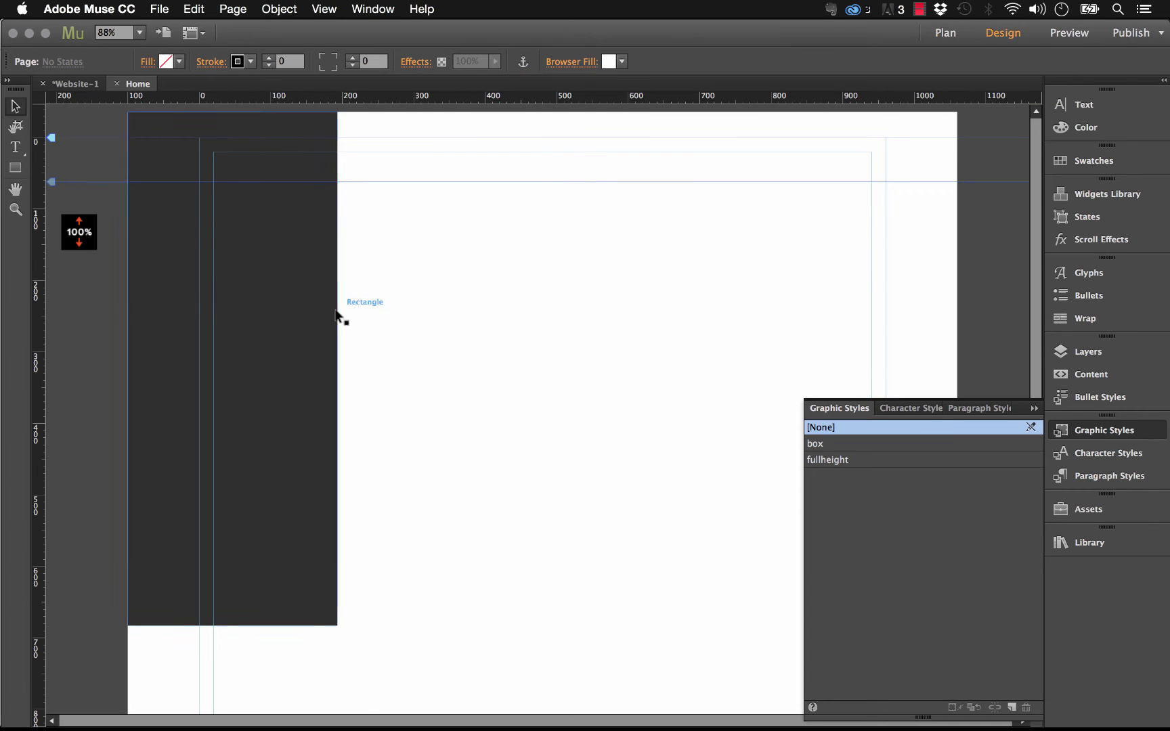
scroll(488, 345, down, 5)
click(159, 8)
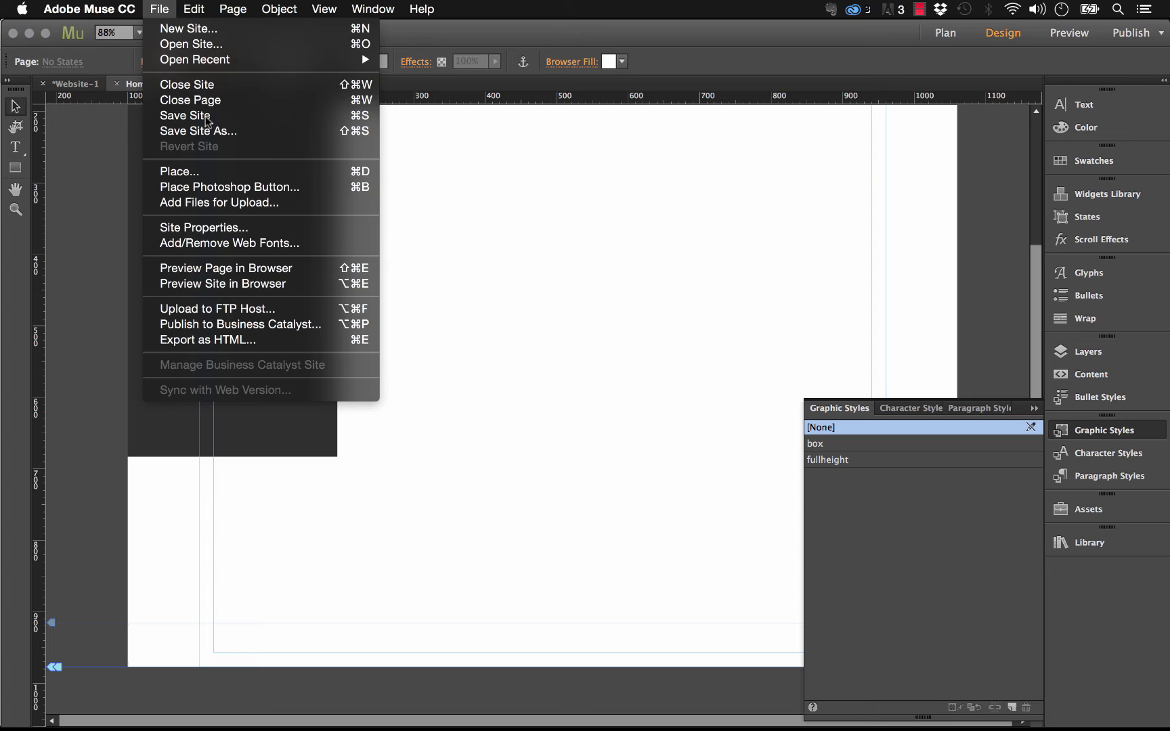
click(227, 265)
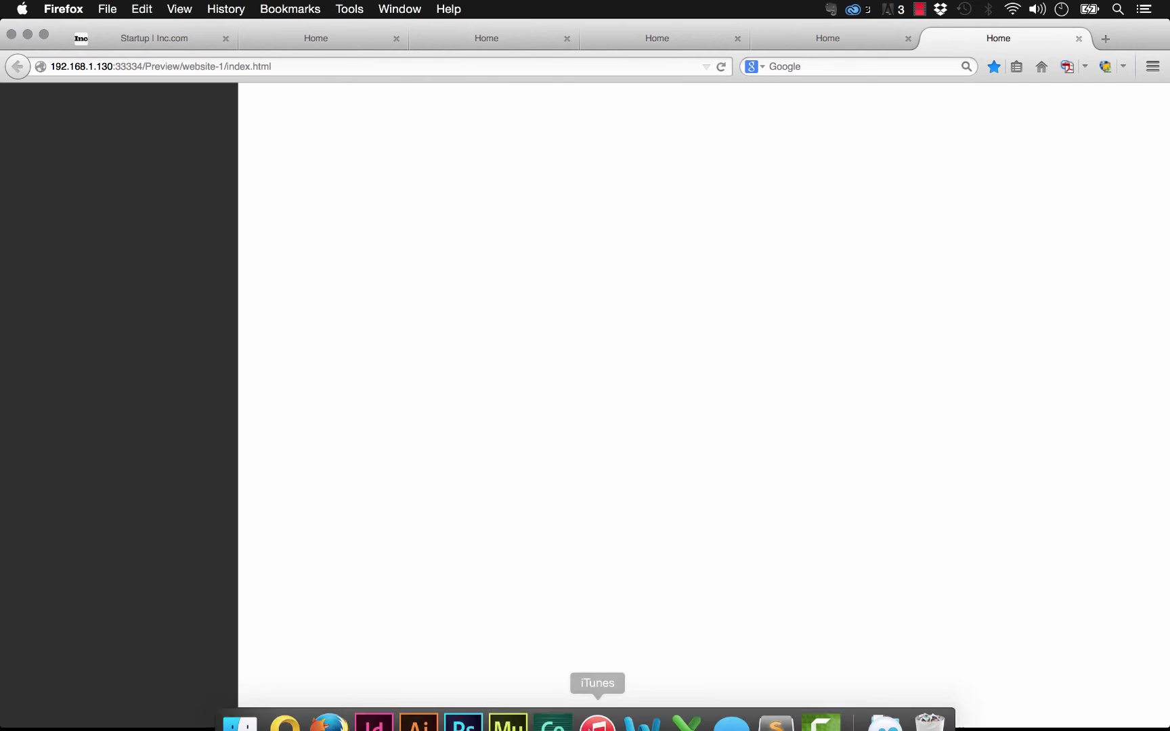
click(506, 700)
Add a text frame about 175 px wide reading MENU in the upper part of the sidebar
scroll(475, 319, up, 5)
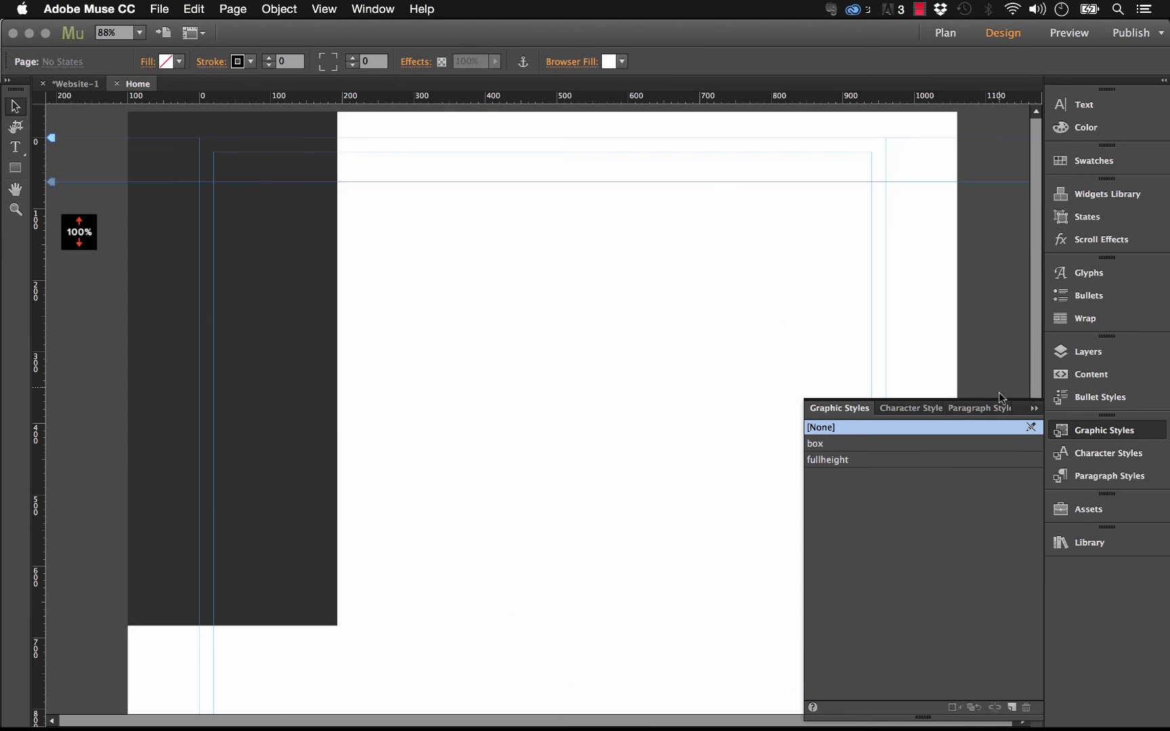
click(1033, 407)
click(15, 148)
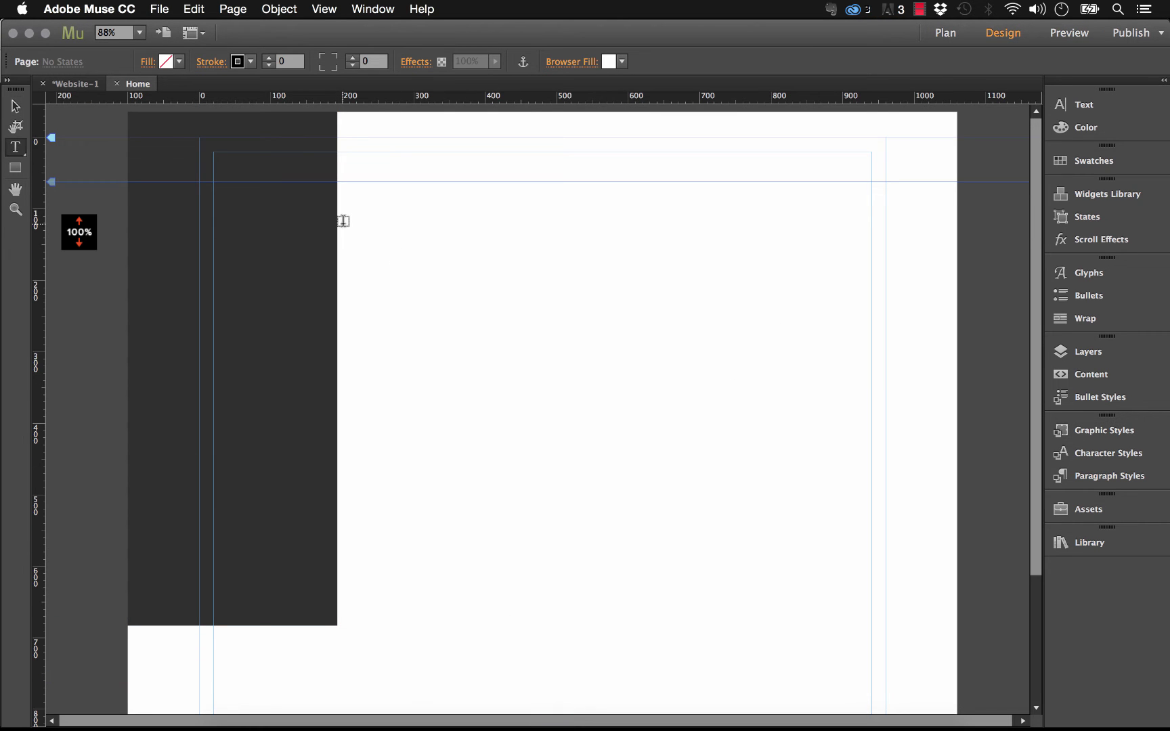
drag(166, 207, 291, 240)
key(super+a)
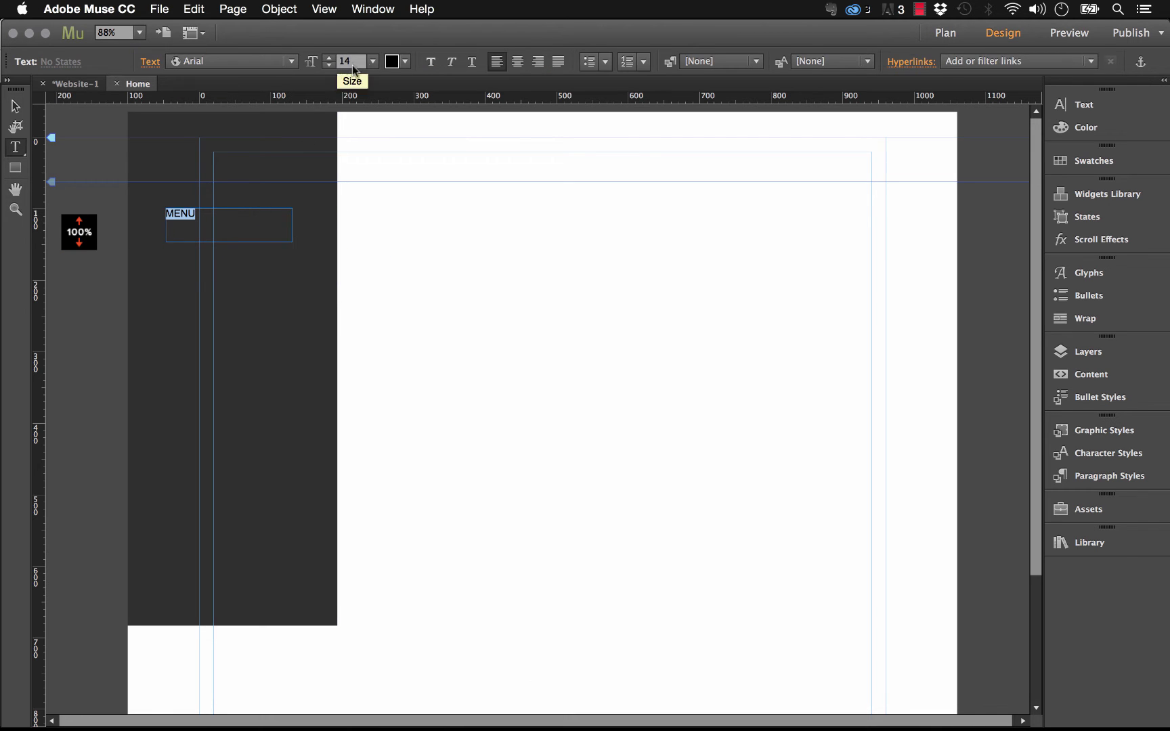
Format the MENU text in Proxima Nova, size 27, coloured white
click(291, 61)
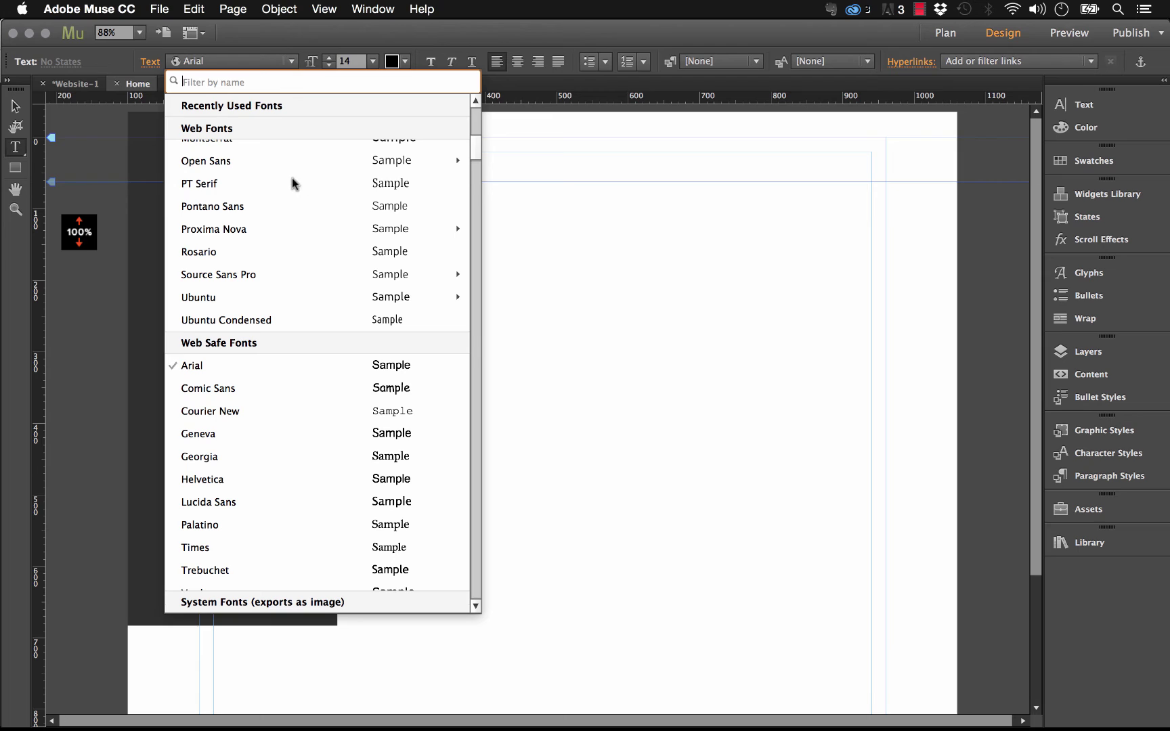
click(240, 230)
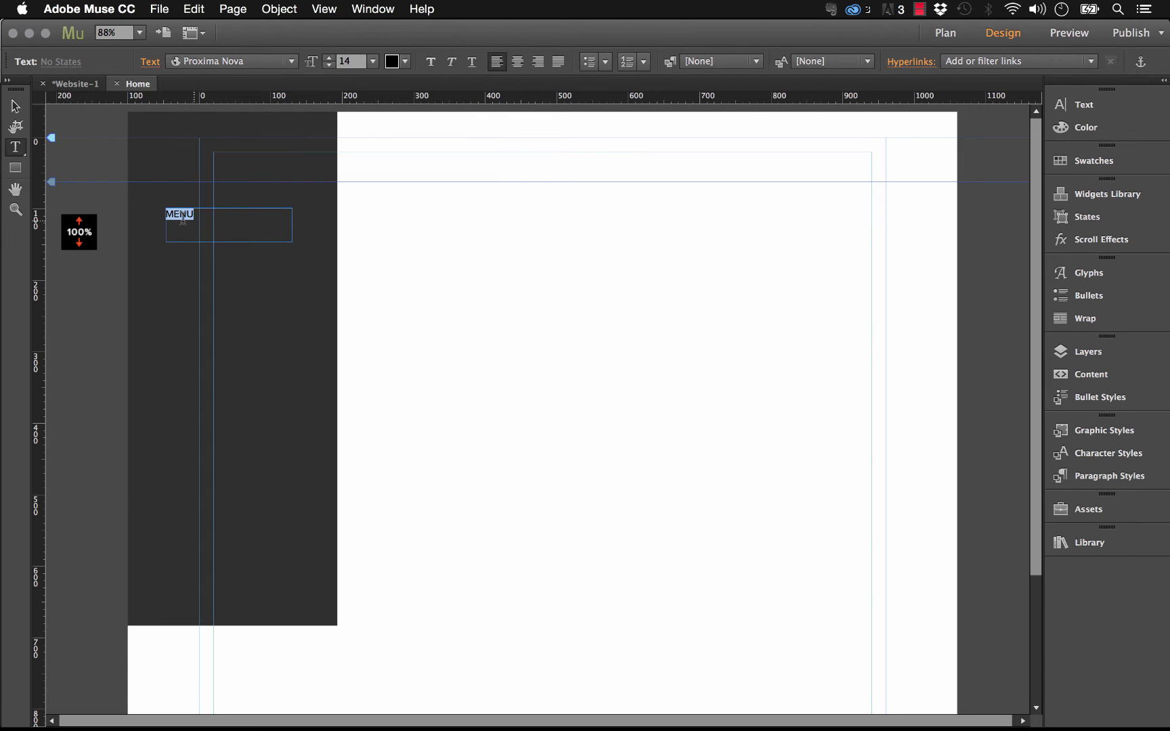
click(329, 58)
click(329, 58)
click(330, 58)
click(330, 58)
click(330, 59)
click(330, 58)
click(405, 61)
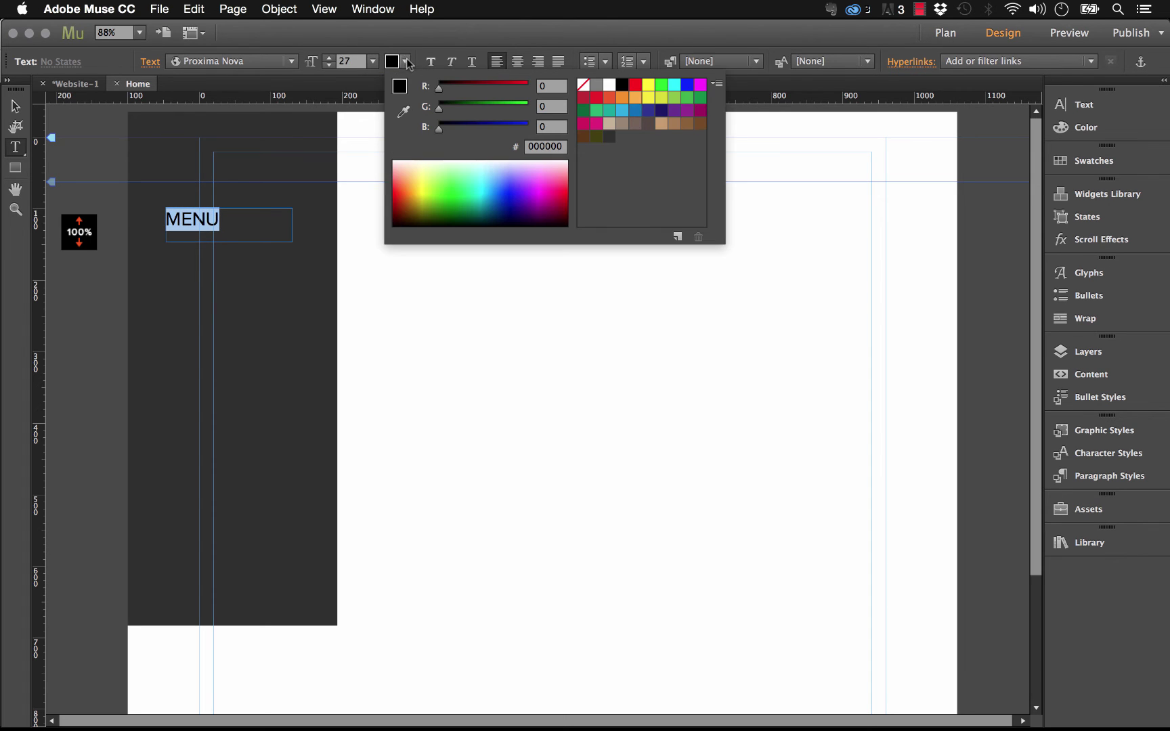
click(607, 84)
click(181, 224)
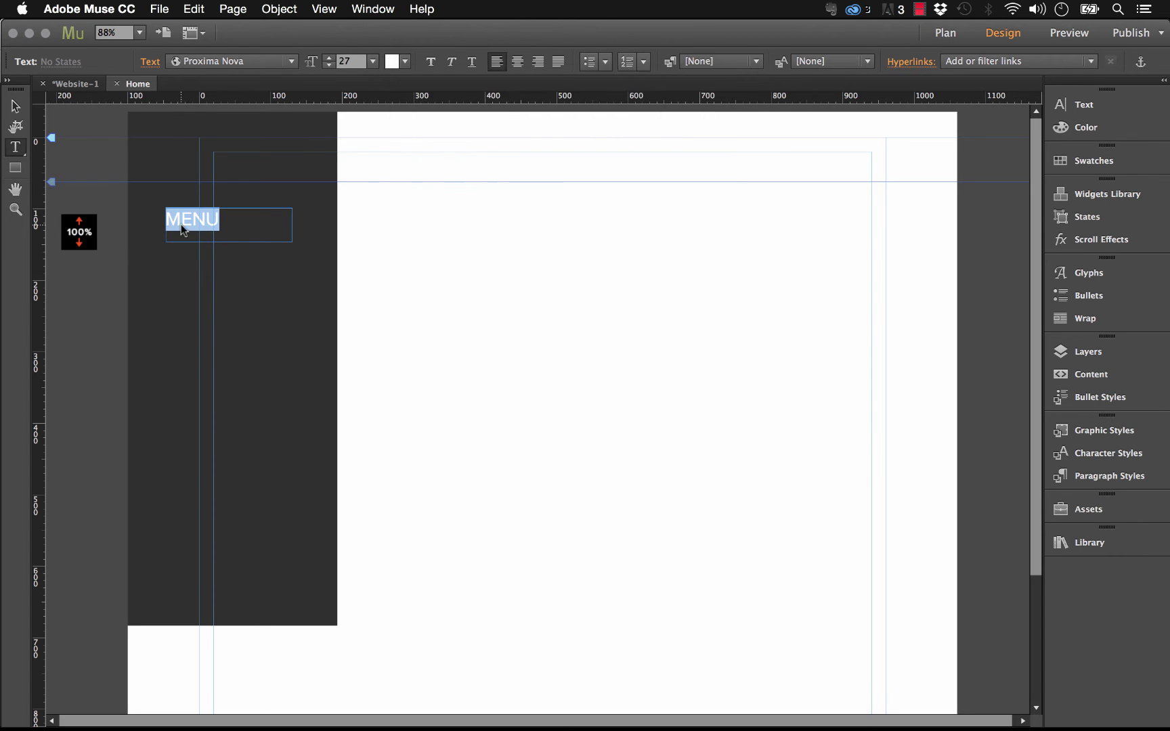
Move the MENU text frame up near the sidebar's upper end and centre its text
click(181, 224)
drag(248, 218, 215, 181)
click(14, 105)
double_click(215, 177)
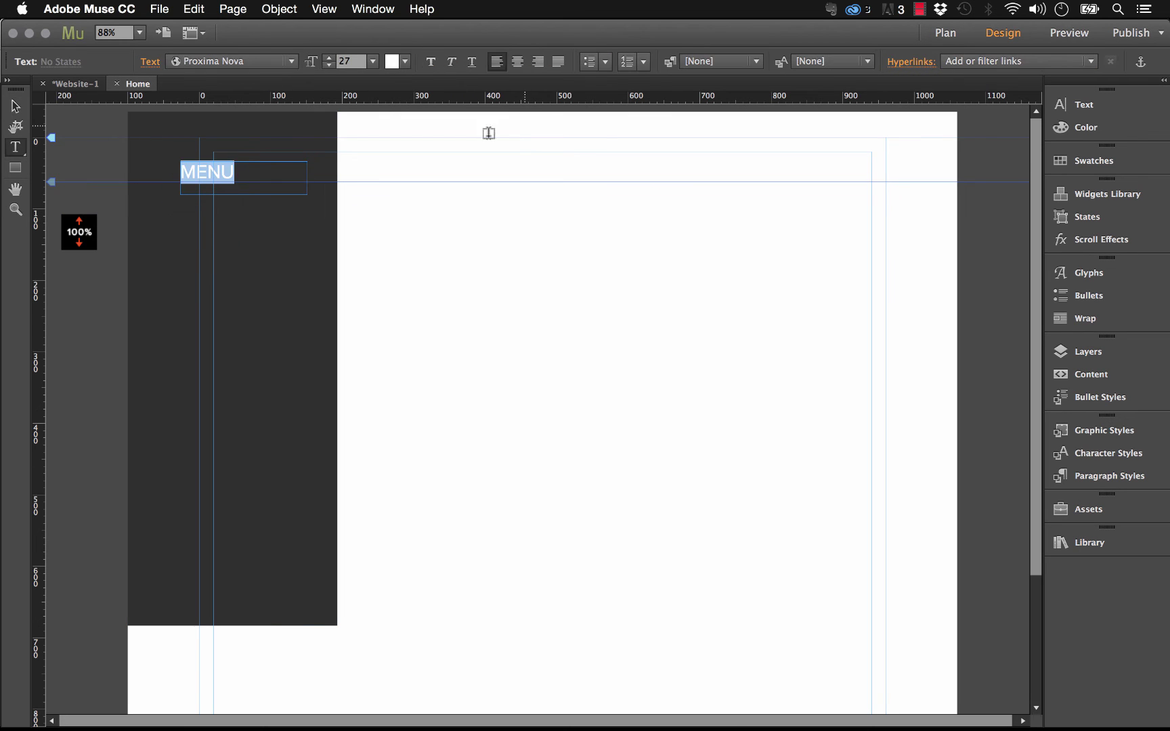
click(519, 67)
click(13, 105)
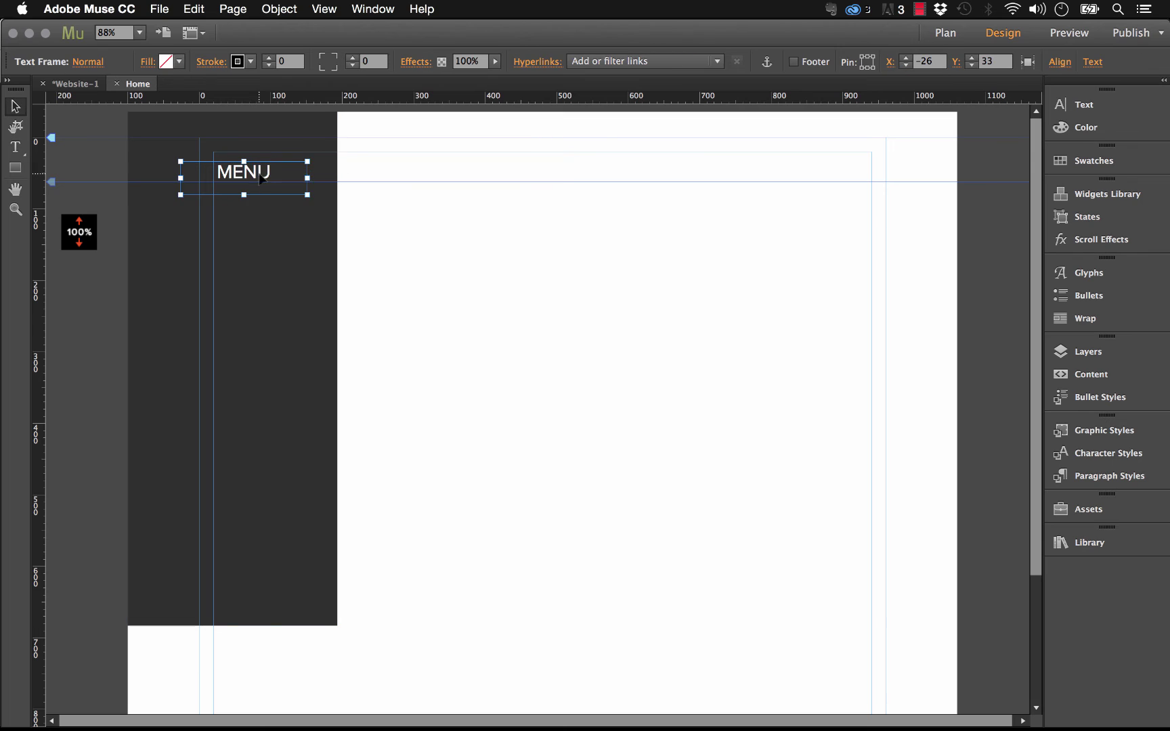
Make three copies of the MENU text frame stacked below it and reword them HOME, ABOUT and PORTFOLIO
drag(257, 183, 234, 387)
click(218, 262)
double_click(218, 263)
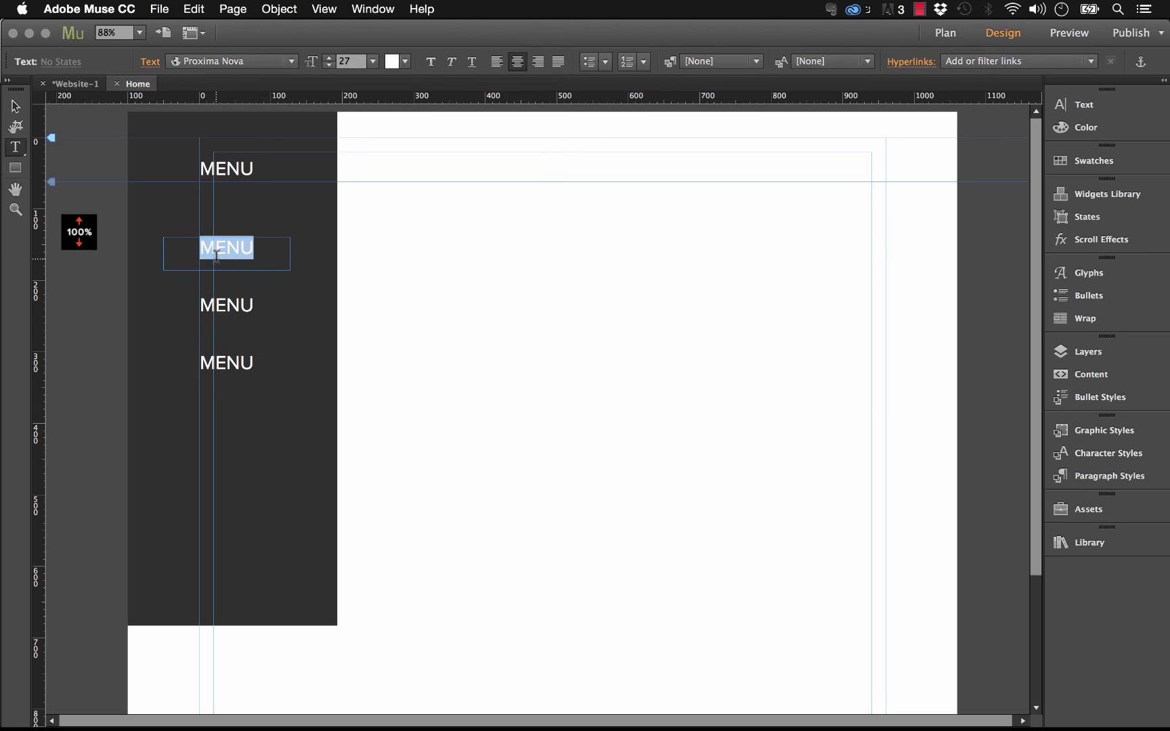
text(HOME)
double_click(230, 307)
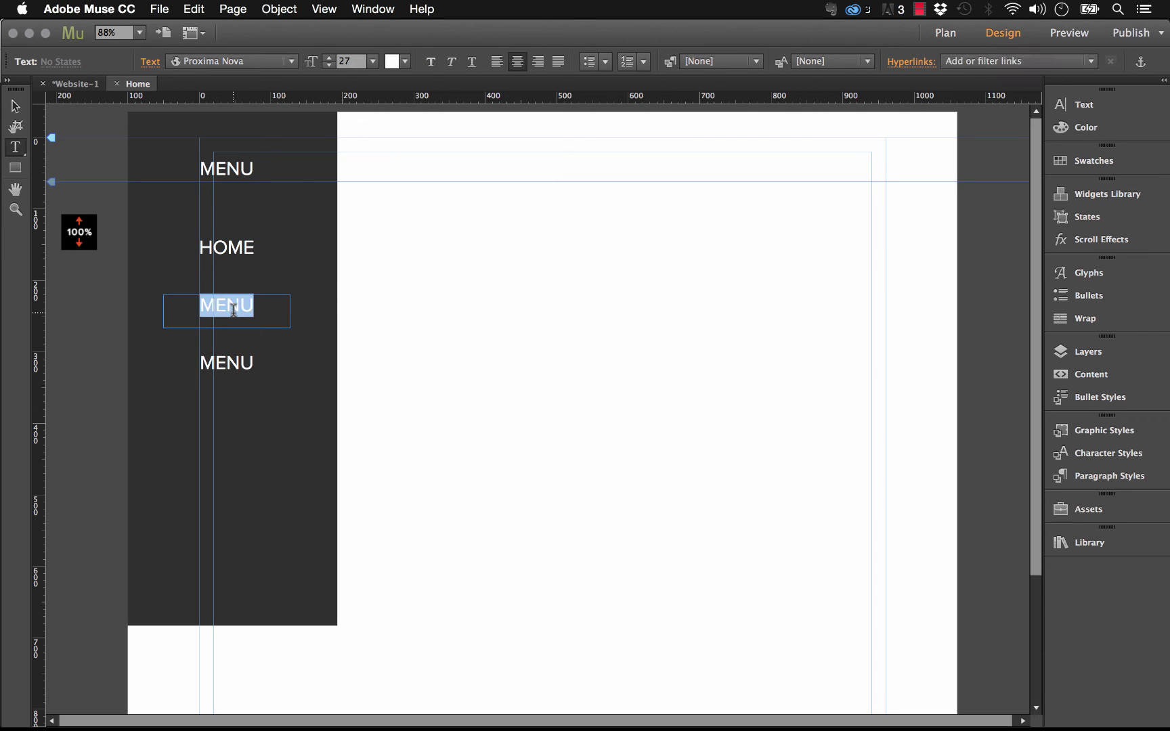
text(ABOUT)
double_click(253, 361)
text(P)
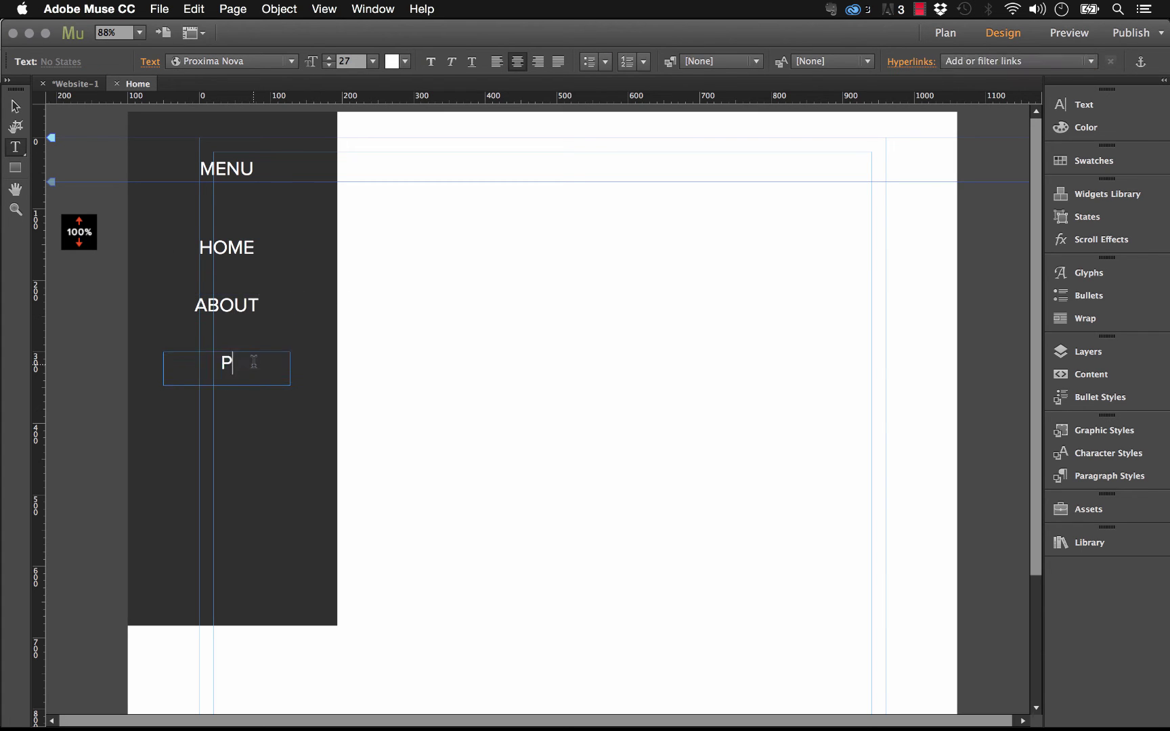
text(ORTFOLIO)
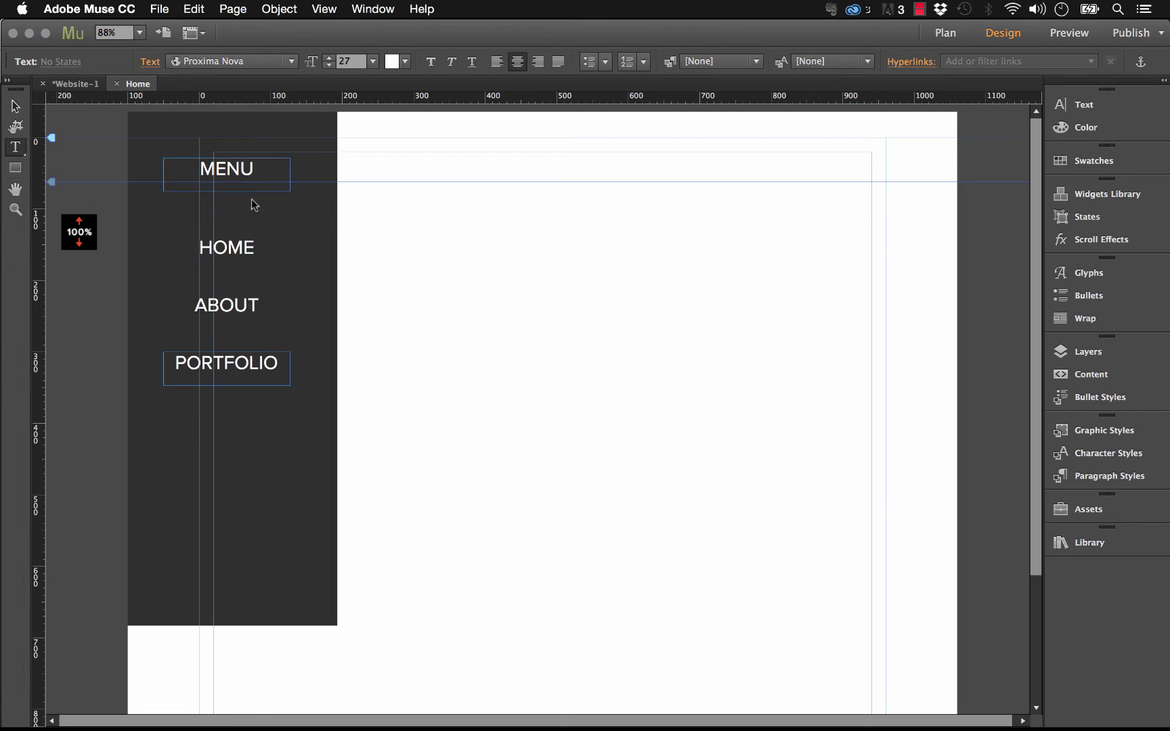
Set the HOME, ABOUT and PORTFOLIO text to size 20 in cyan, 00FFFF
key(Escape)
shift+click(238, 324)
shift+click(239, 264)
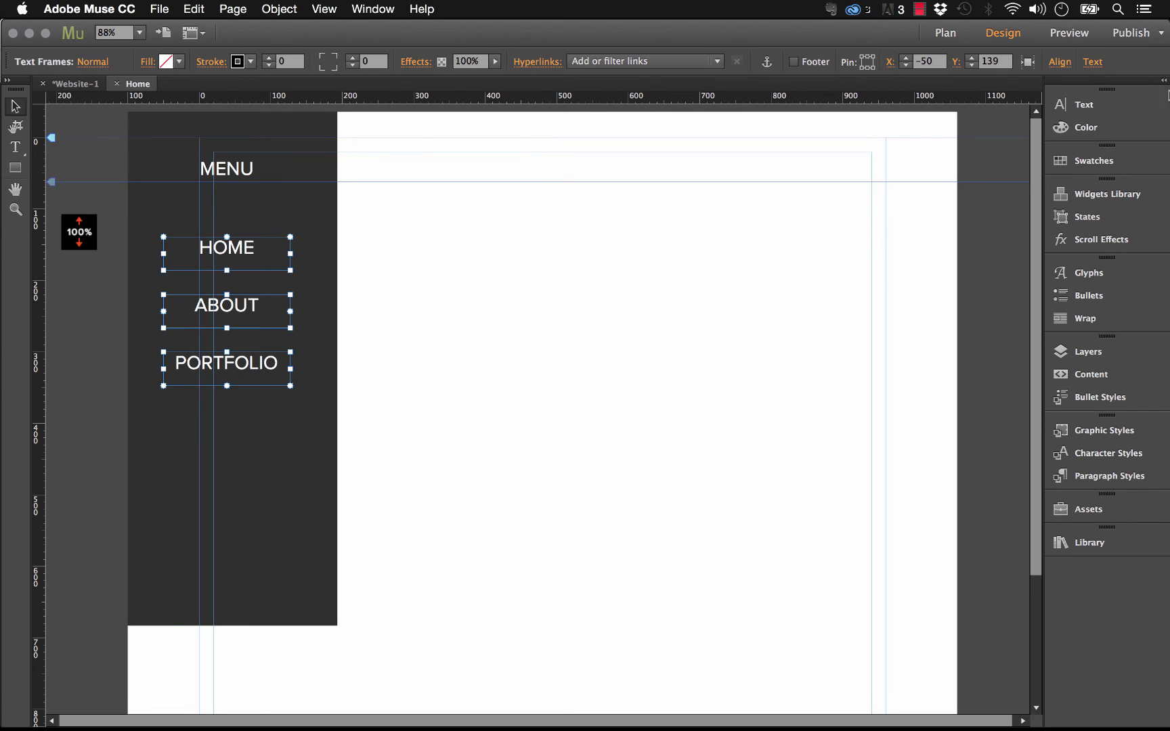
click(1083, 104)
click(919, 144)
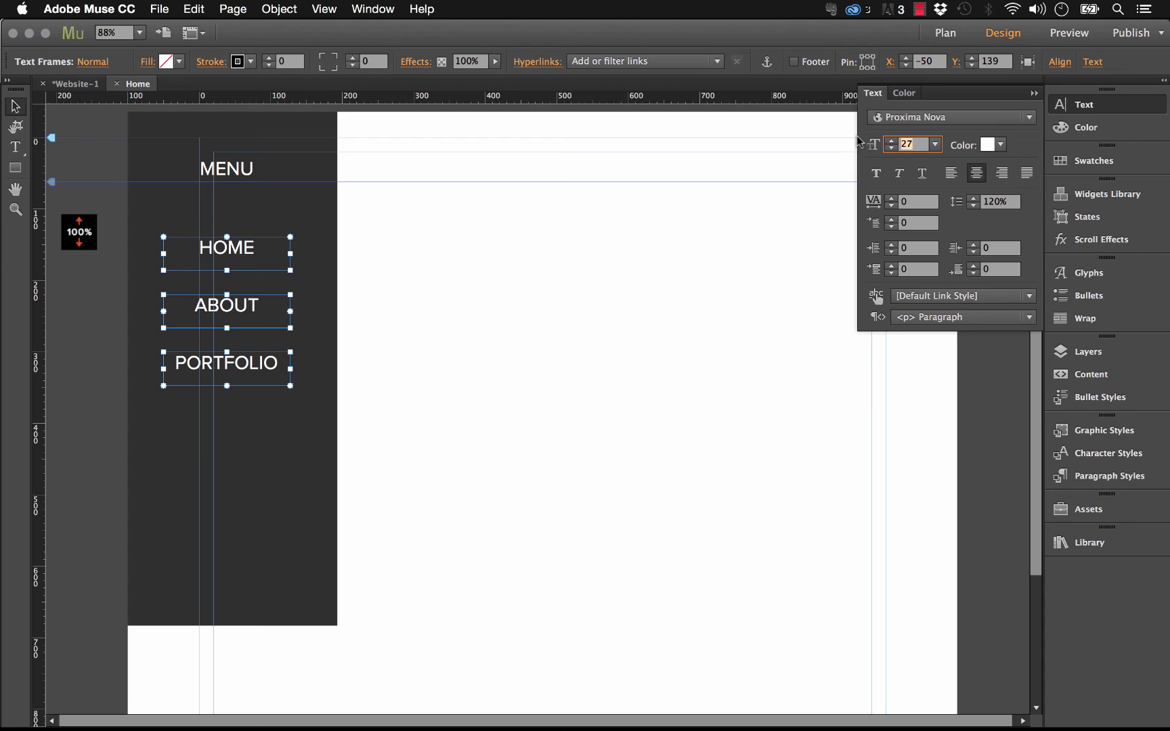
key(Return)
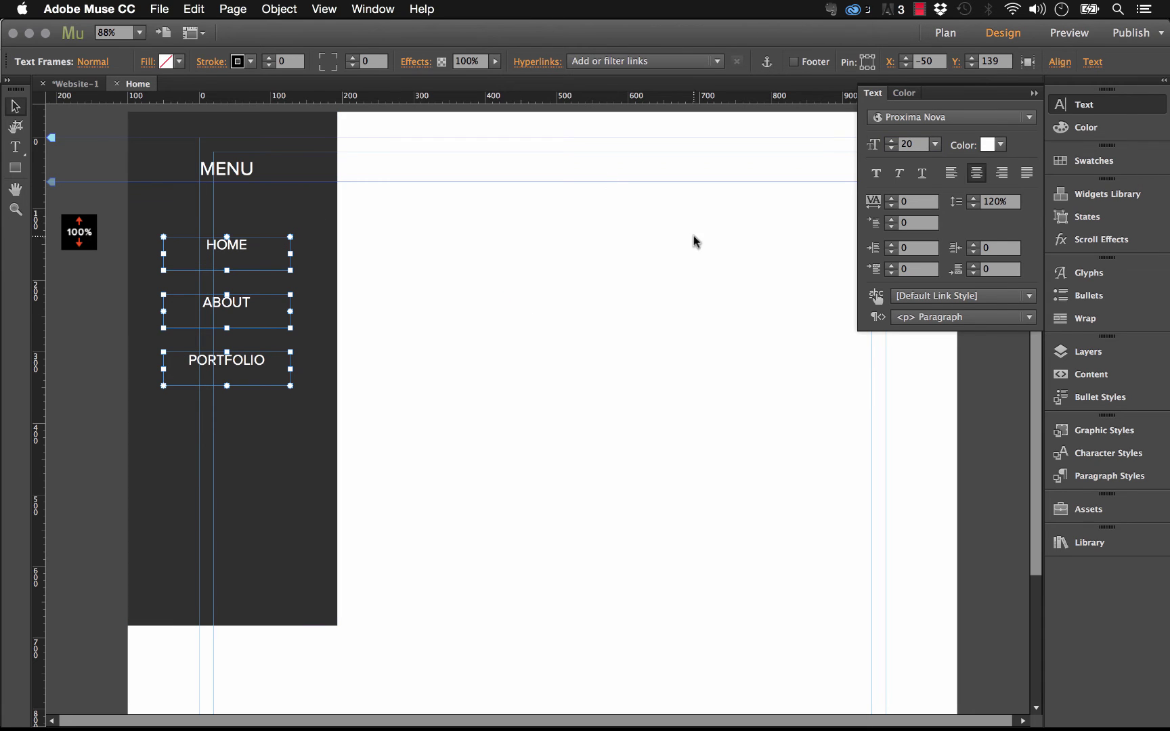
click(986, 148)
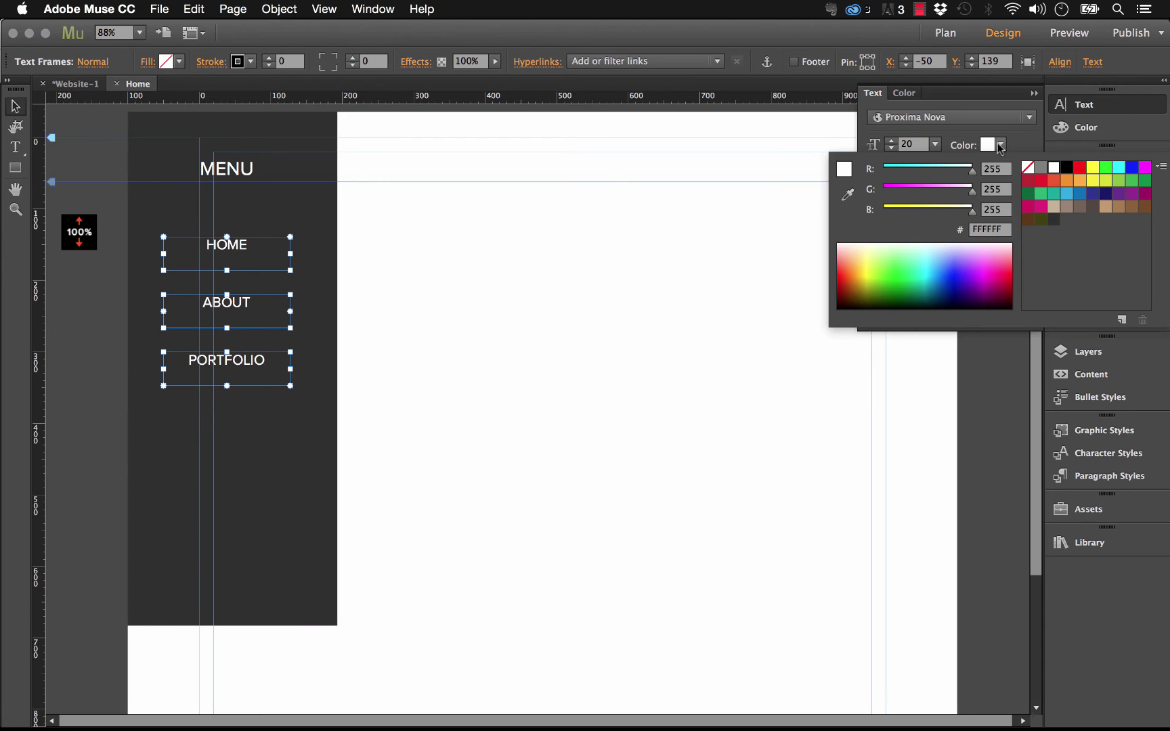
click(1119, 172)
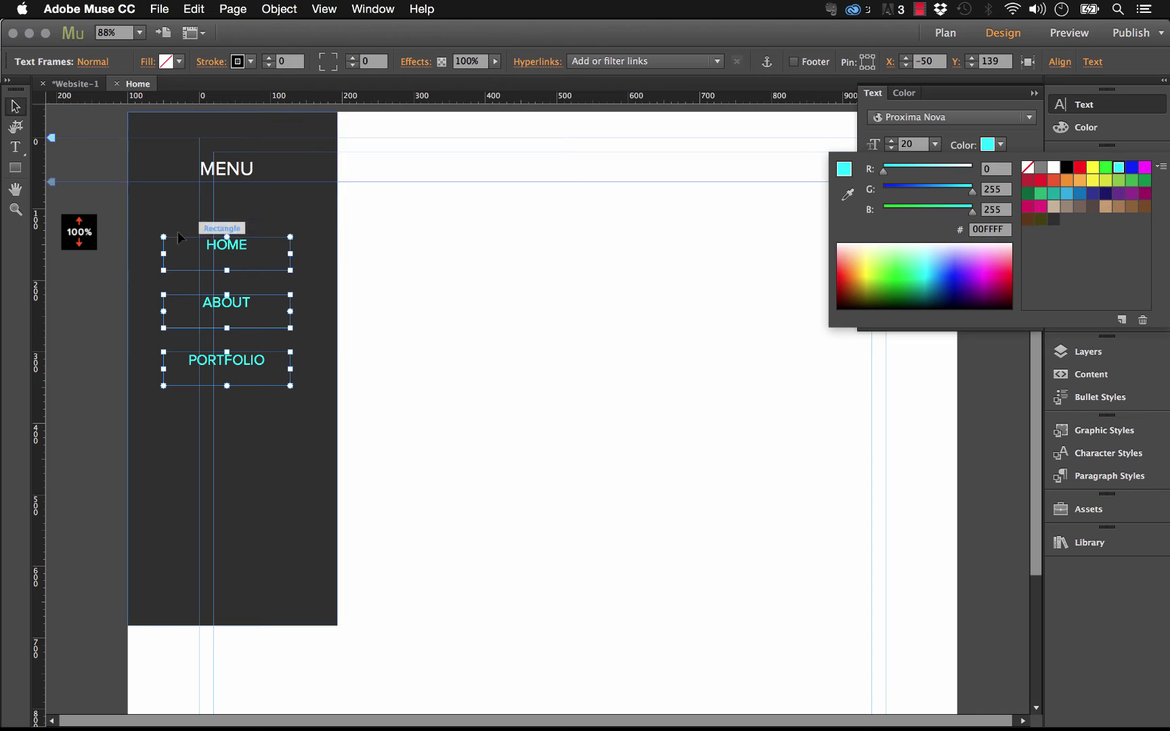
click(487, 258)
Tighten the spacing between the HOME, ABOUT and PORTFOLIO frames and move all three down about 35 px
click(210, 358)
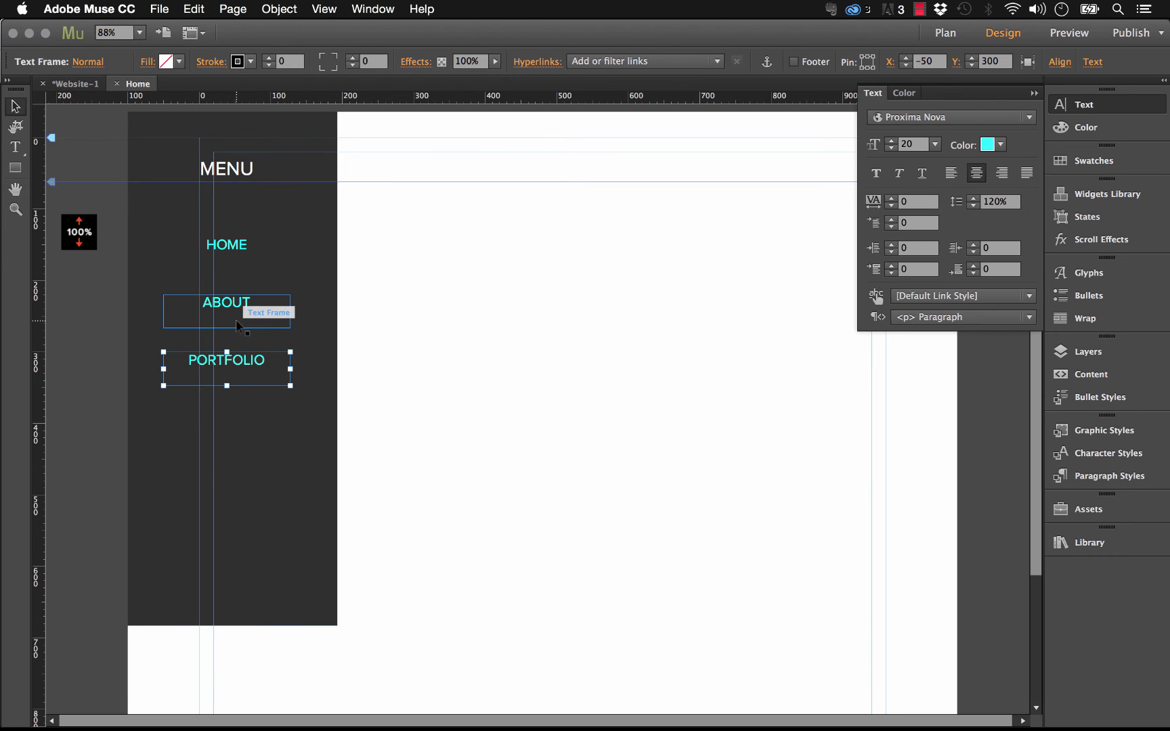
drag(236, 320, 242, 329)
drag(232, 230, 232, 243)
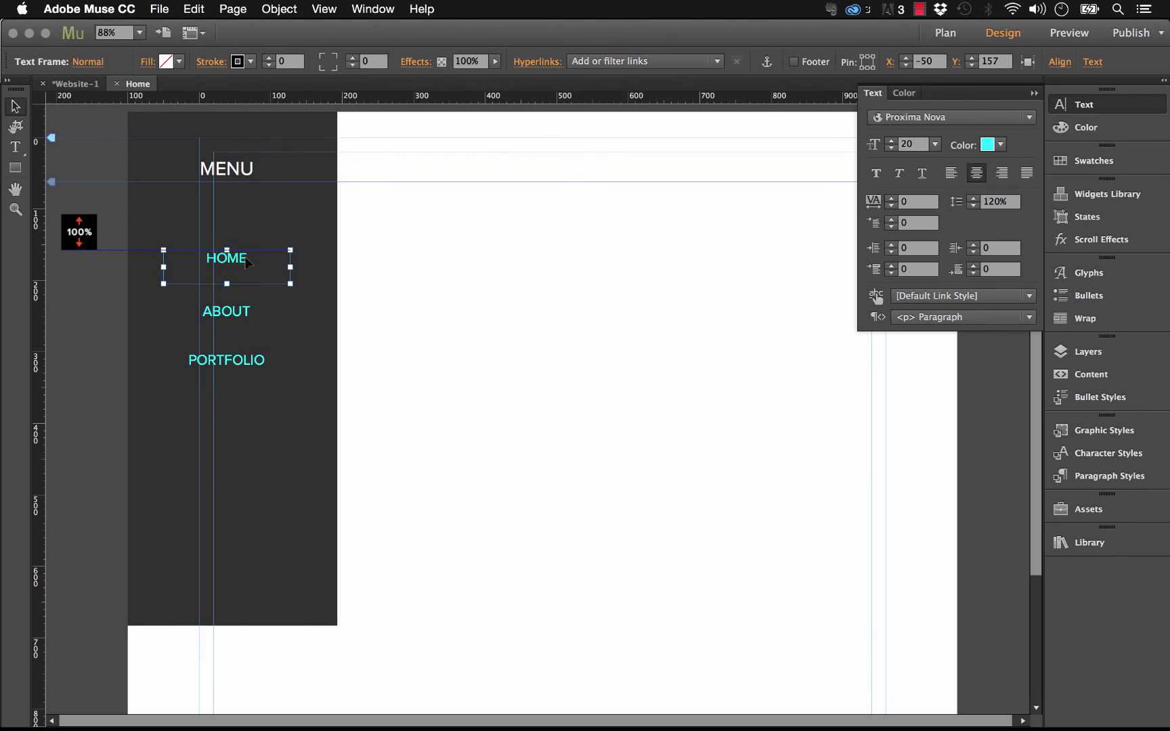
click(293, 398)
drag(292, 397, 237, 282)
click(495, 394)
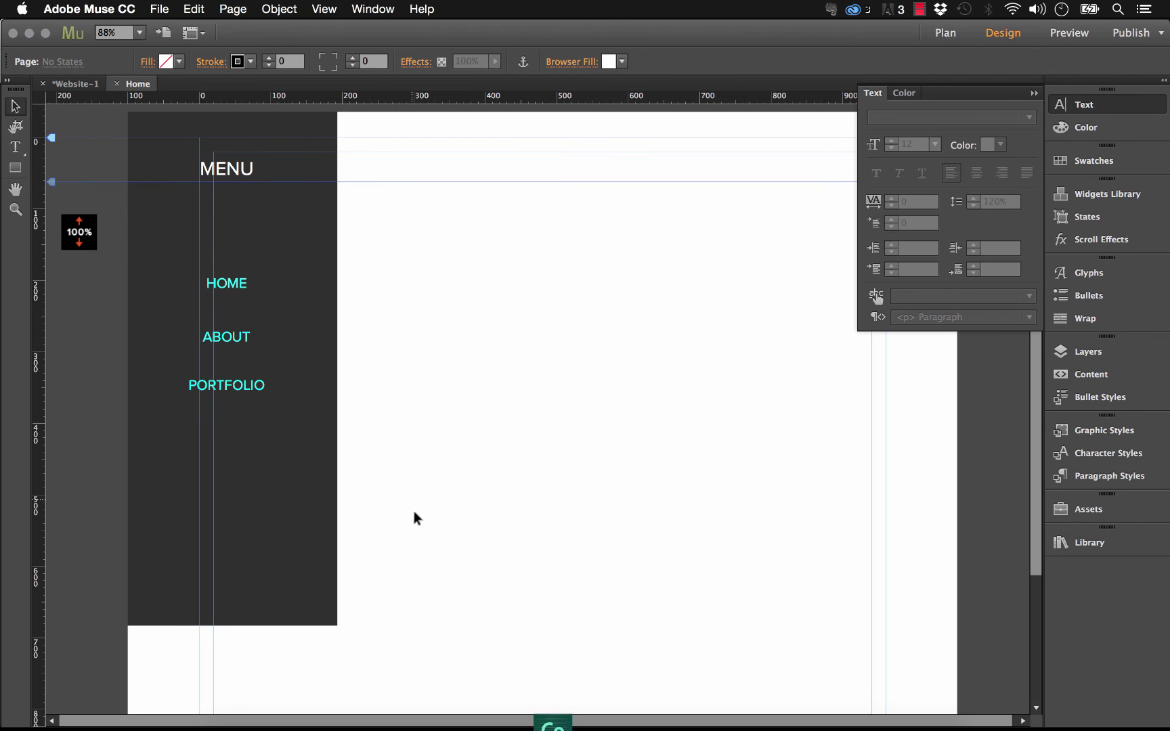
Select the sidebar rectangle together with its four menu text frames
drag(417, 519, 162, 126)
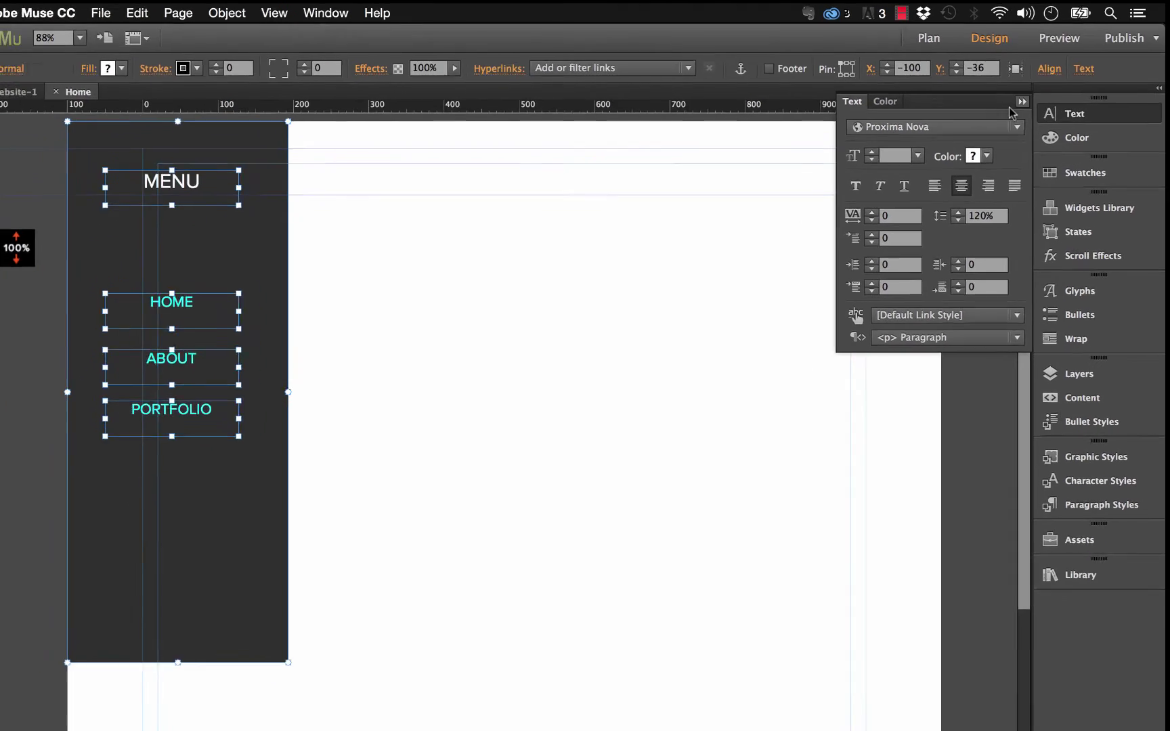
click(1060, 201)
click(392, 347)
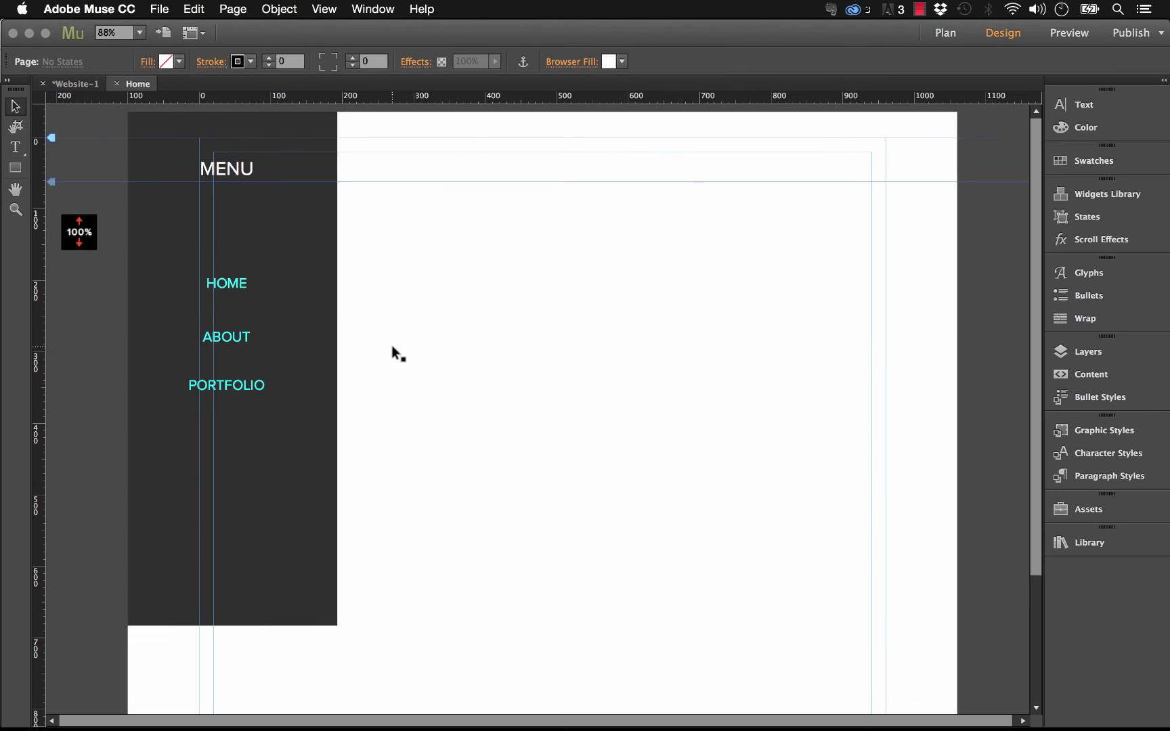
Draw a rectangle about 130 by 95 px in the middle of the page and fill it with black
click(20, 163)
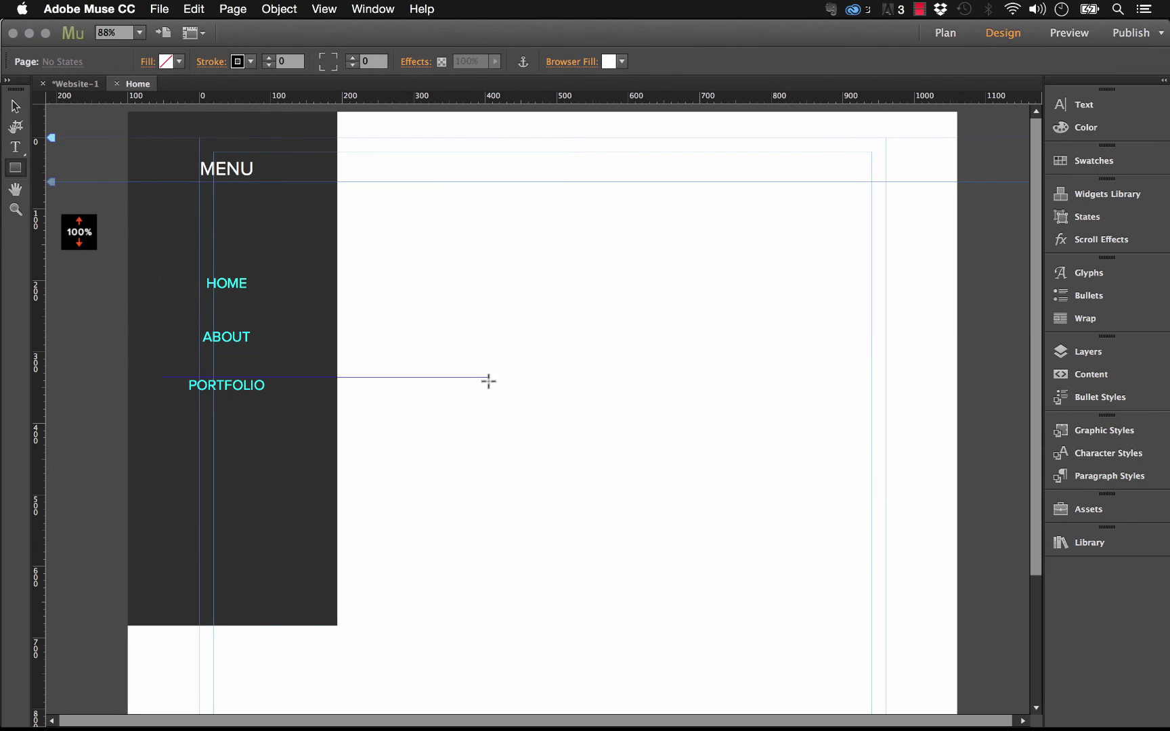
drag(488, 382, 580, 446)
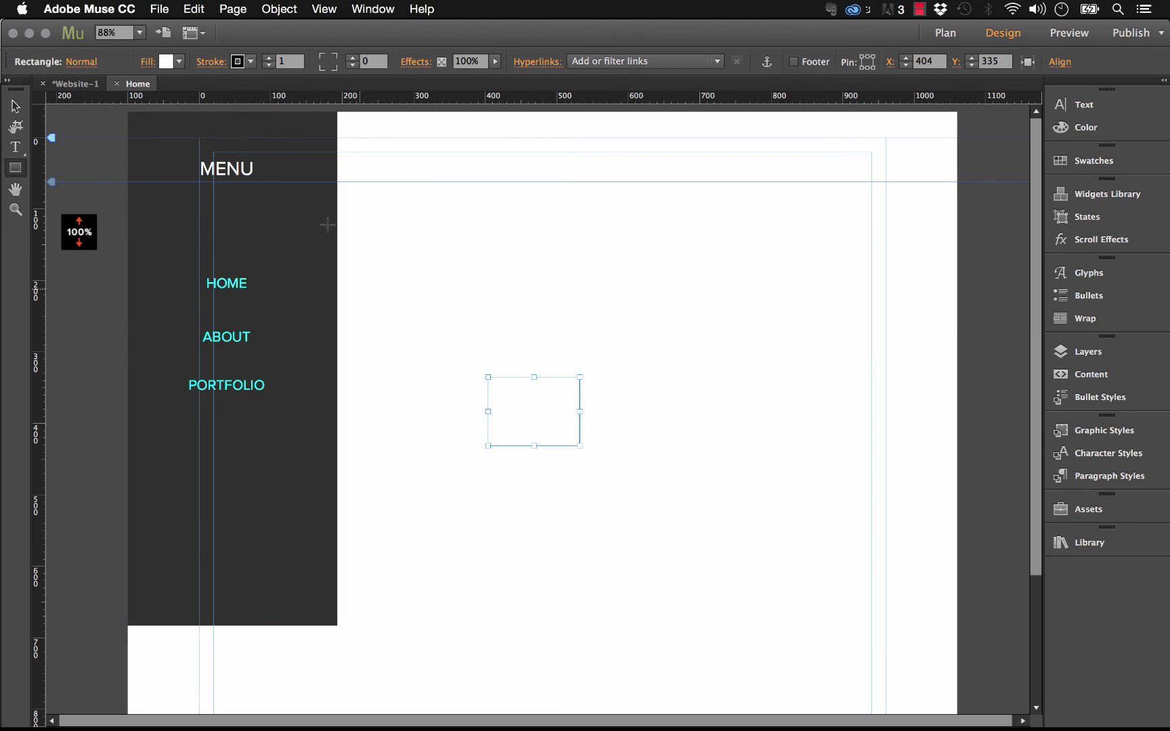
click(180, 62)
click(395, 85)
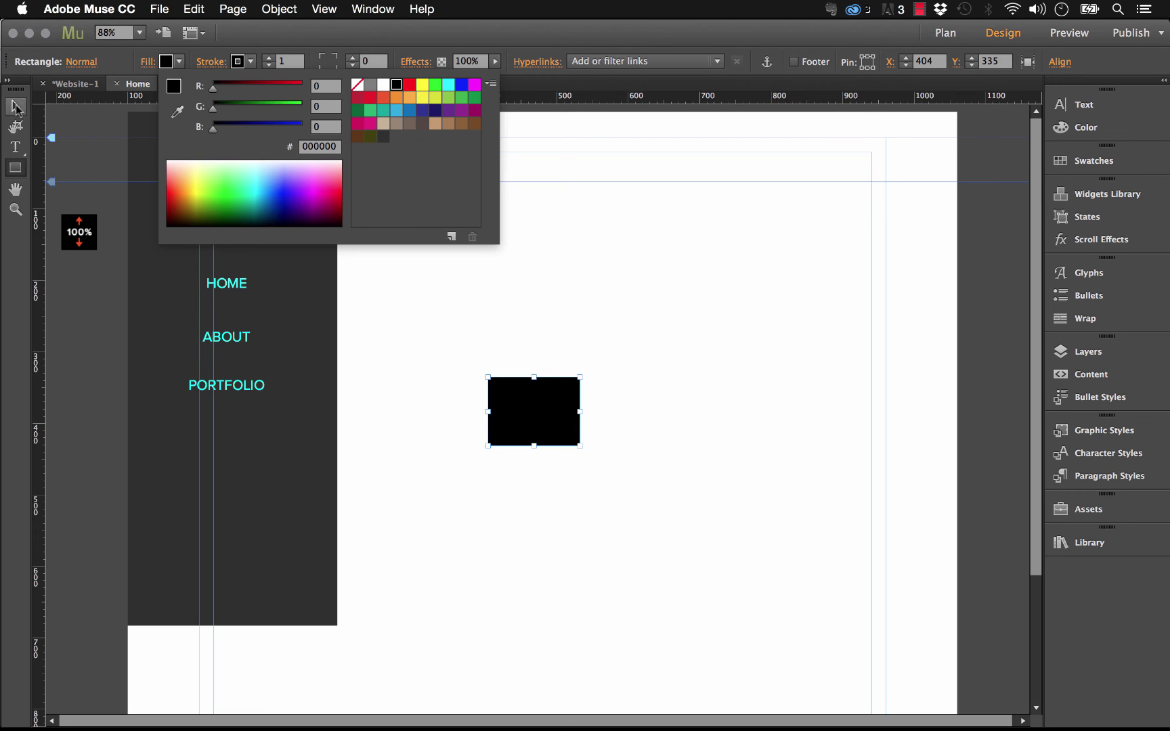
click(423, 282)
click(15, 106)
Move the black rectangle far down to about Y 1586 so that the page becomes long enough to scroll
scroll(746, 365, down, 3)
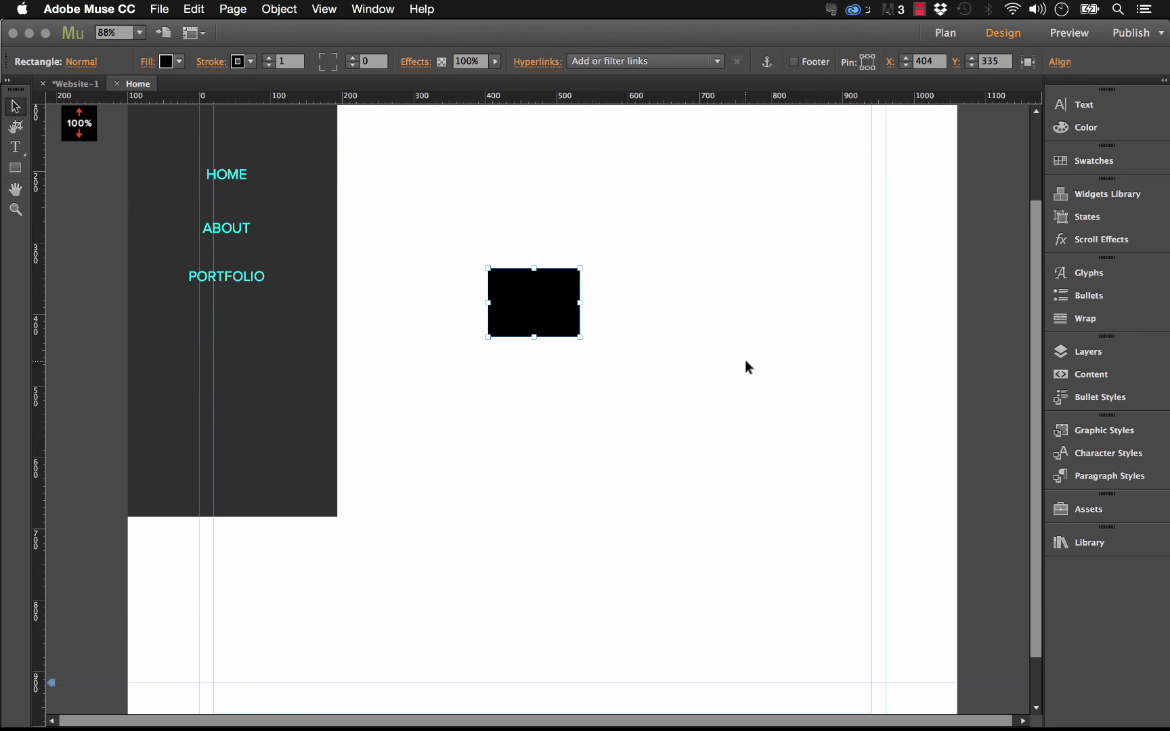
click(746, 366)
click(522, 293)
mouse_move(517, 728)
drag(518, 728, 551, 648)
scroll(544, 660, down, 3)
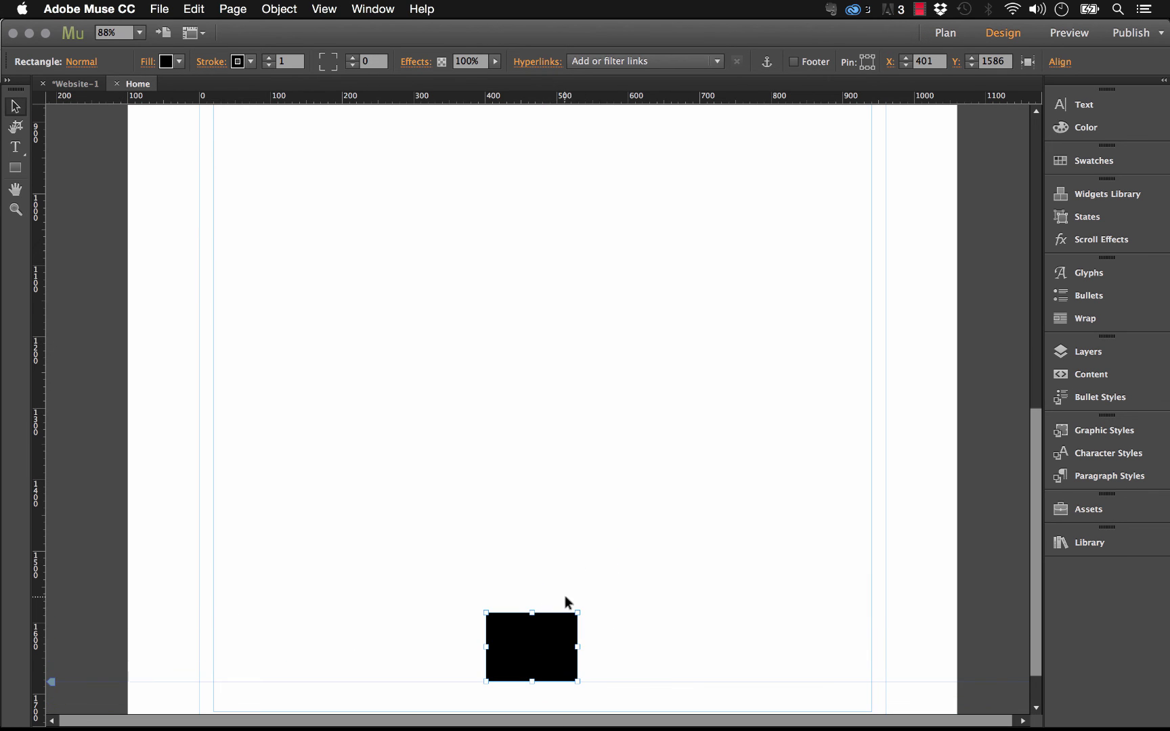
drag(566, 601, 562, 578)
key(super+z)
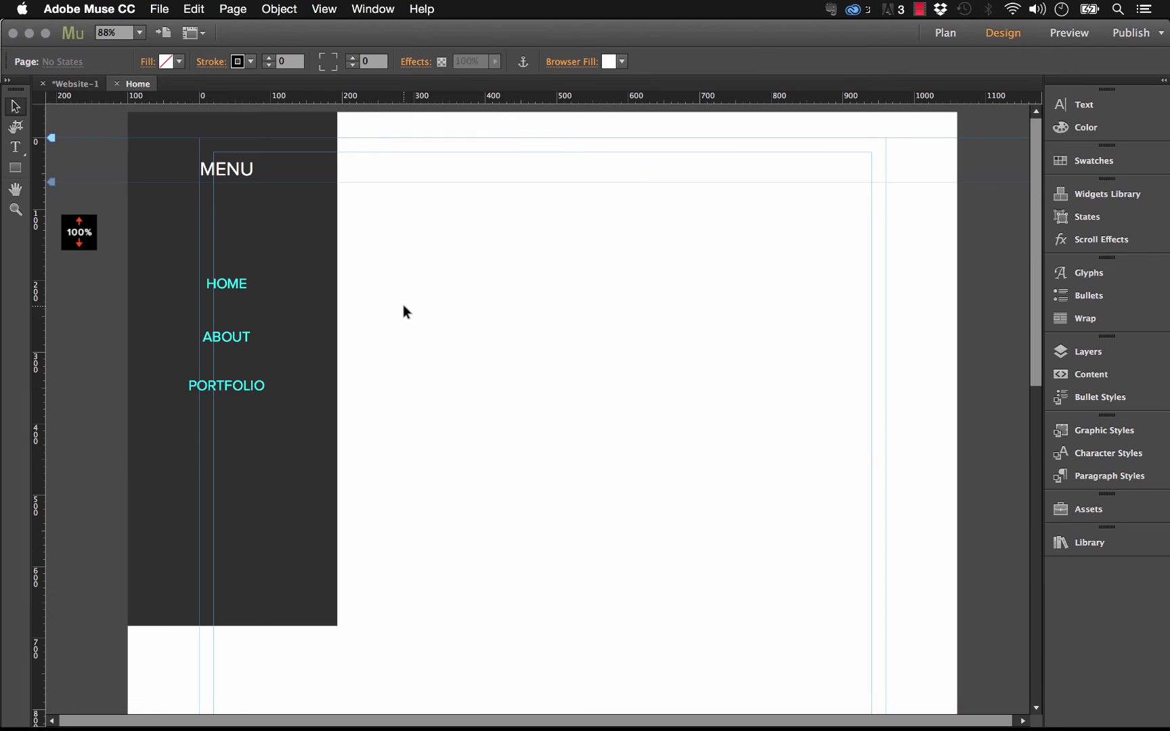
Preview the lengthened page in the browser to check the sidebar and its menu text
click(161, 9)
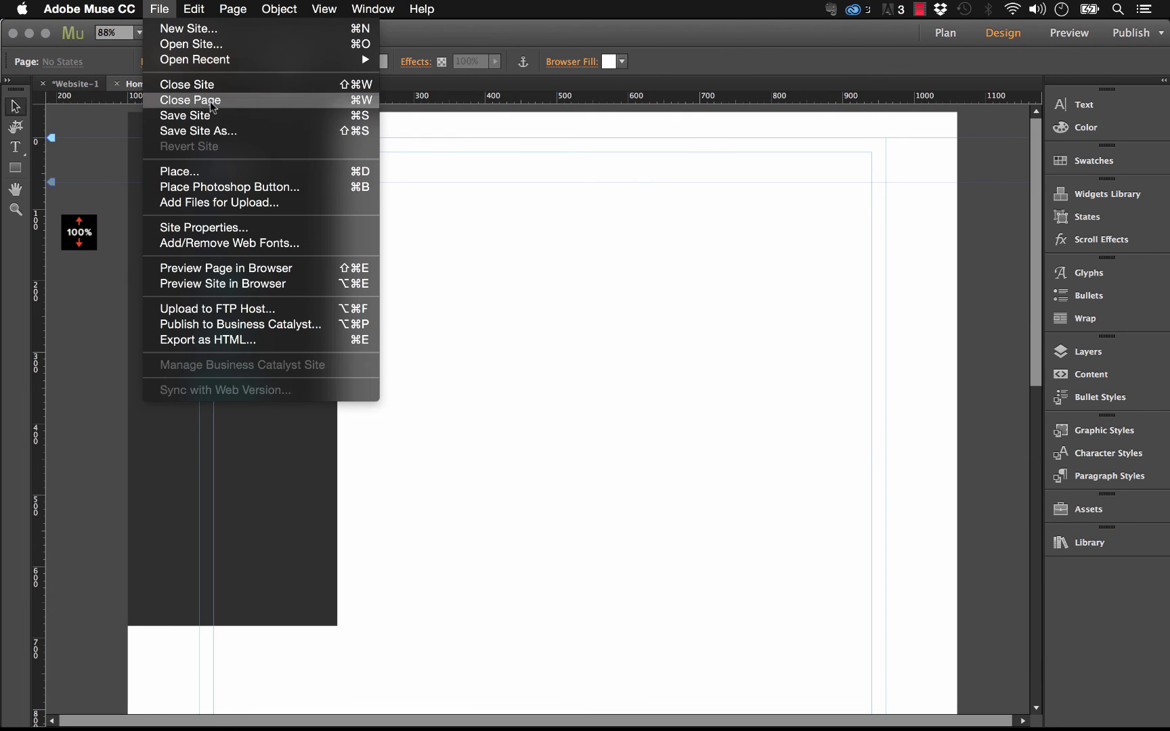
click(254, 265)
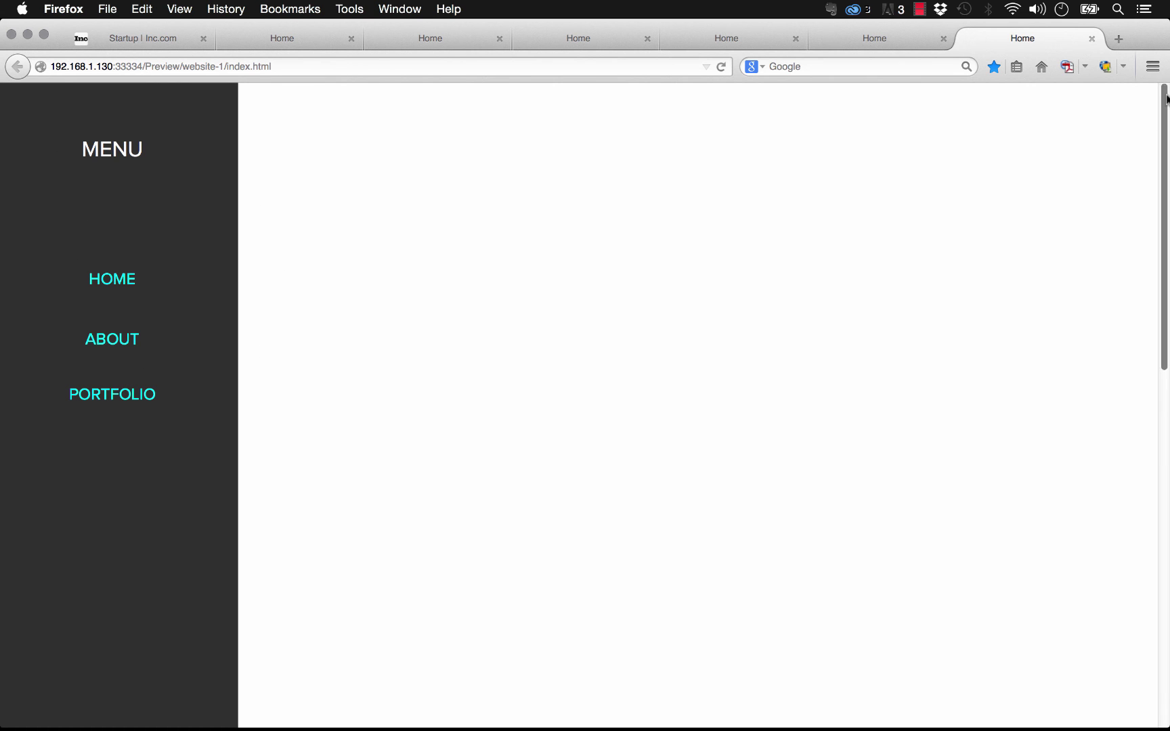
Scroll the previewed page to its lower end and back to the beginning to check the sidebar's height
drag(1167, 120, 1167, 483)
drag(1155, 608, 1141, 78)
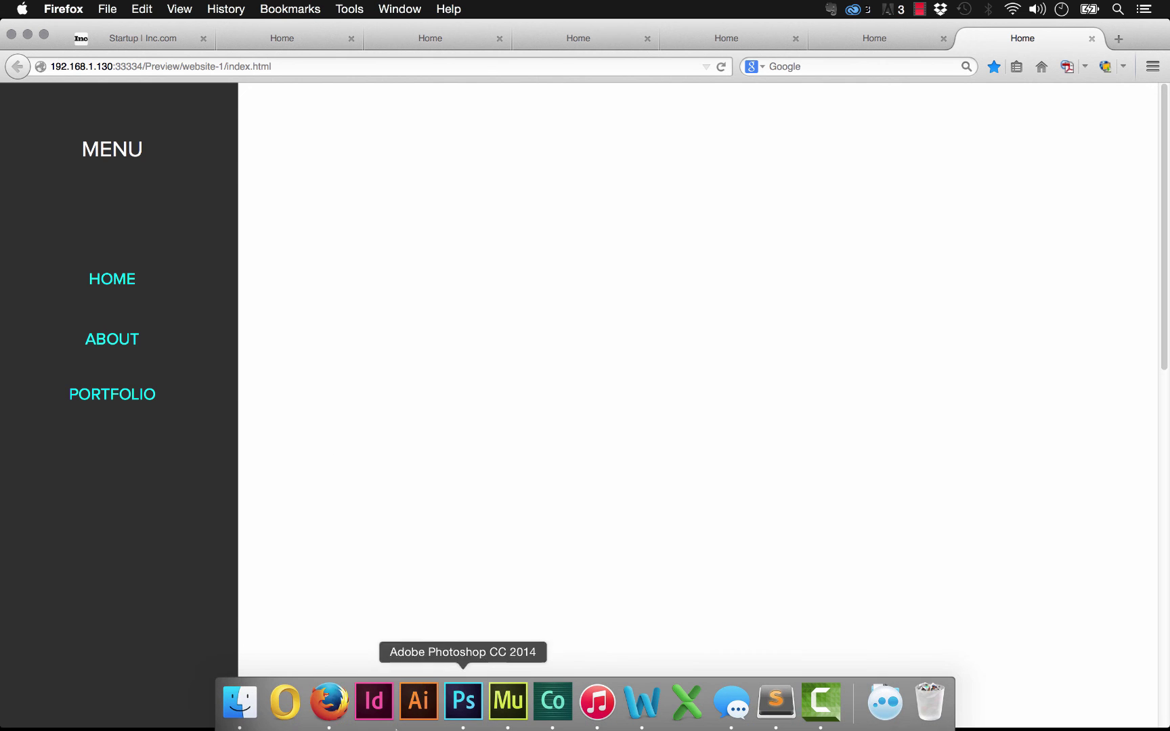
Switch to Adobe Muse and delete the 100% Height widget beside the sidebar
click(505, 703)
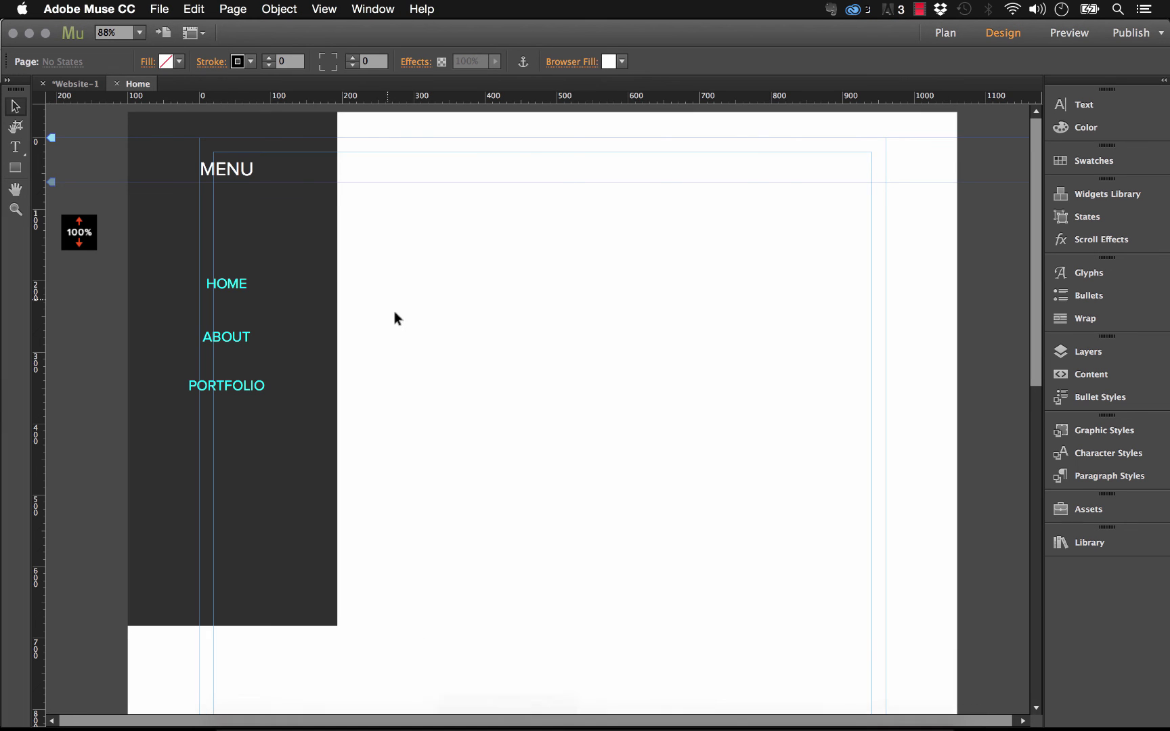
click(80, 233)
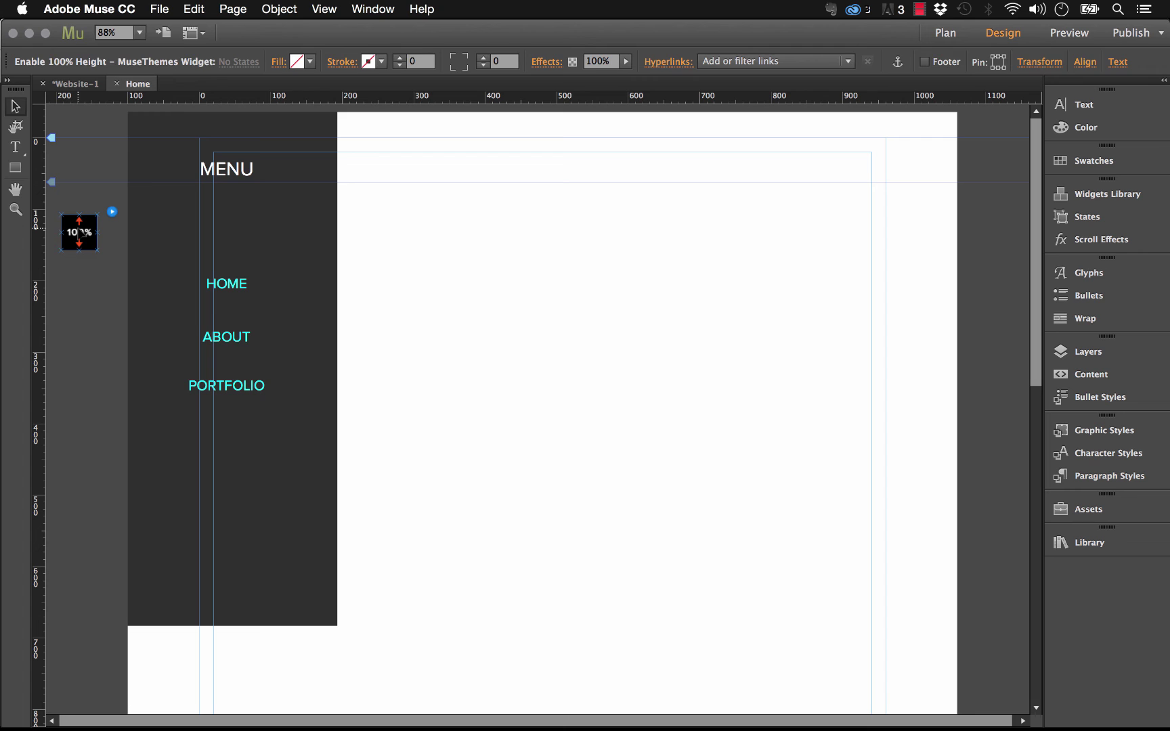
click(400, 243)
Preview the page in the browser without the widget and scroll it to examine the sidebar's height
click(157, 9)
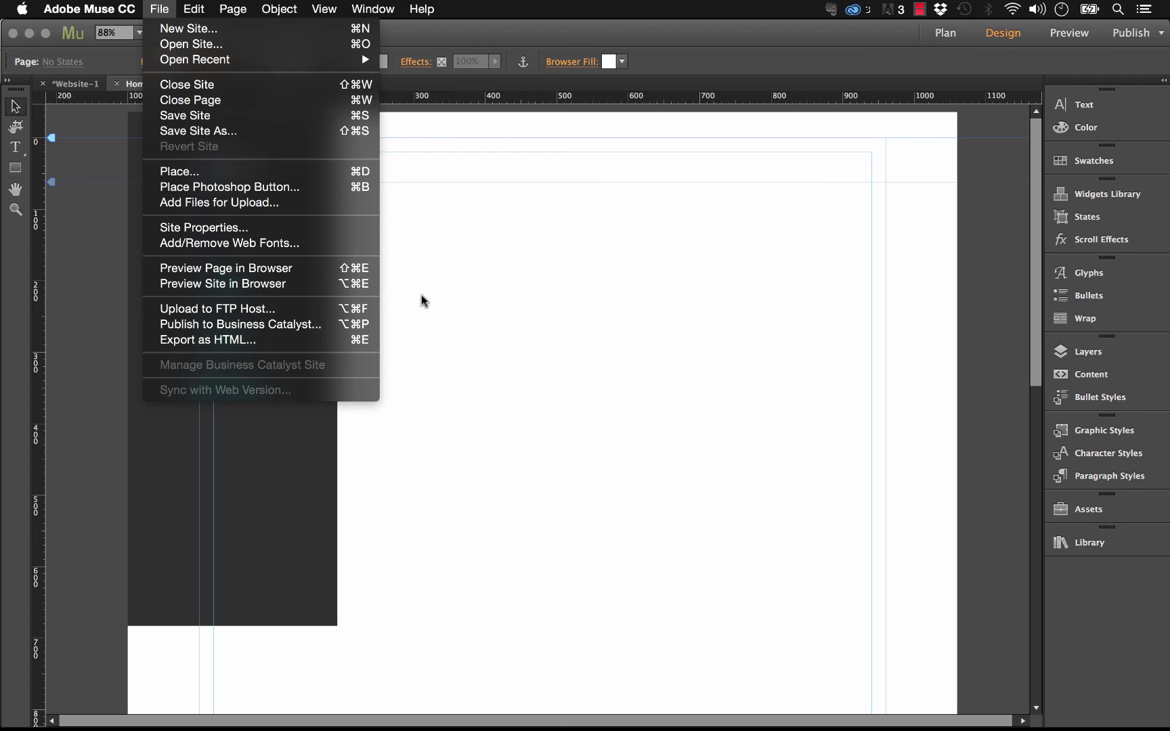
click(290, 271)
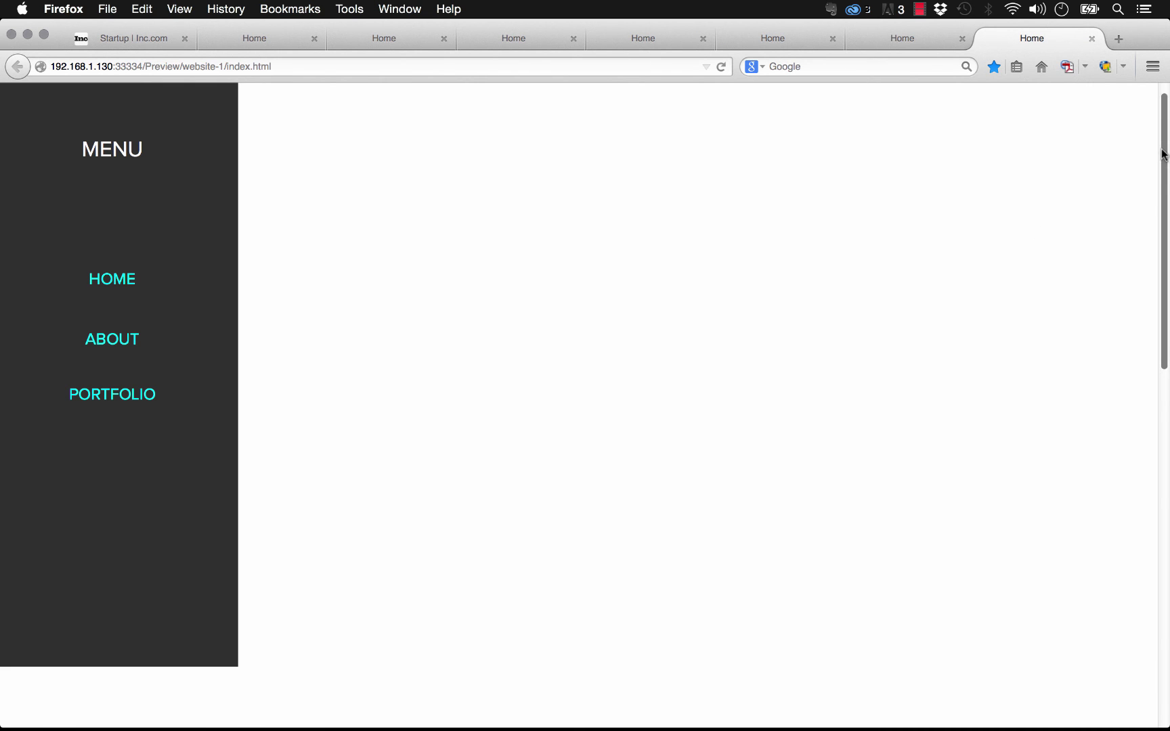
mouse_move(1162, 154)
mouse_down()
mouse_move(1162, 440)
mouse_move(1162, 146)
mouse_up()
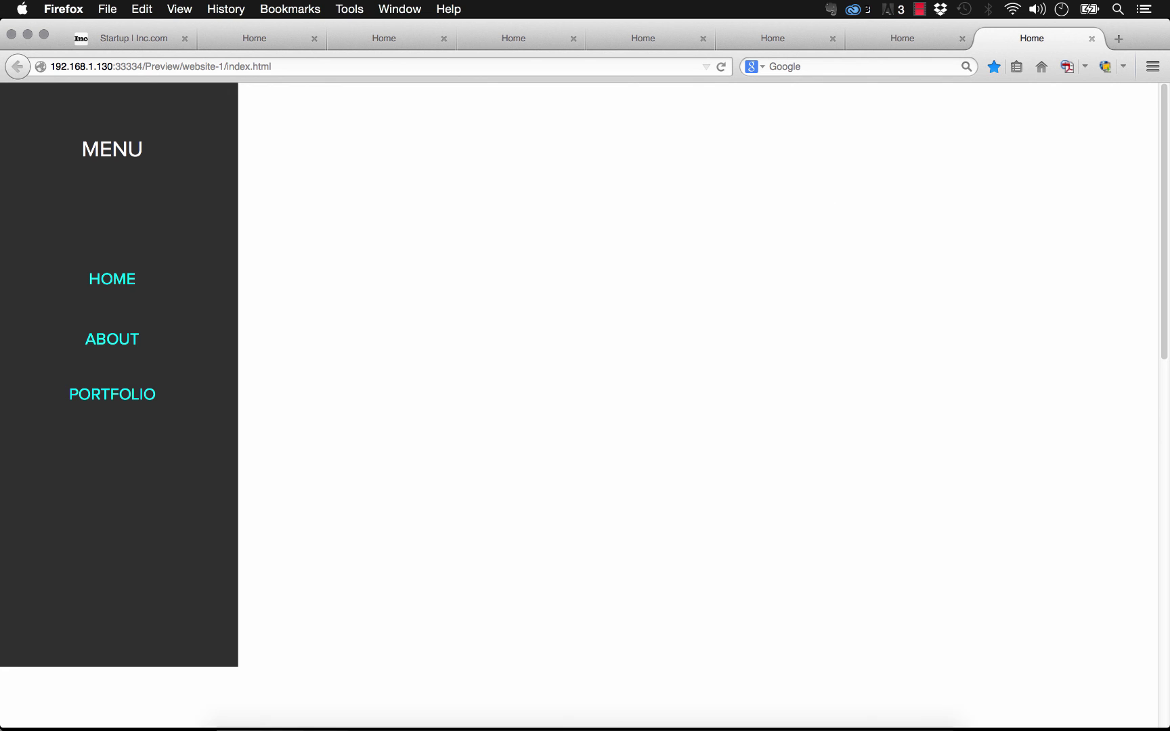
Return to Adobe Muse and stretch the sidebar rectangle's lower edge down to the end of the page, alongside the black rectangle
click(504, 700)
scroll(240, 495, down, 3)
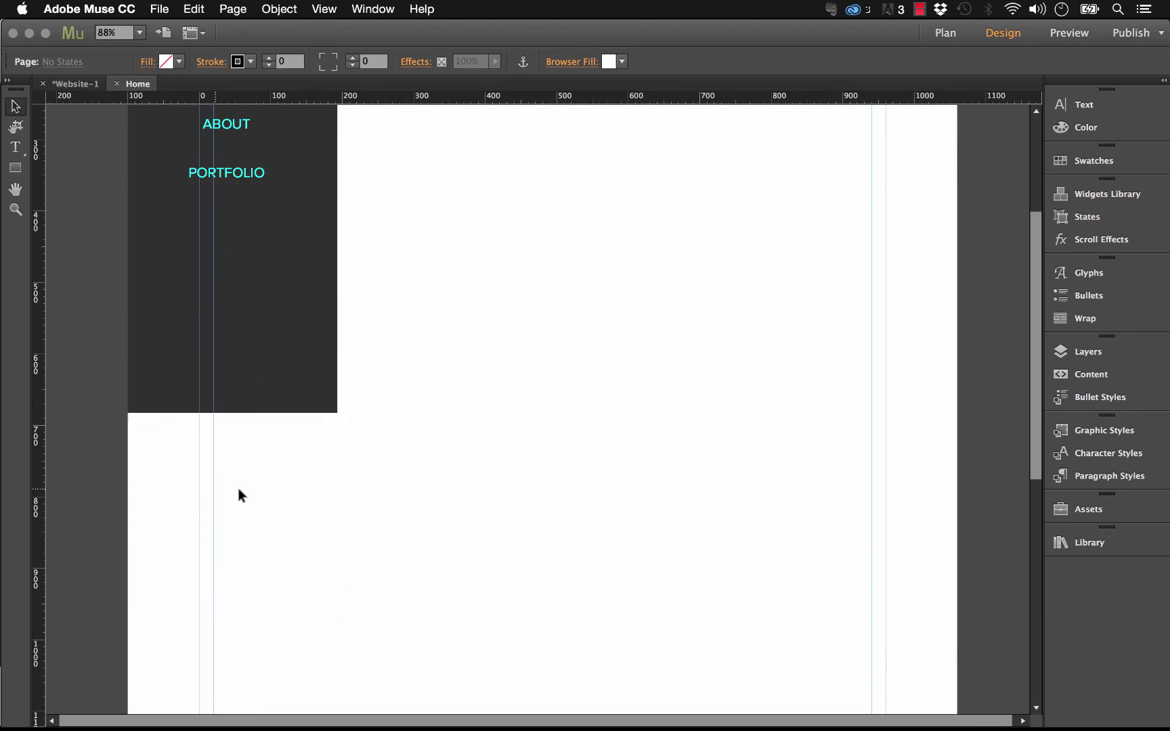
scroll(238, 496, down, 3)
click(234, 333)
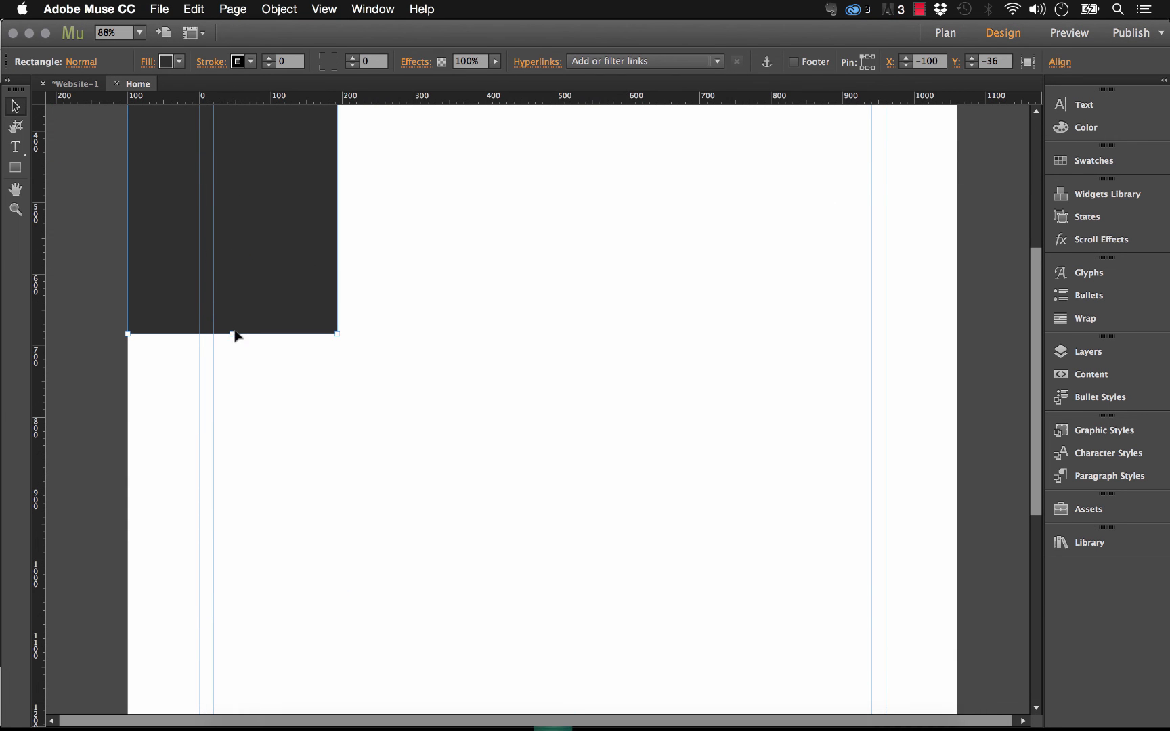
drag(232, 333, 258, 604)
scroll(478, 420, up, 15)
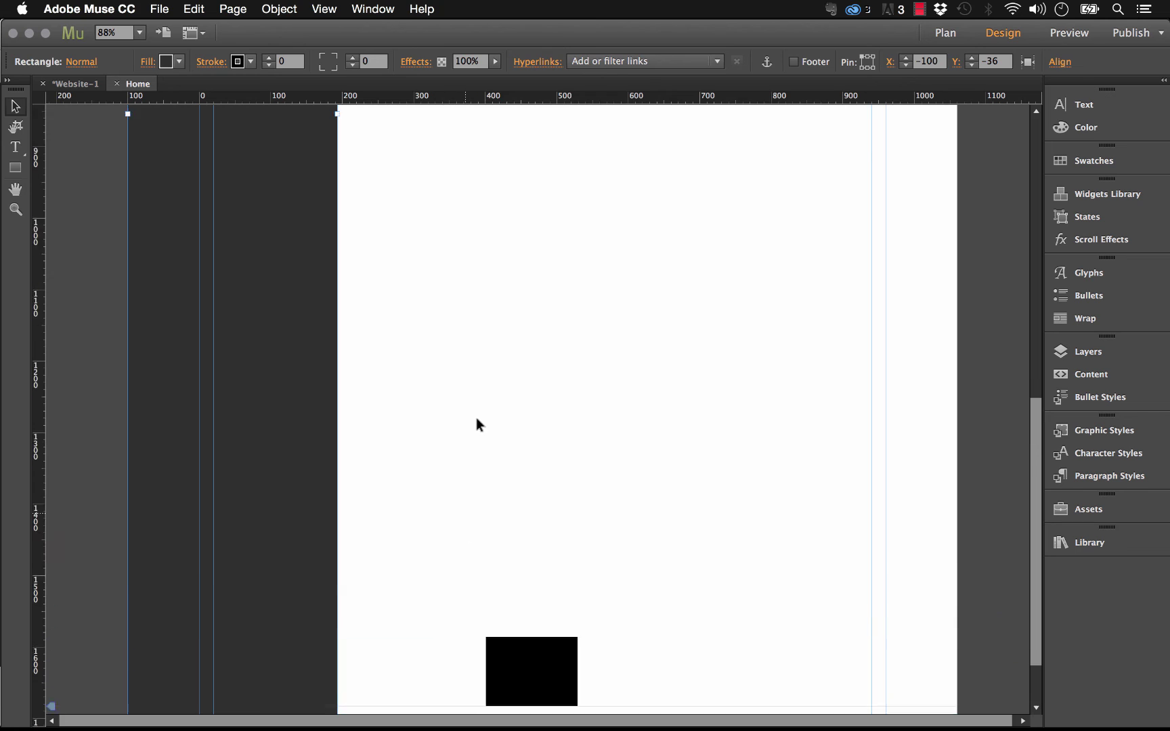
click(478, 420)
scroll(477, 421, up, 2)
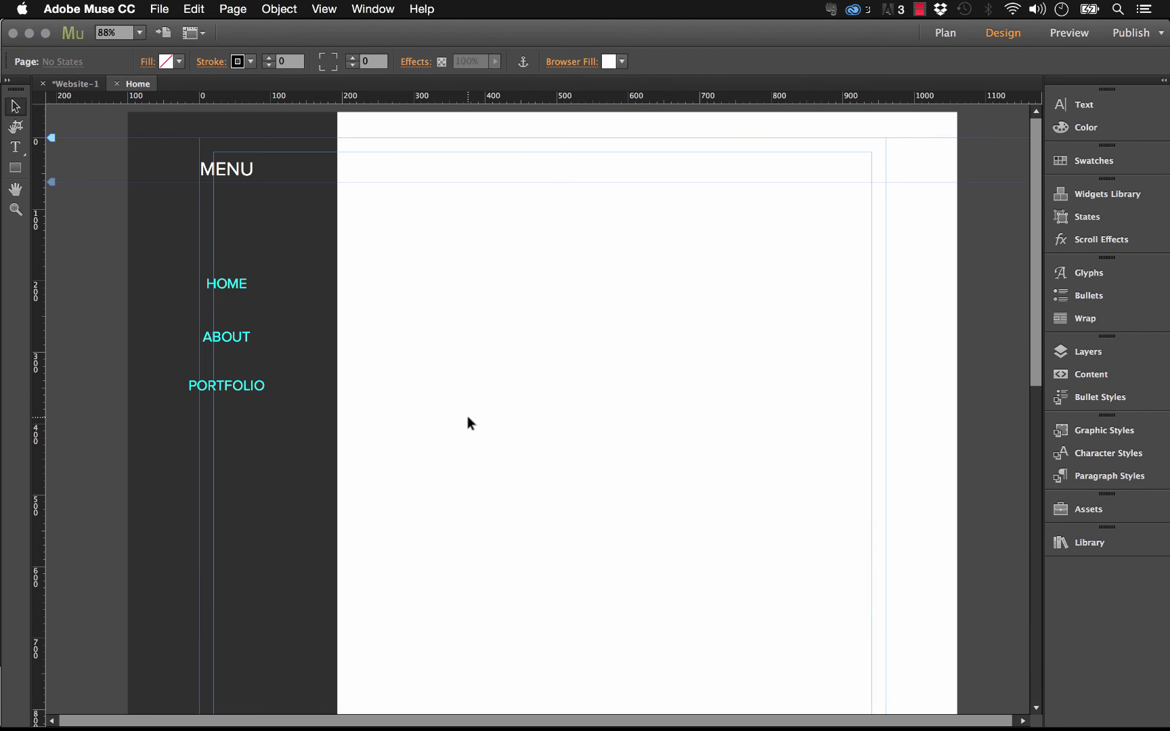
Undo the stretching of the sidebar rectangle and the deletion of the 100% Height widget
key(super+z)
click(601, 313)
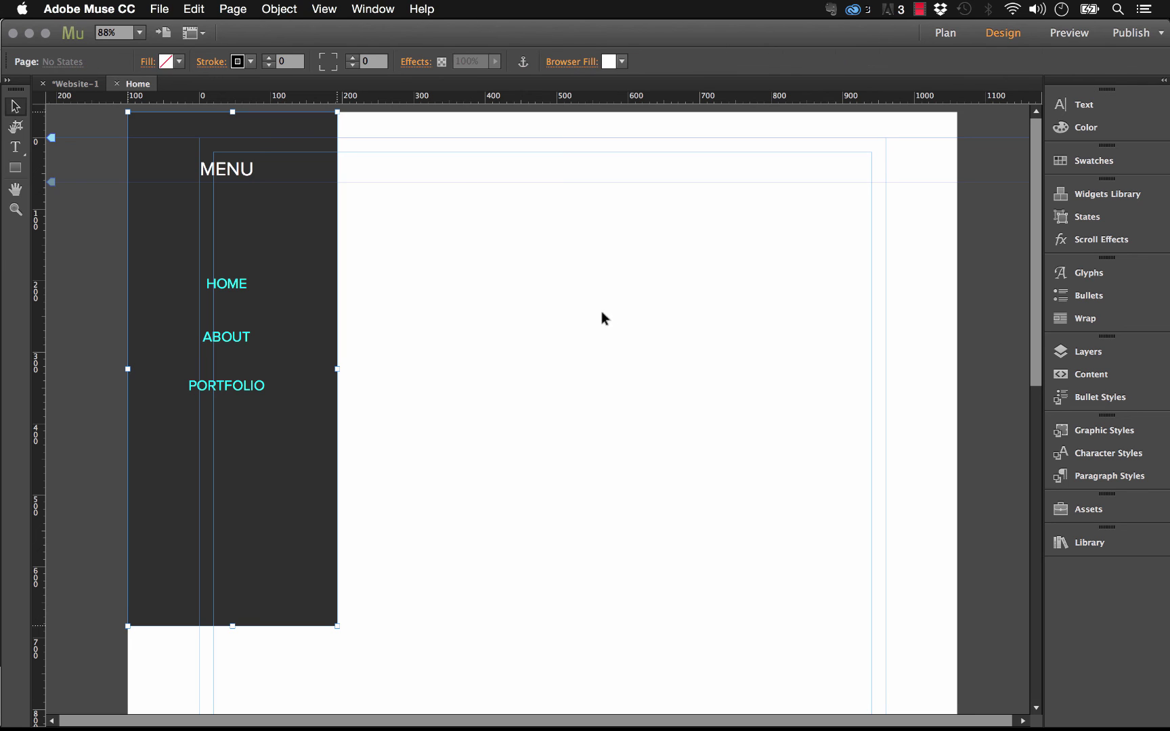
key(super+z)
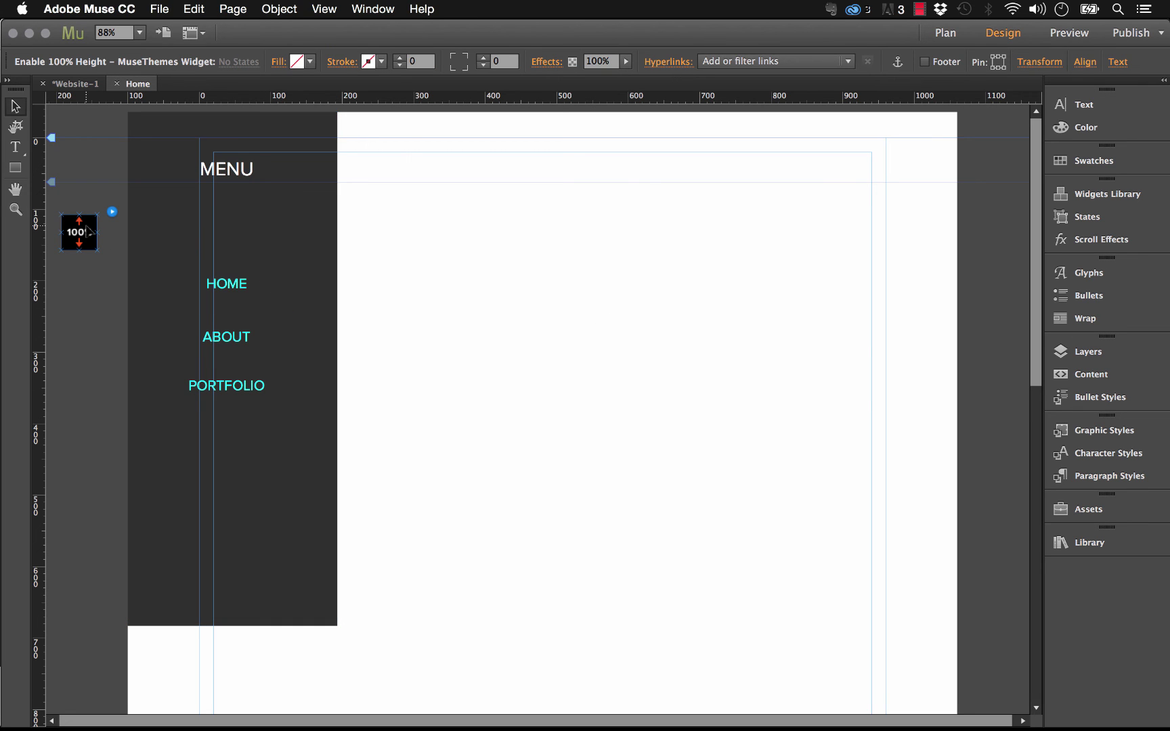
click(666, 251)
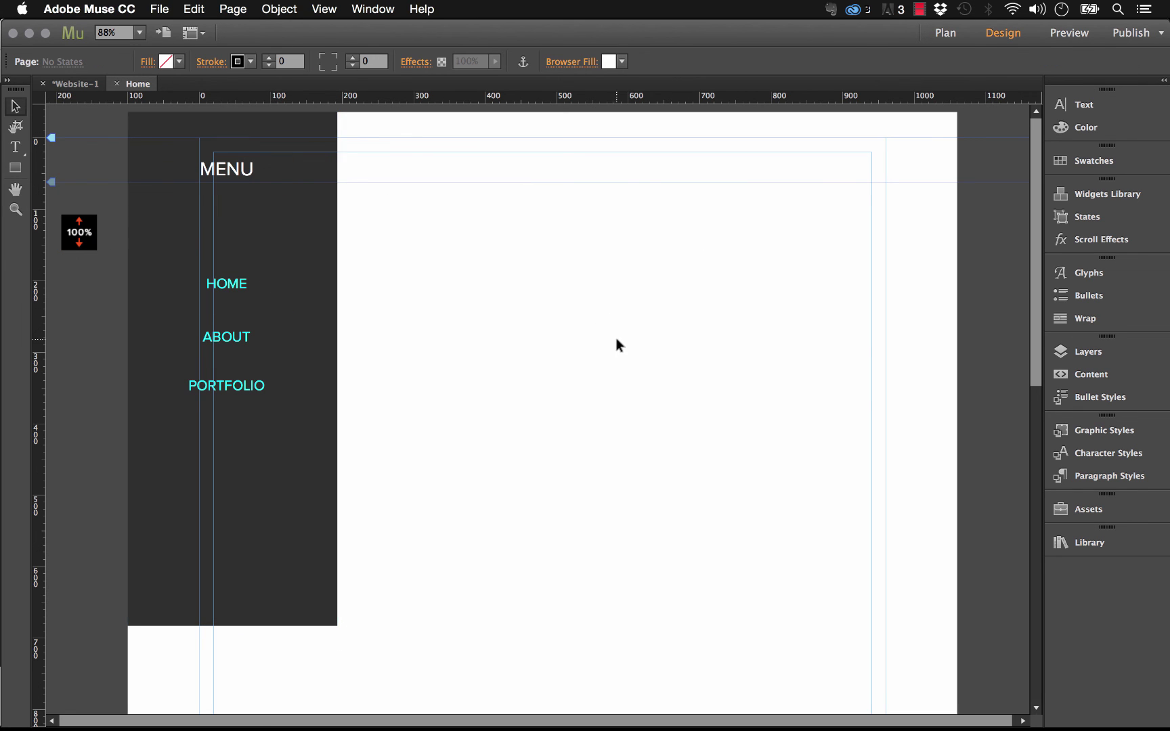
Move the MENU text straight down within the sidebar, closer to the HOME text
drag(252, 171, 252, 207)
click(473, 233)
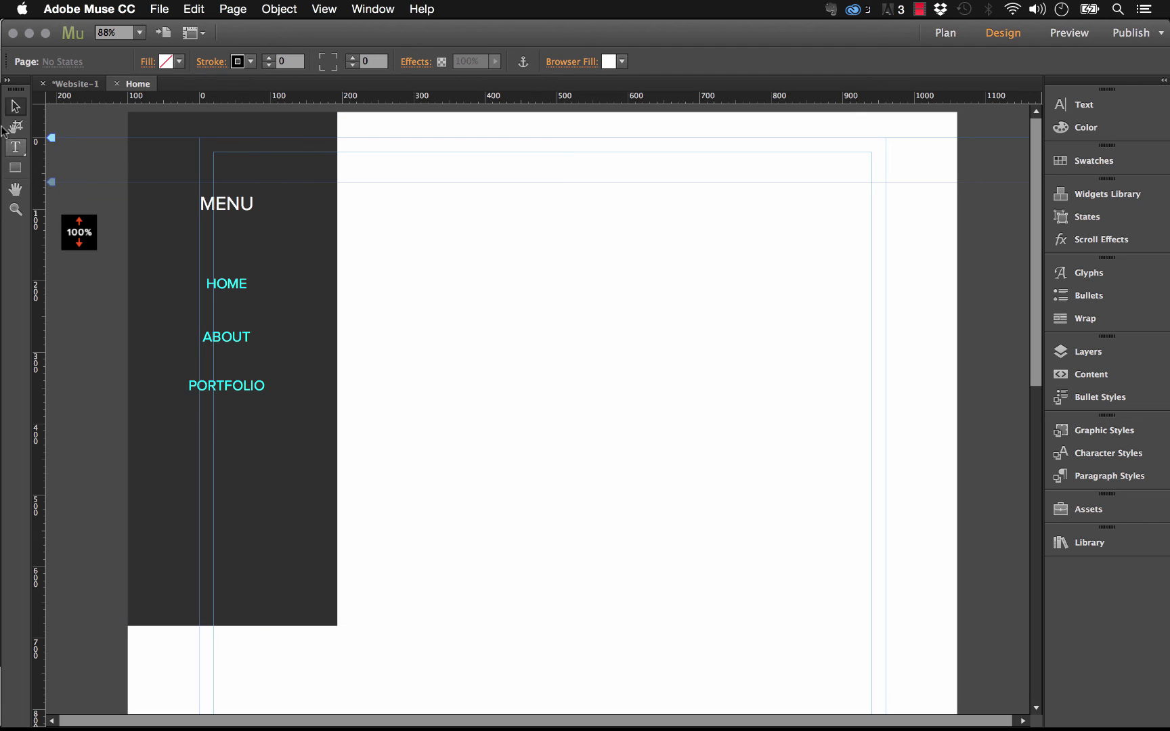
Review the 100% Height widget's graphic style name option and move the widget slightly up and closer to the sidebar
click(89, 227)
click(112, 212)
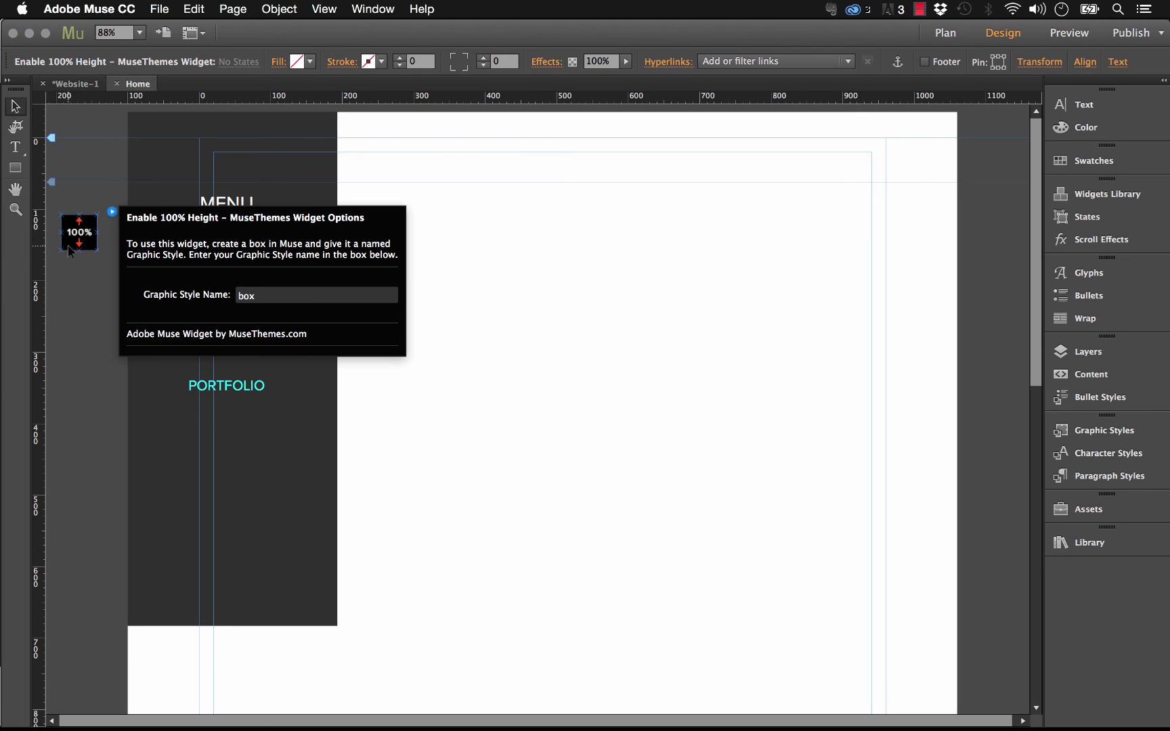
drag(81, 241, 91, 222)
click(94, 154)
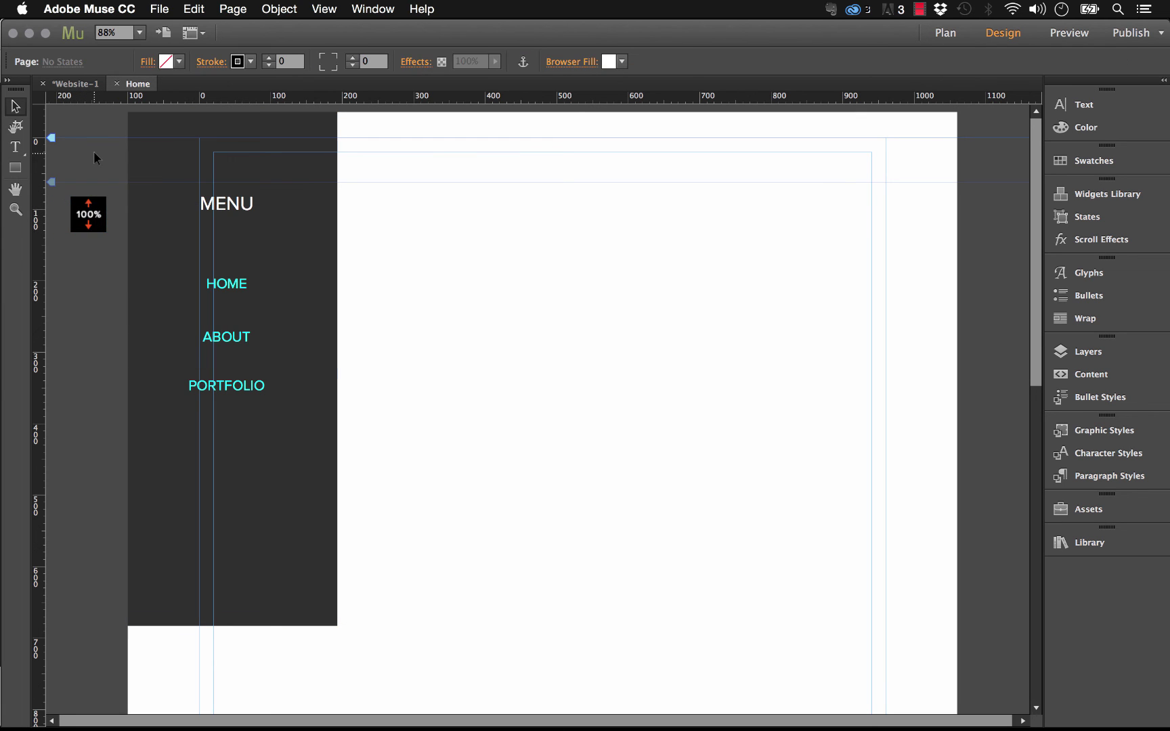